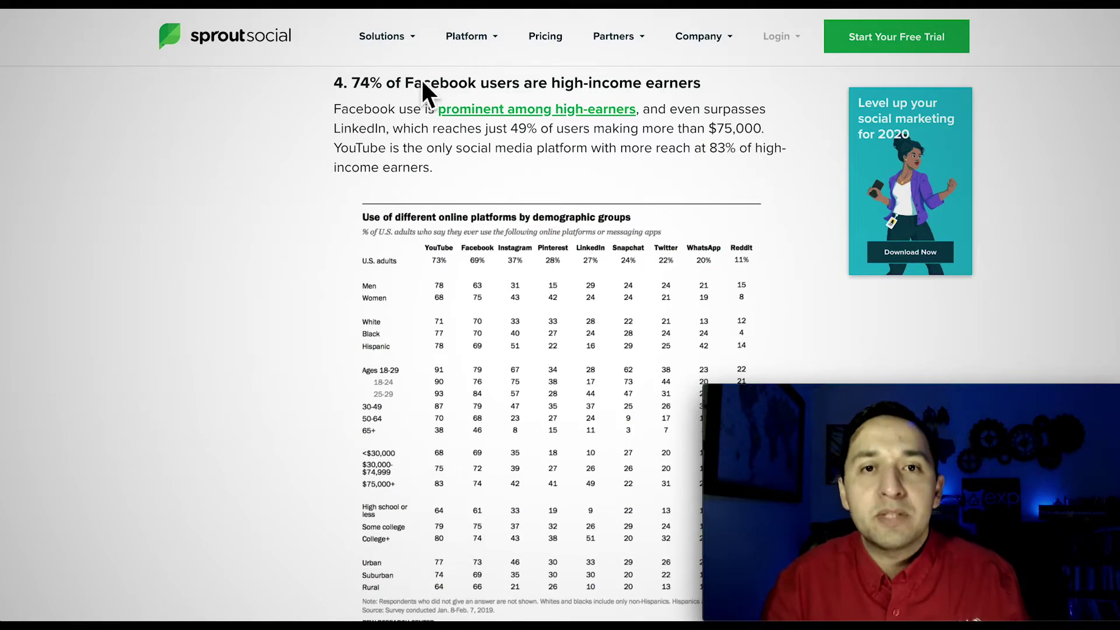
Read the Facebook usage statistics from daily visits and usage reasons through the Facebook Global Engagement heatmap.
scroll(492, 181, down, 10)
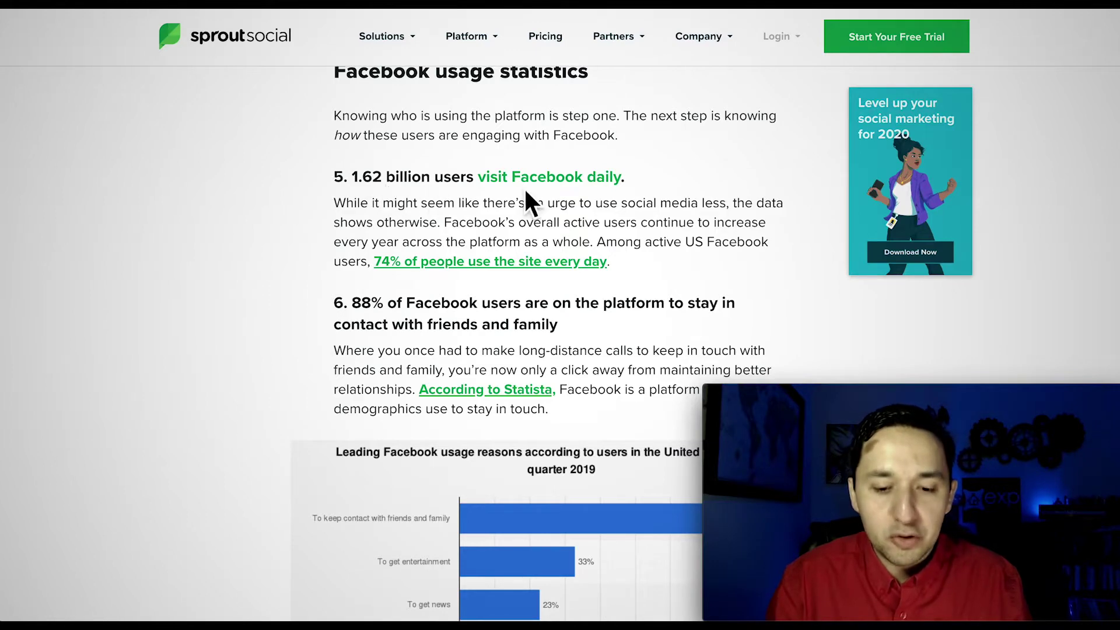
scroll(525, 192, down, 1)
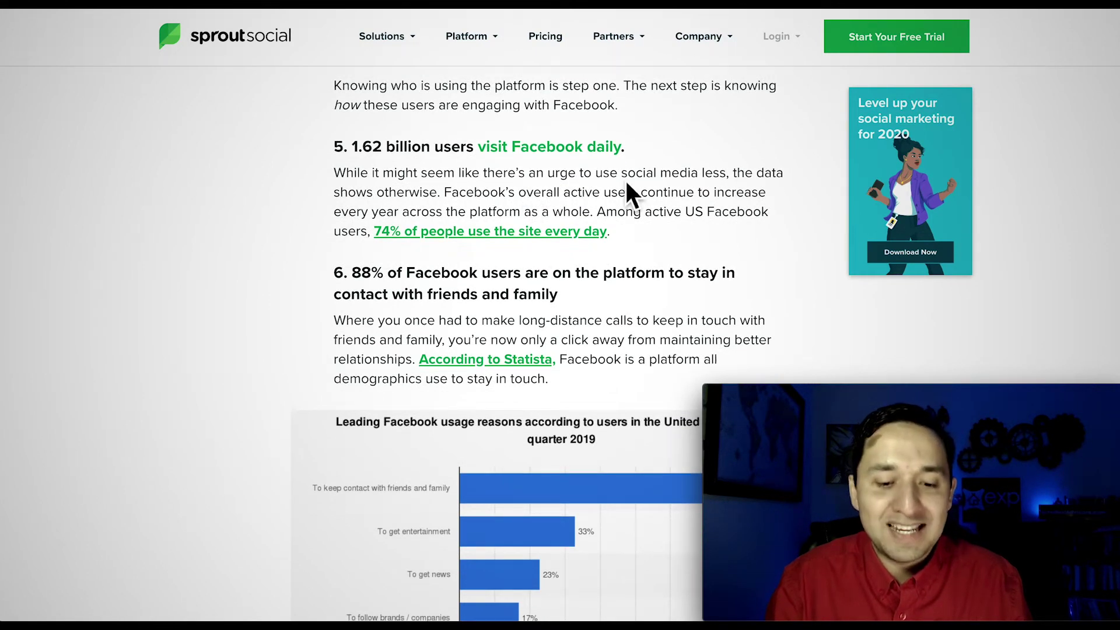
scroll(530, 259, down, 3)
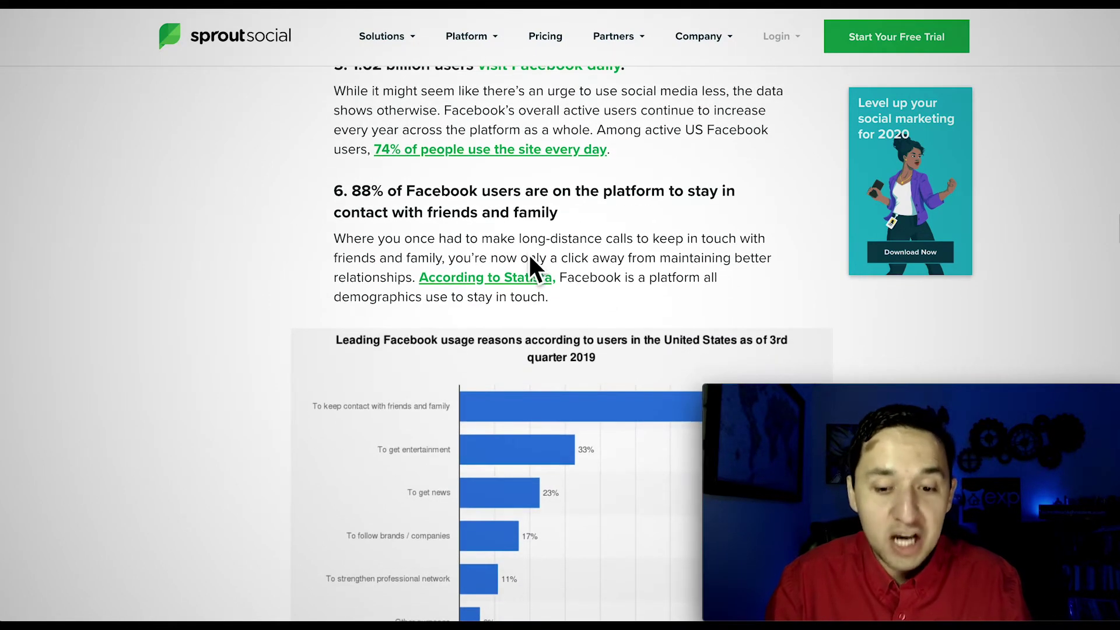
scroll(529, 256, down, 20)
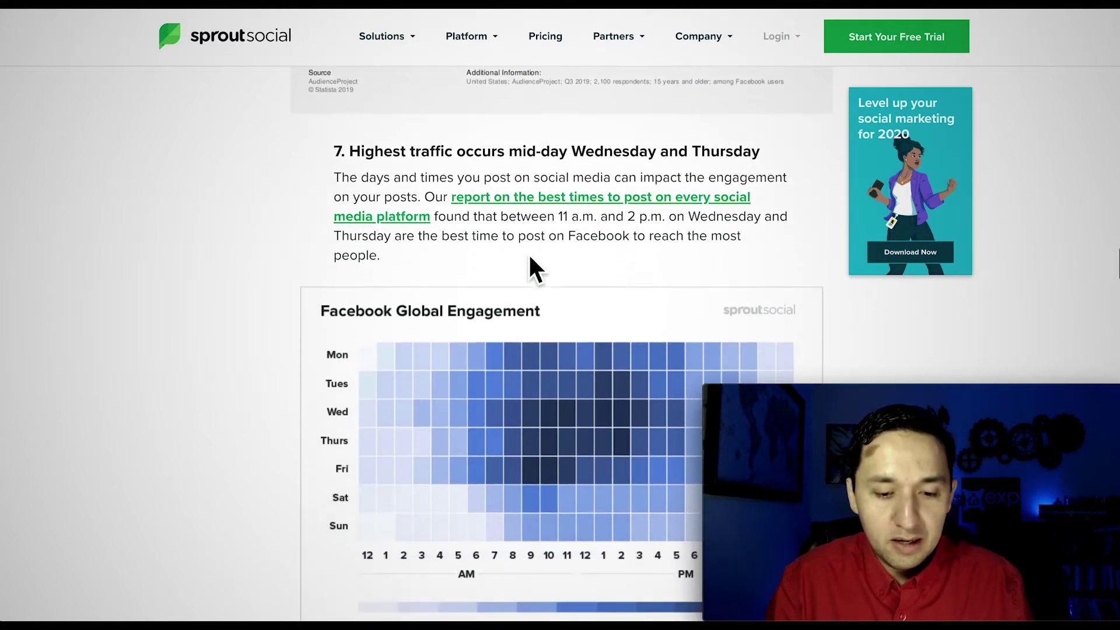
scroll(536, 269, down, 1)
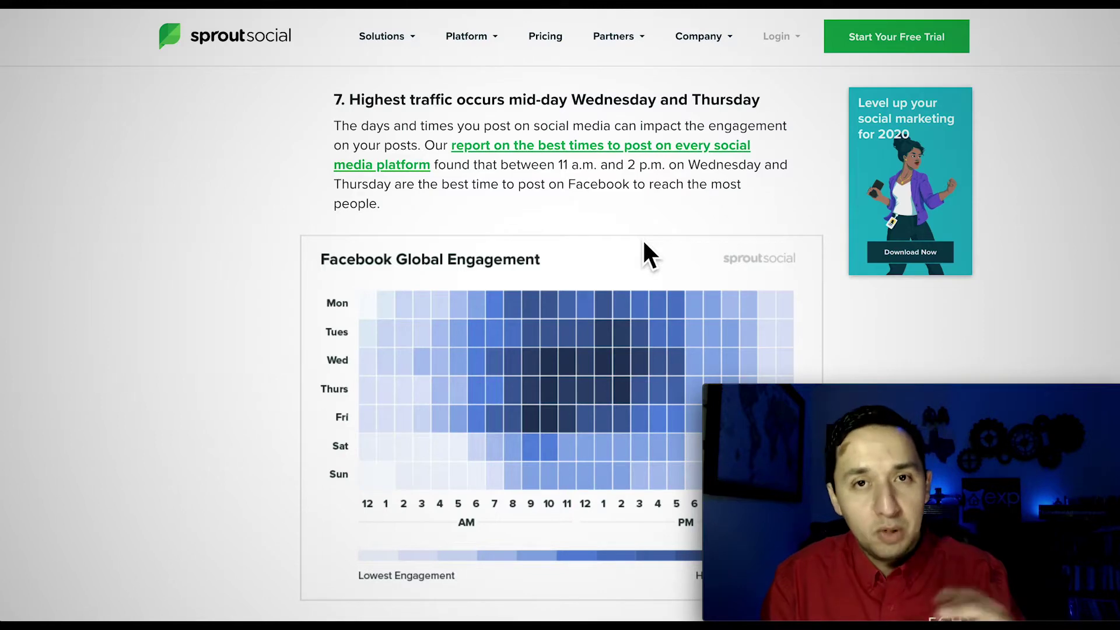
scroll(644, 244, down, 3)
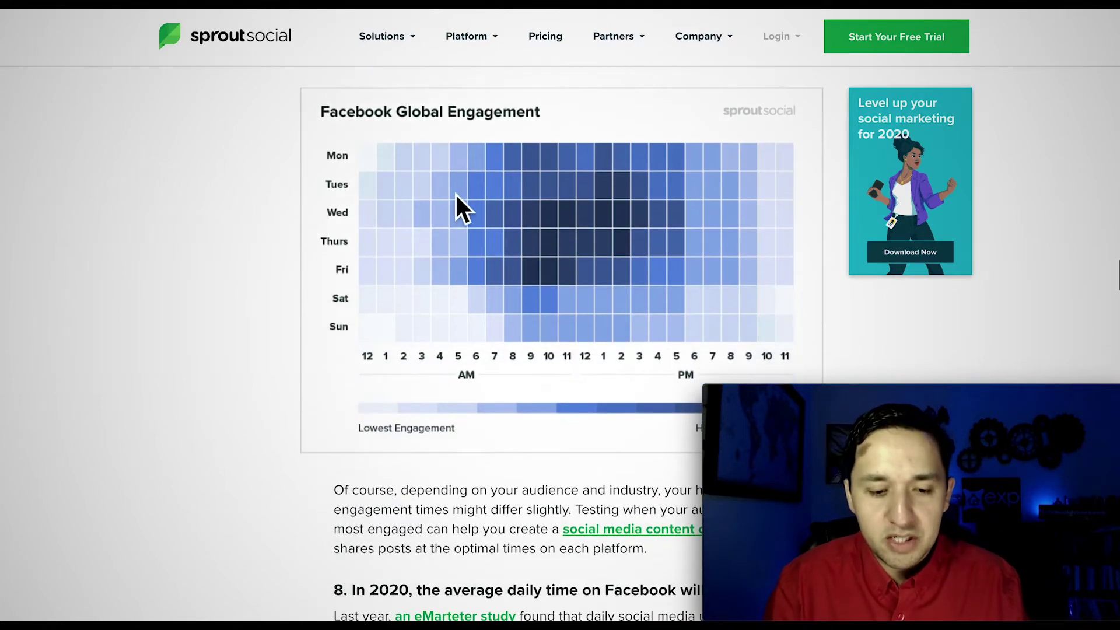
scroll(589, 257, down, 2)
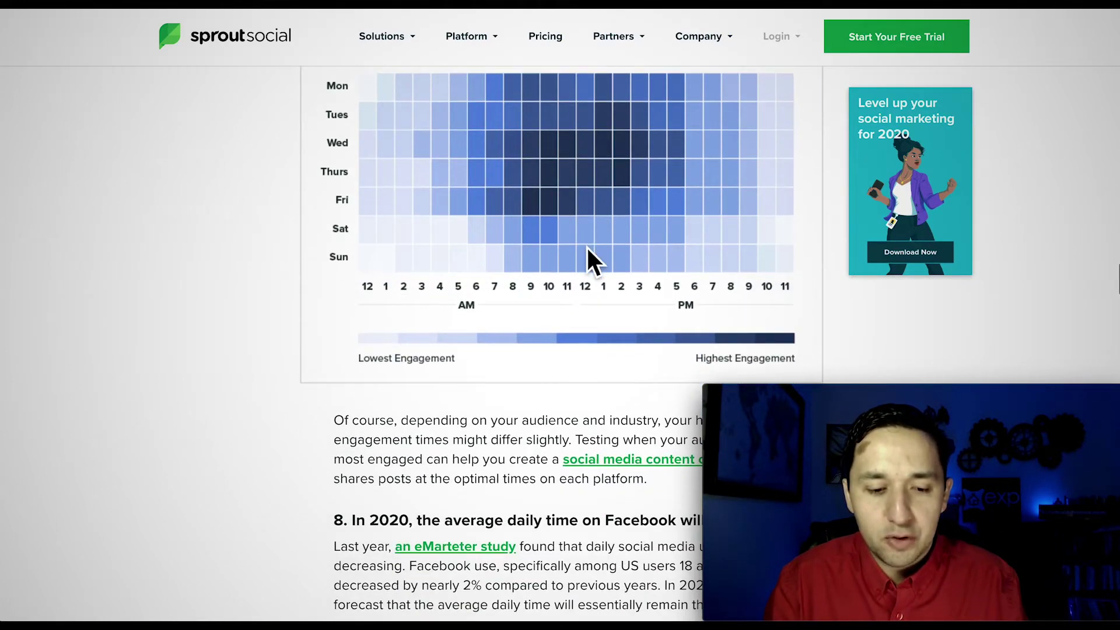
scroll(589, 257, up, 1)
scroll(586, 246, down, 1)
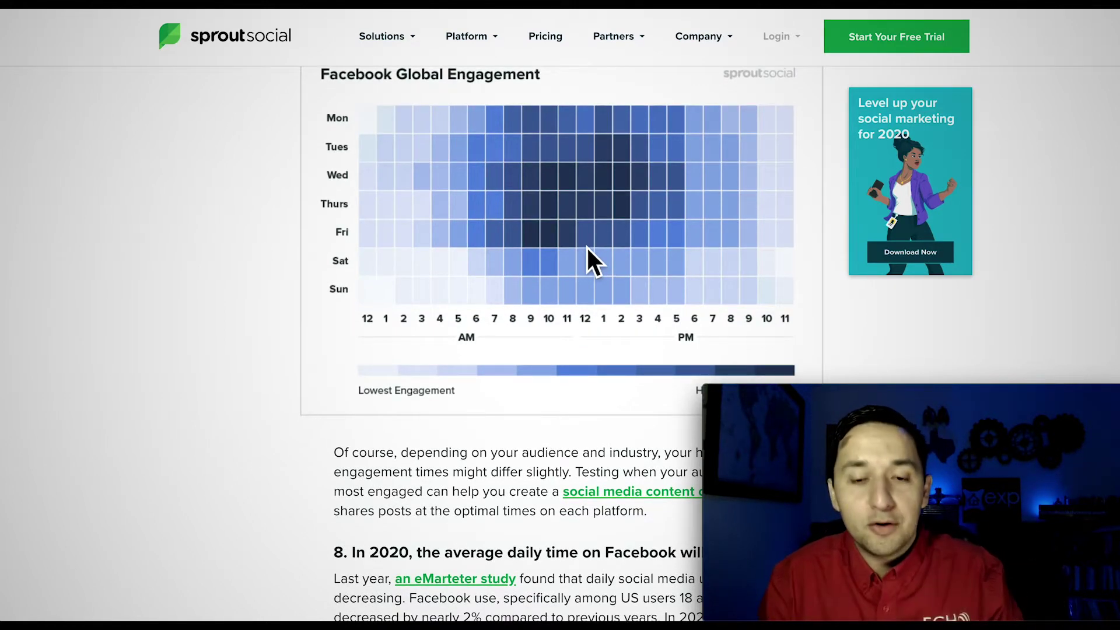
Read the statistics on average daily time, Facebook Stories, newsfeed understanding and mobile ad revenue.
scroll(586, 246, down, 5)
scroll(586, 246, down, 3)
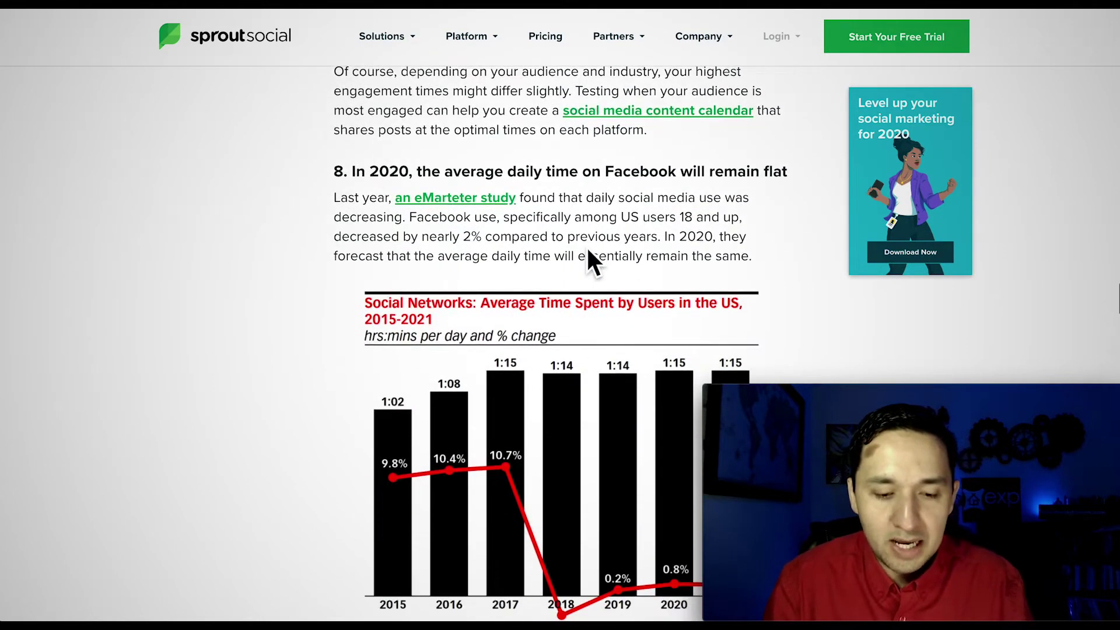
scroll(586, 246, down, 1)
scroll(586, 248, down, 4)
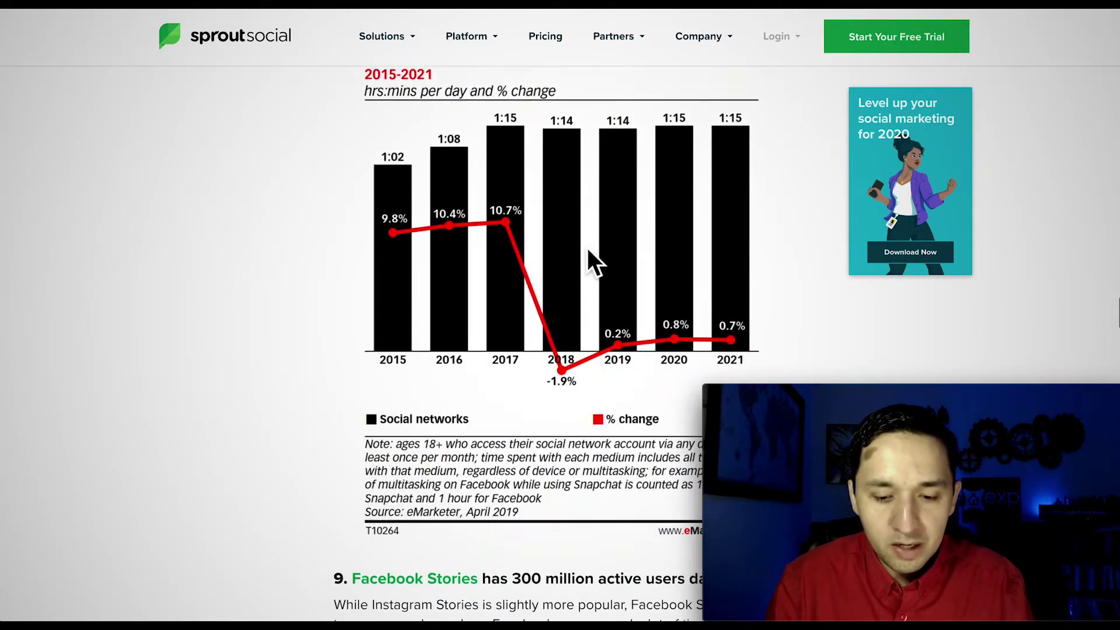
scroll(583, 249, up, 3)
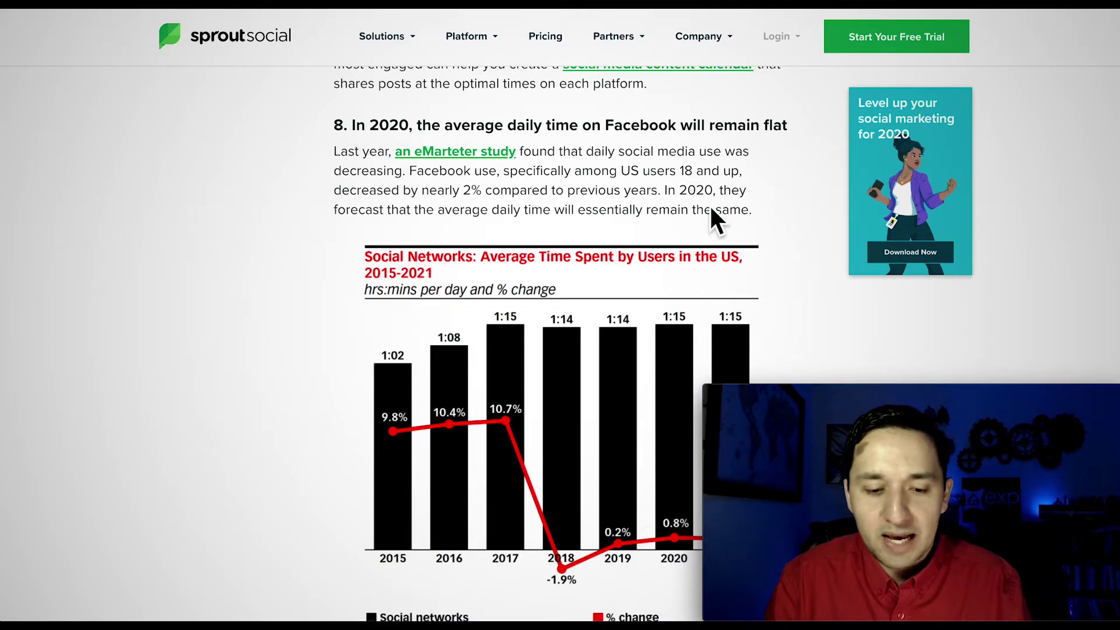
scroll(710, 209, down, 4)
scroll(710, 207, down, 8)
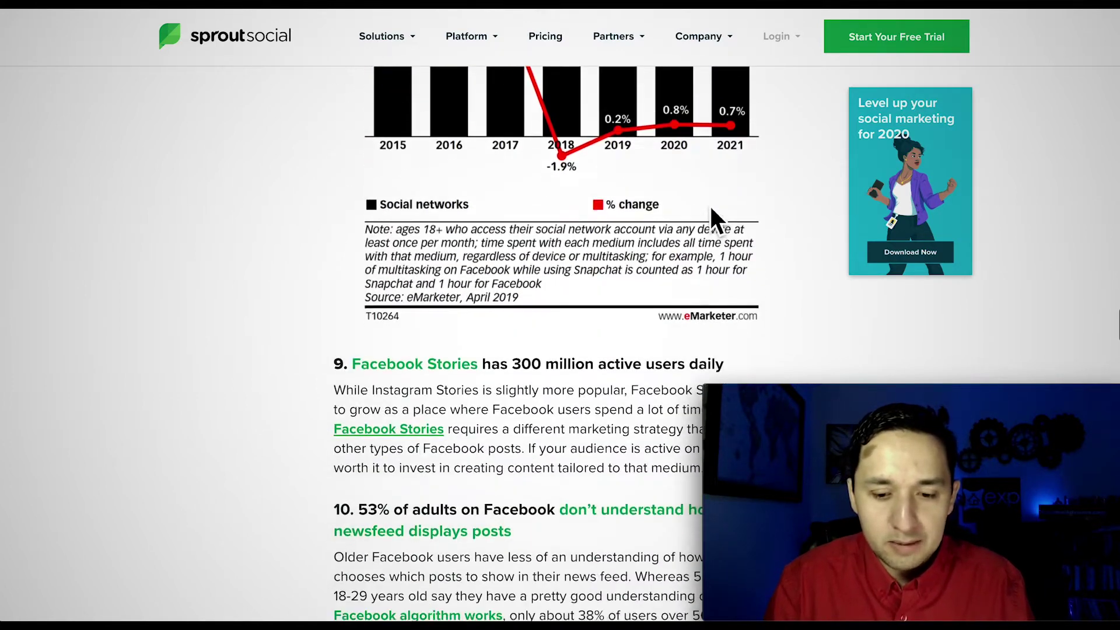
scroll(710, 208, down, 10)
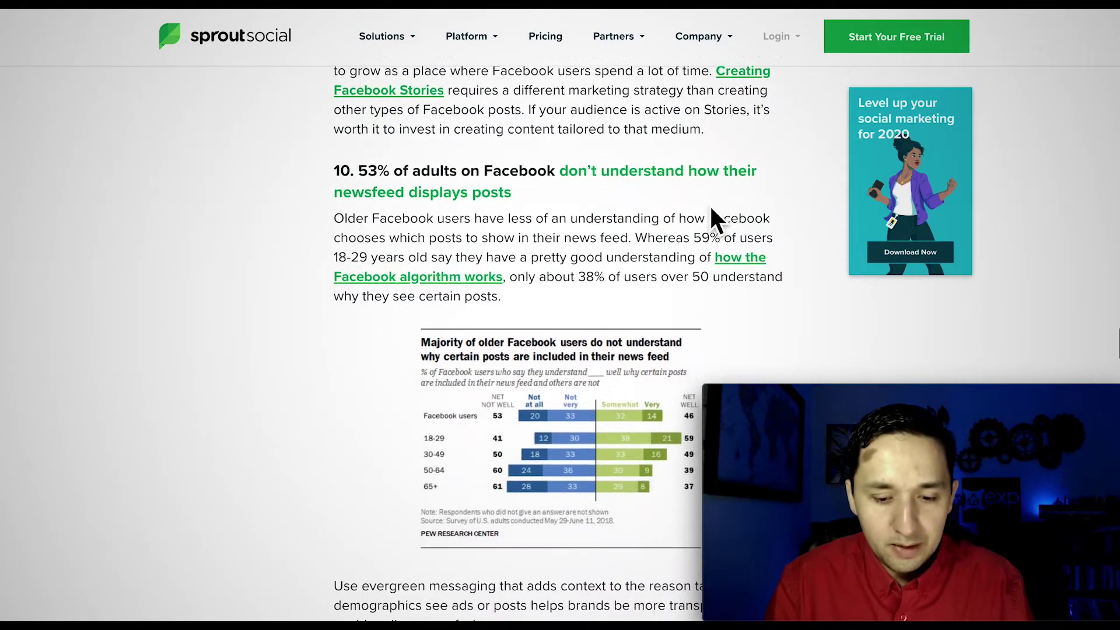
scroll(710, 208, down, 16)
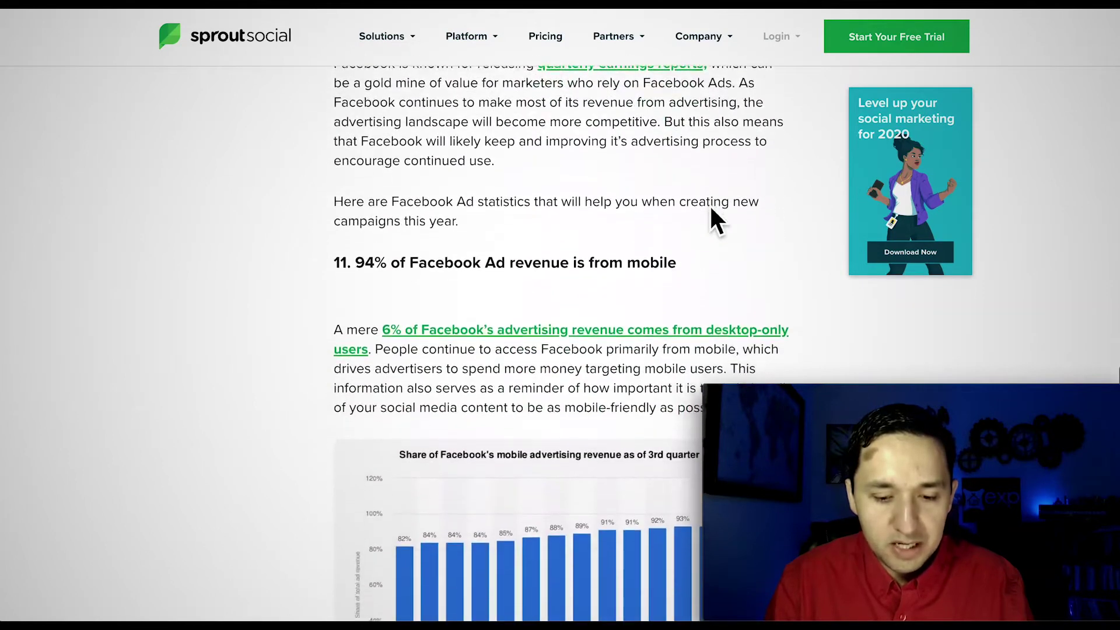
Examine the Facebook Advertising Benchmarks chart of average cost per click by industry.
scroll(709, 204, down, 2)
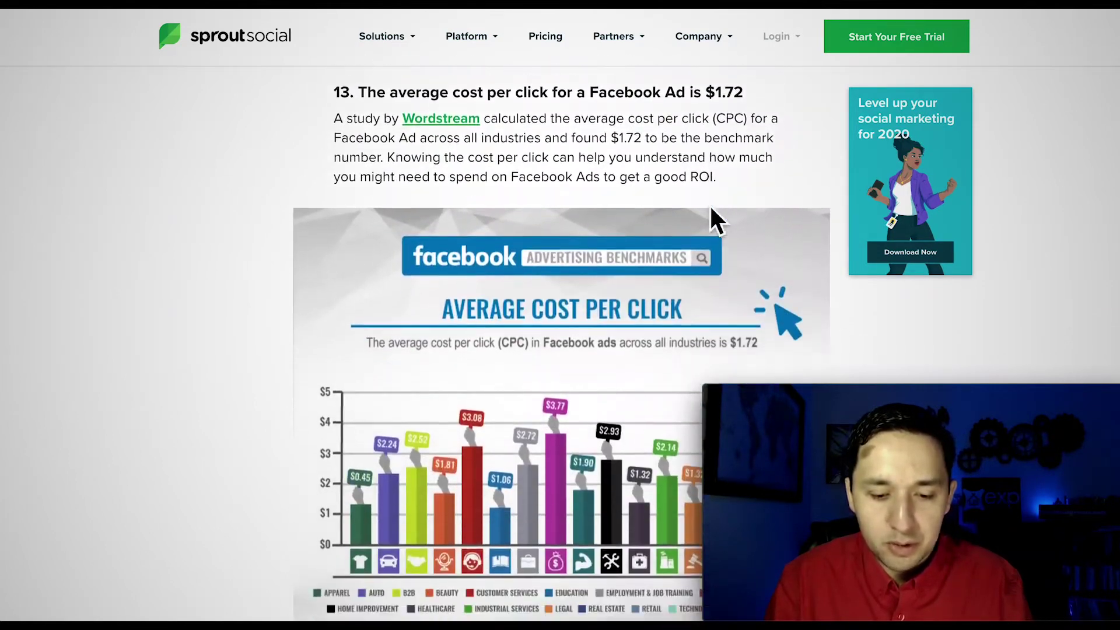
scroll(709, 204, up, 1)
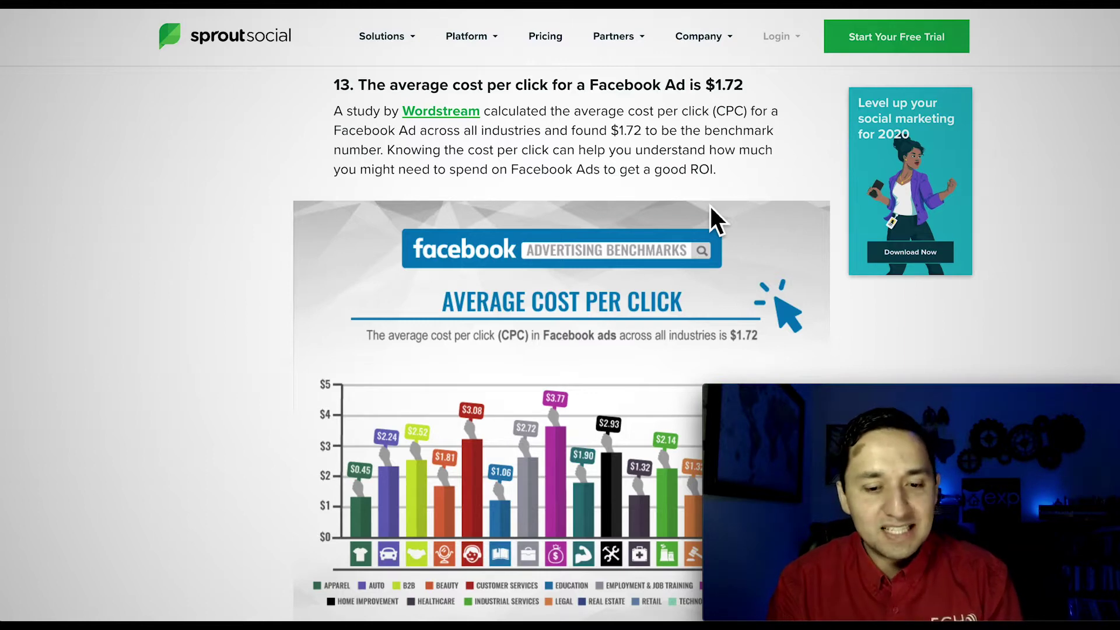
scroll(710, 207, down, 3)
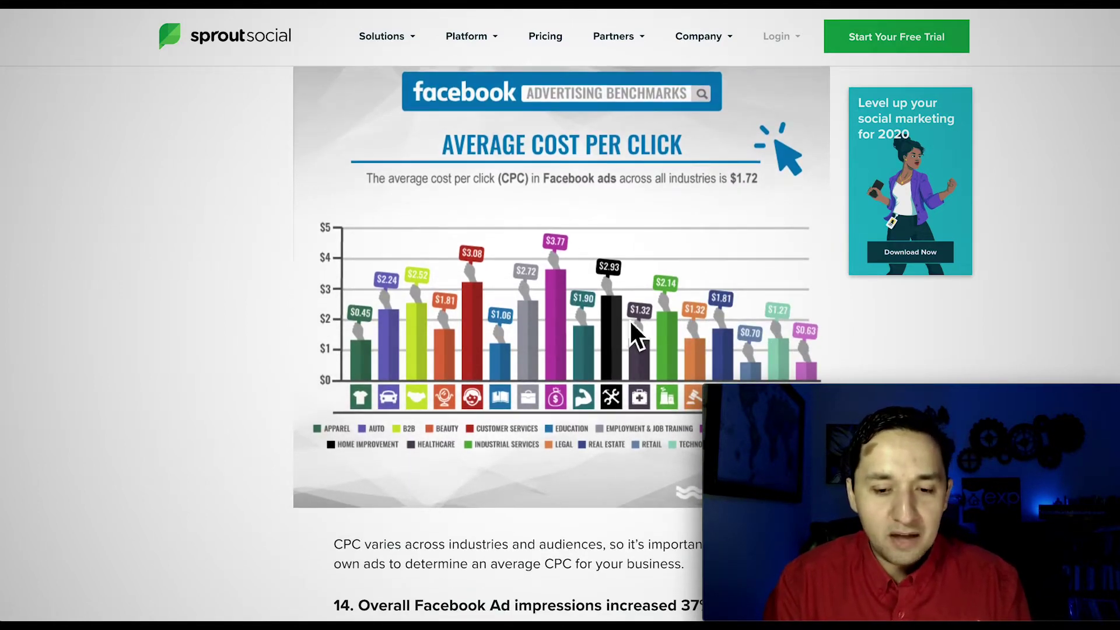
scroll(451, 351, down, 2)
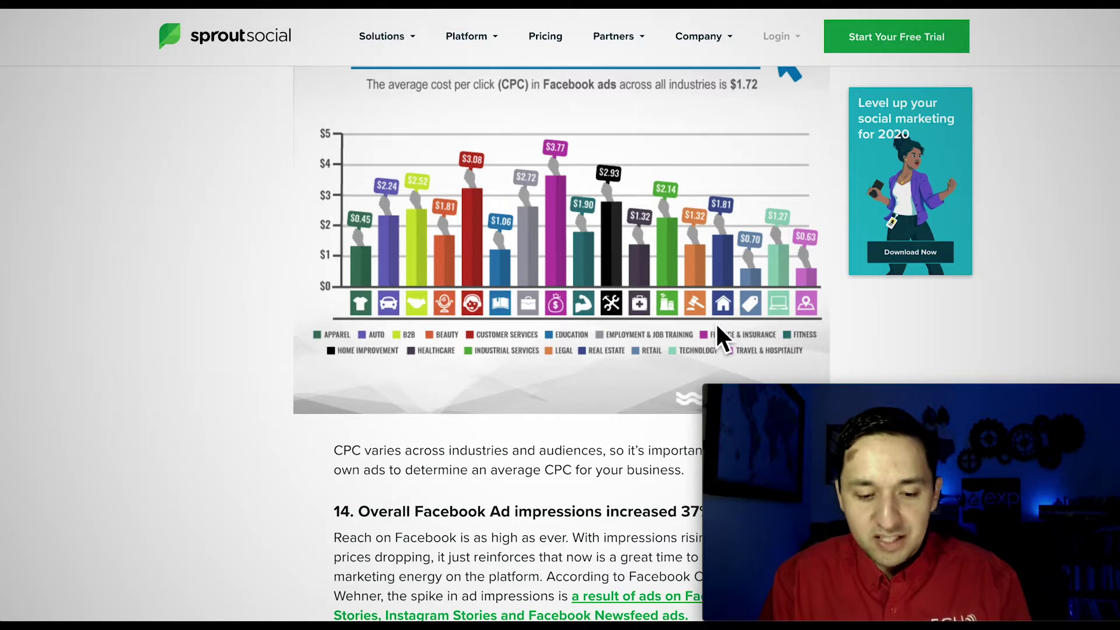
scroll(715, 322, down, 1)
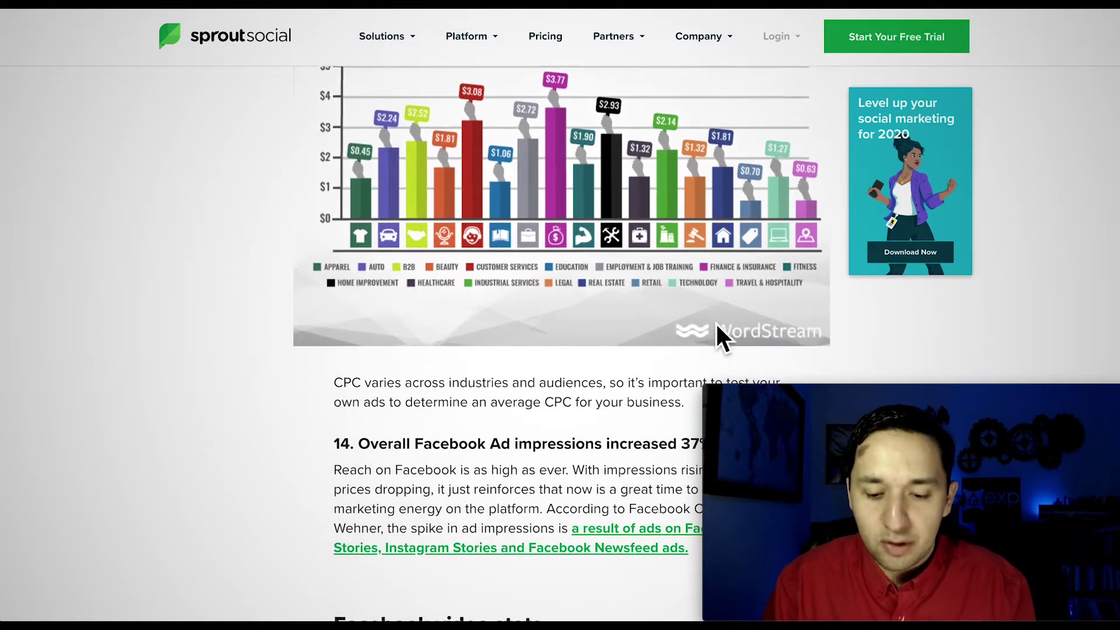
scroll(769, 339, up, 1)
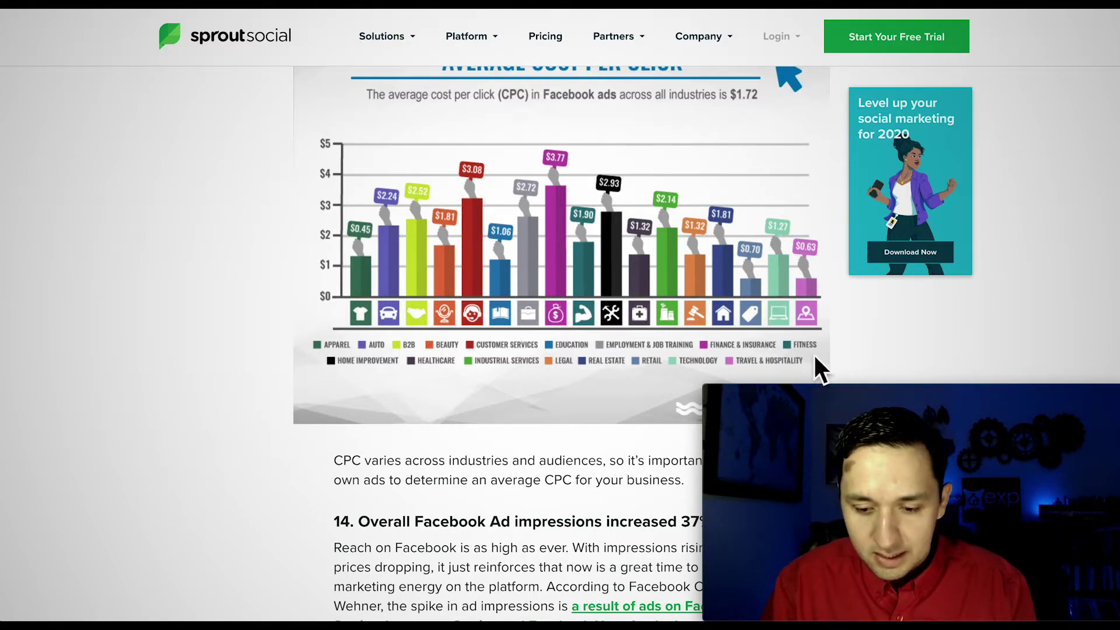
scroll(518, 409, down, 1)
scroll(518, 409, up, 1)
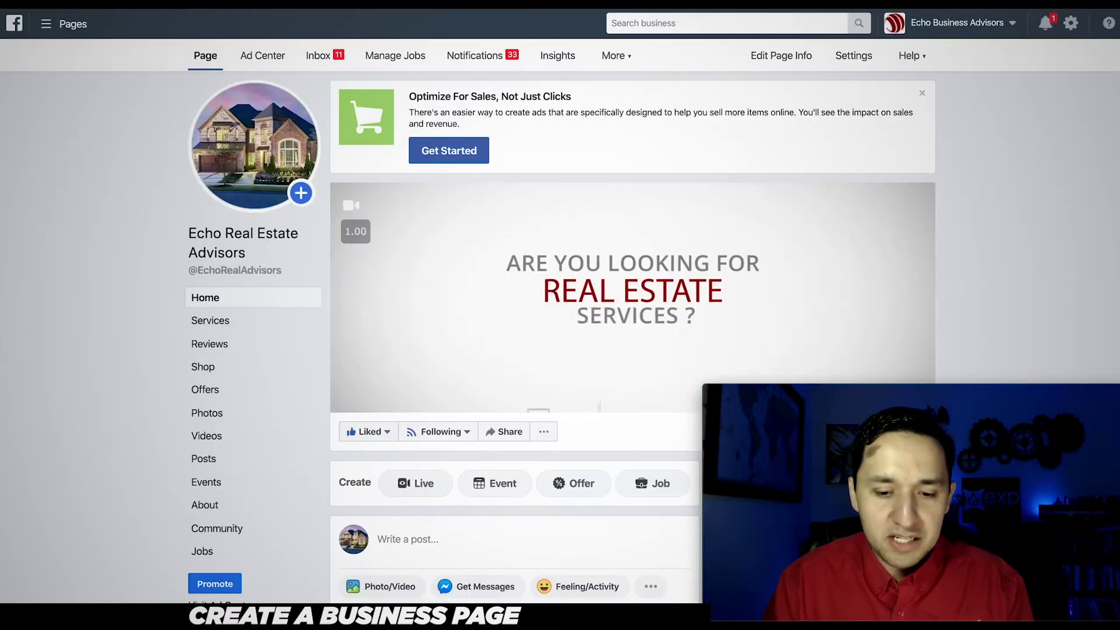
Dismiss the Optimize For Sales suggestion and look over the Echo Real Estate Advisors business page.
click(921, 93)
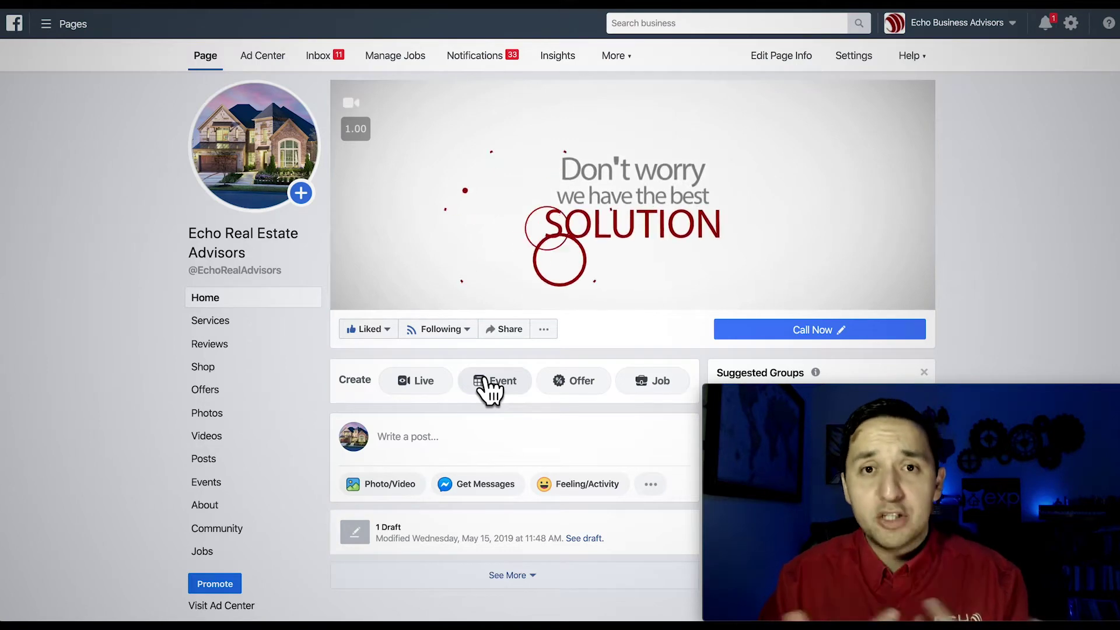
scroll(491, 390, down, 4)
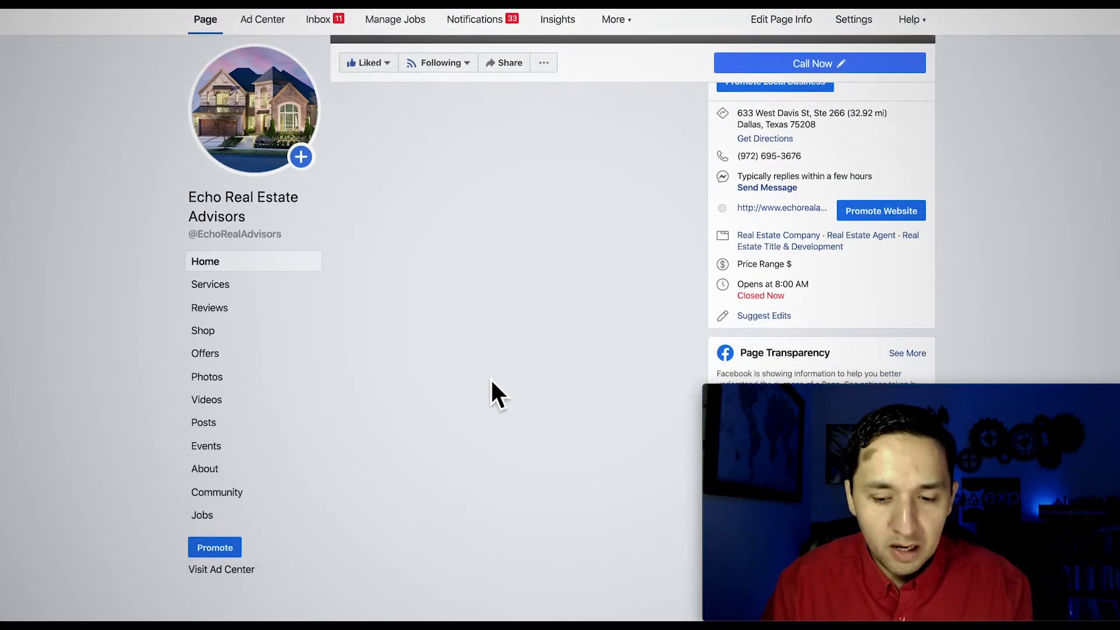
scroll(491, 378, up, 12)
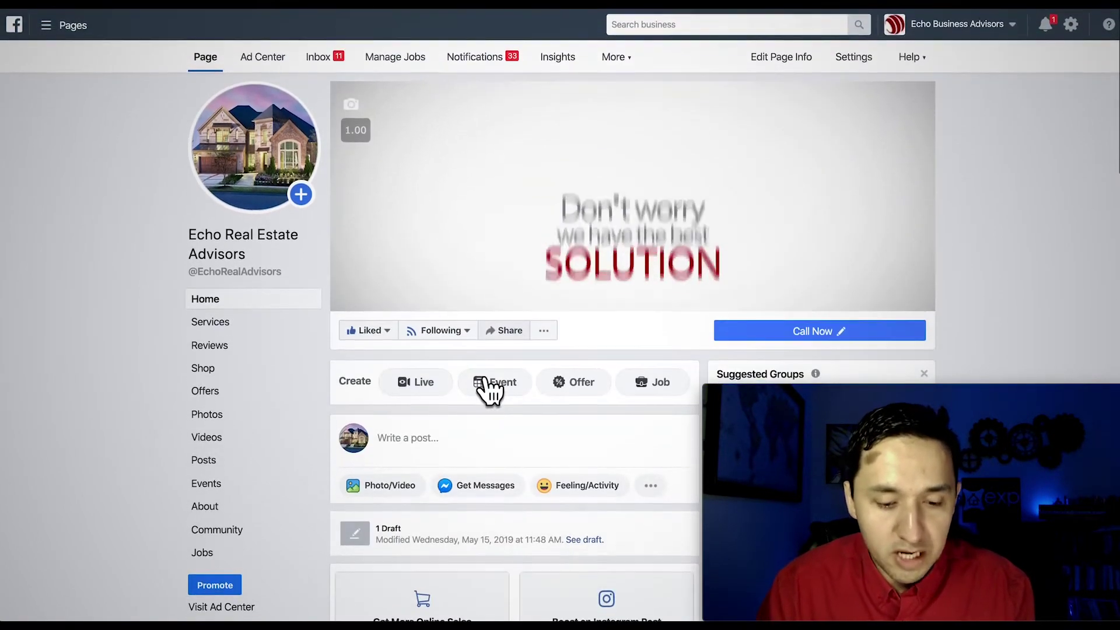
scroll(491, 378, down, 12)
scroll(491, 378, up, 5)
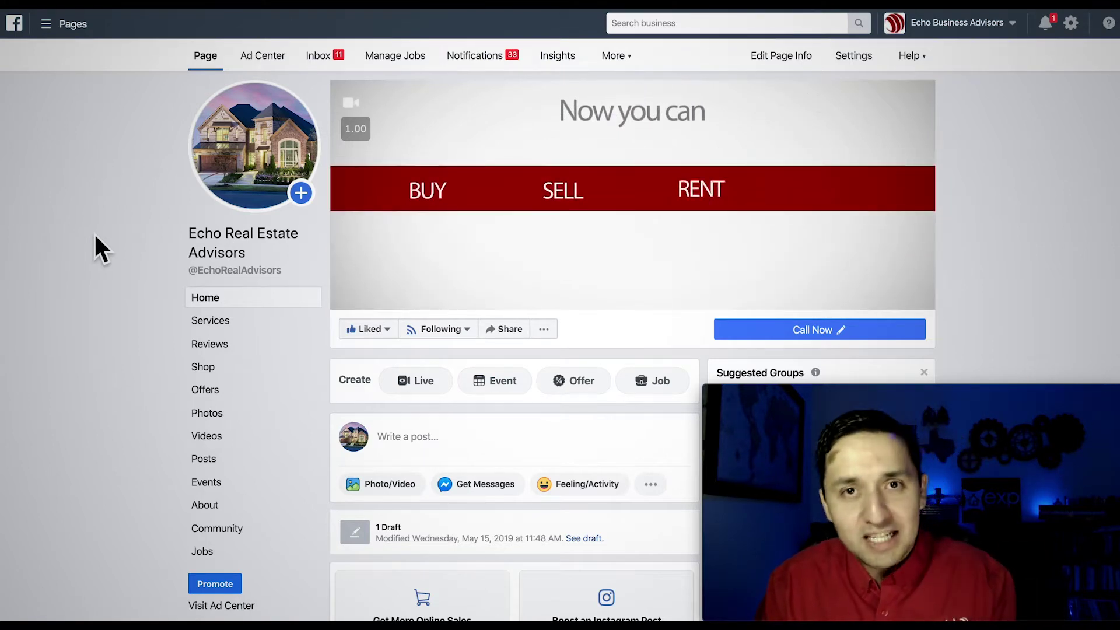
Examine the business page's Ad Center overview, including the advertising summary and recent ads, and return to the page.
click(263, 61)
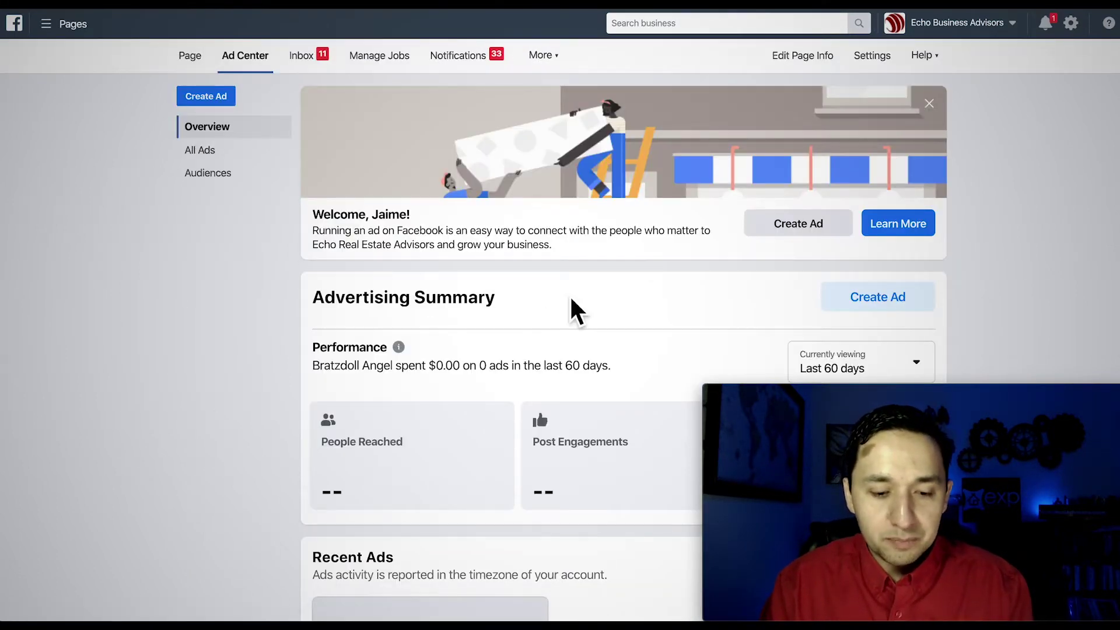
scroll(571, 298, down, 3)
scroll(571, 309, up, 1)
click(834, 211)
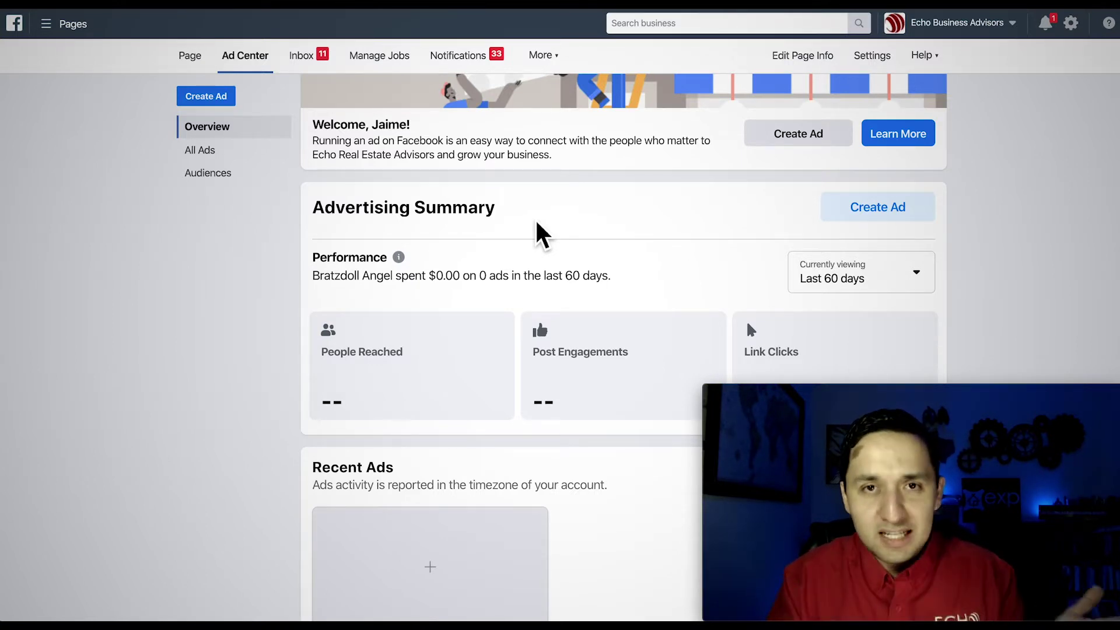
scroll(536, 223, down, 2)
scroll(536, 223, down, 5)
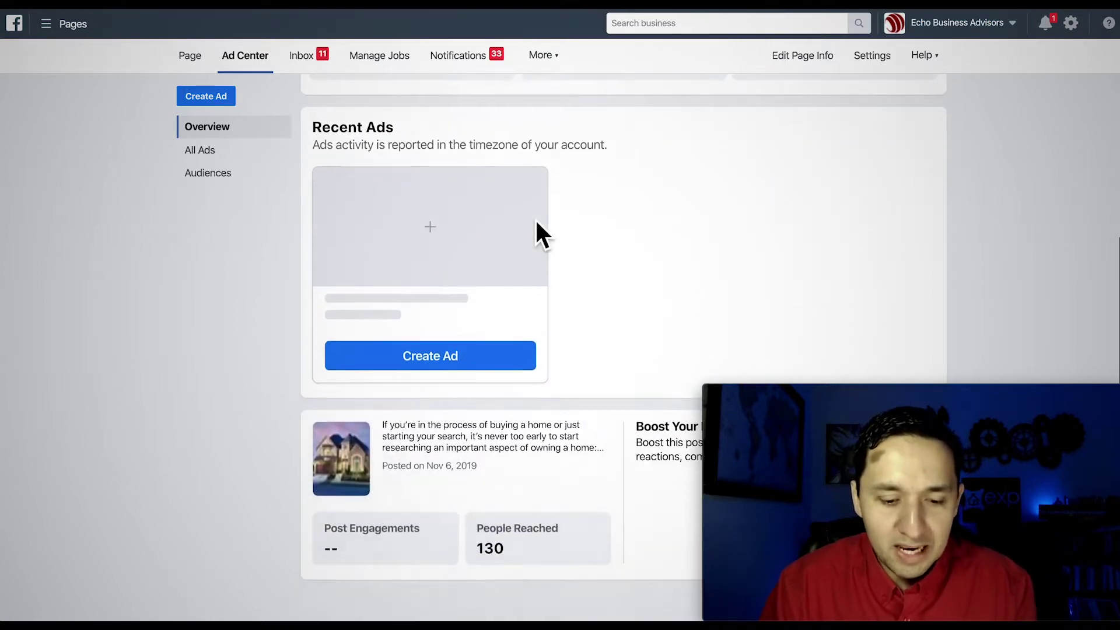
scroll(536, 222, up, 8)
scroll(536, 222, up, 1)
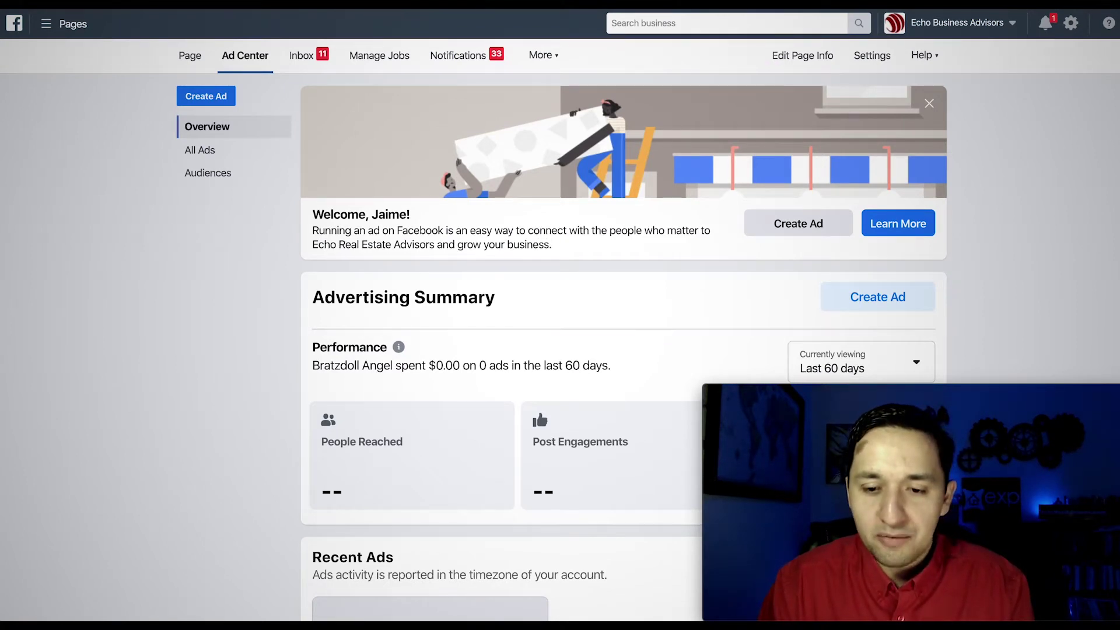
click(182, 61)
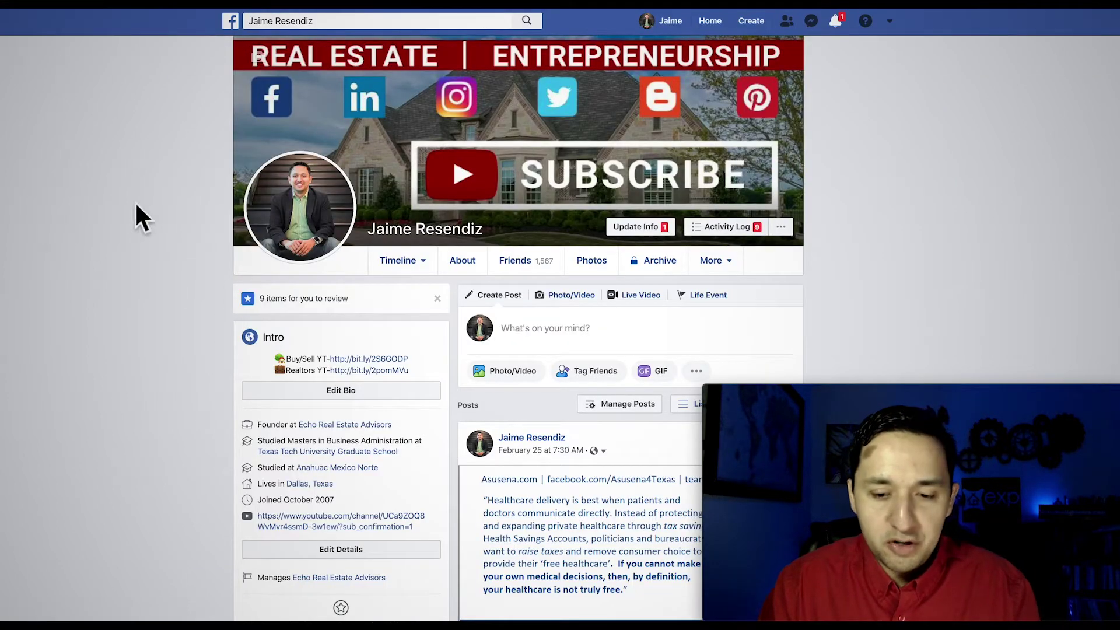
Review the Create options on the personal profile, including Page and Ad, and dismiss the list.
click(761, 22)
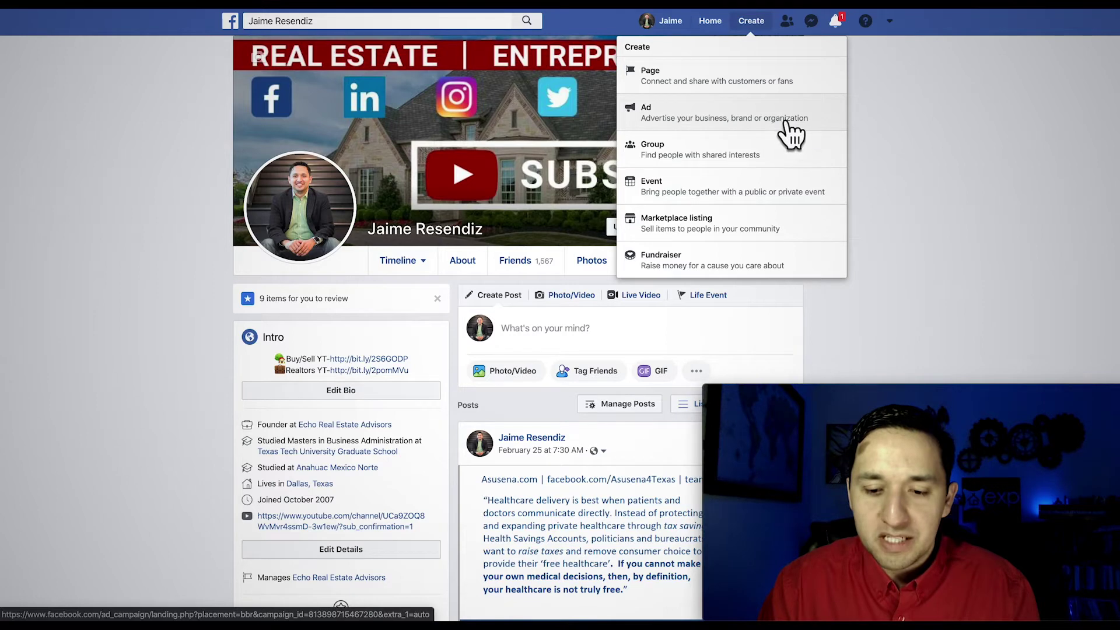
click(765, 120)
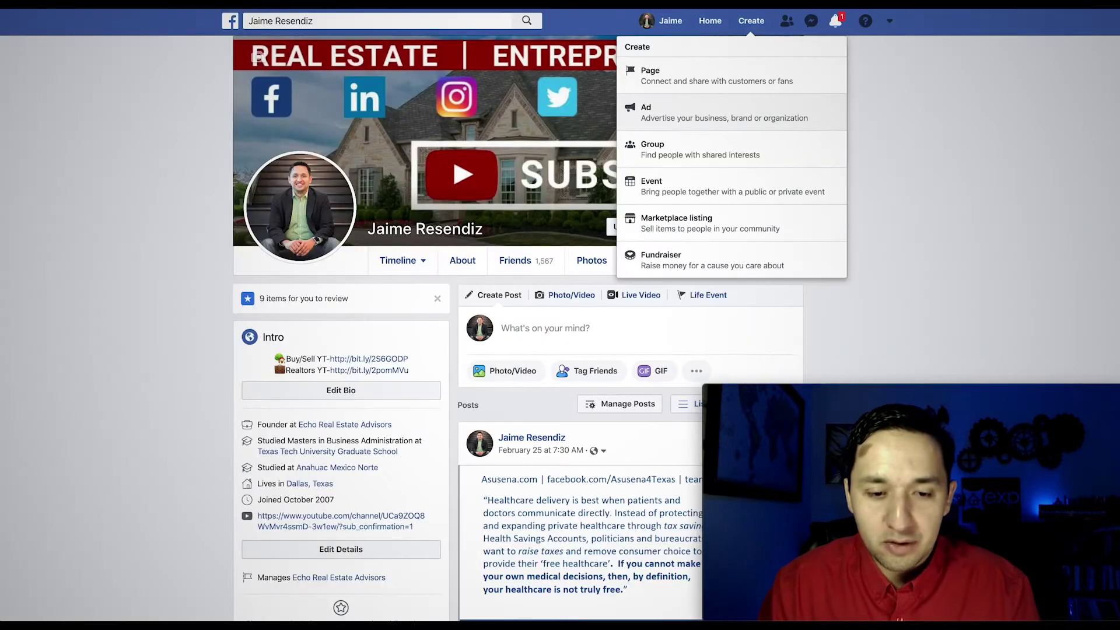
click(697, 73)
click(750, 21)
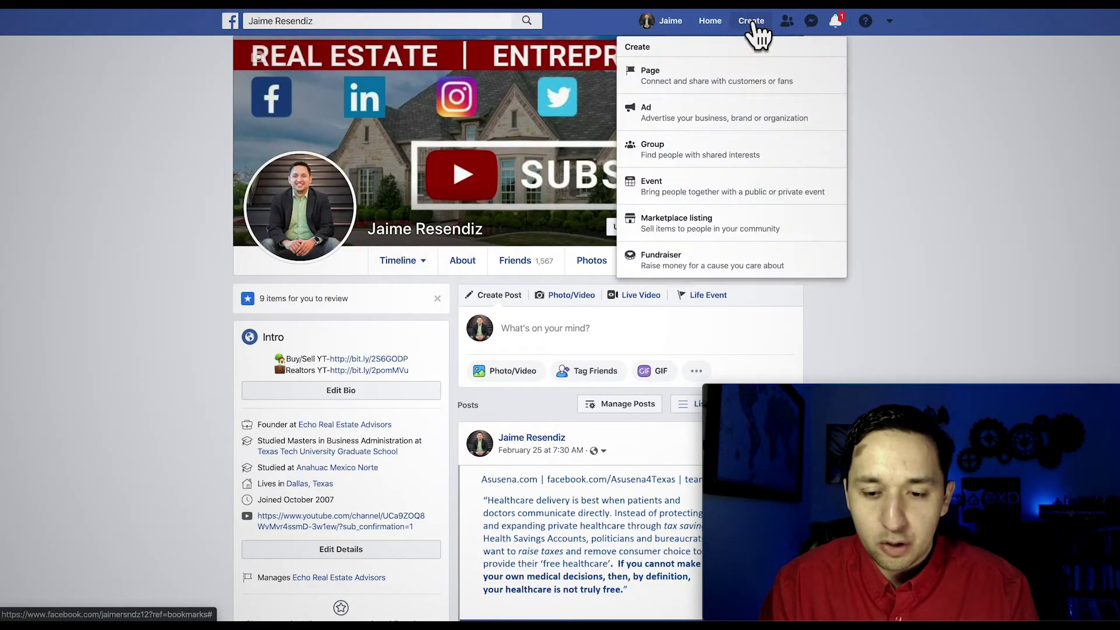
click(910, 75)
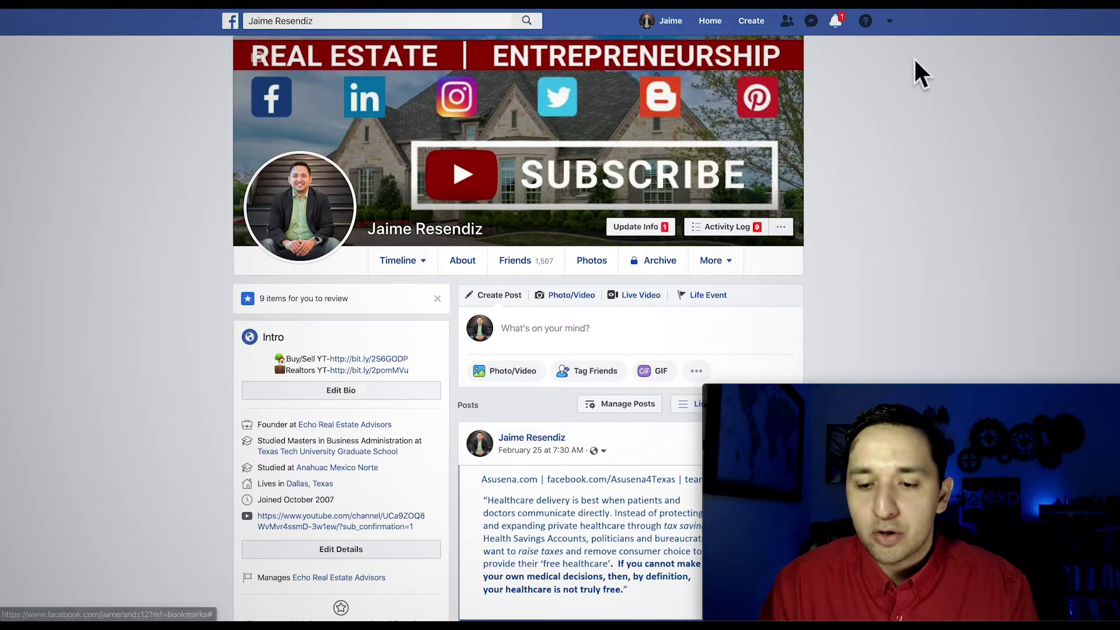
Open Facebook Business Manager from the personal profile's account options.
click(890, 22)
scroll(850, 249, down, 5)
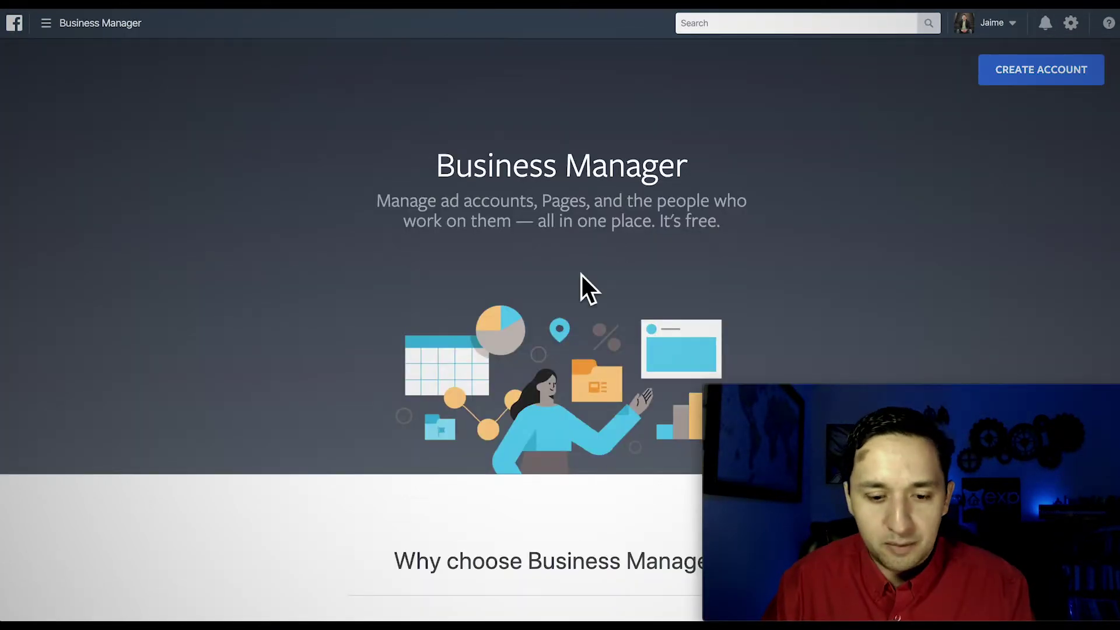
Examine the Business Manager overview page, covering the reasons to choose it and what you get with it.
scroll(581, 286, down, 6)
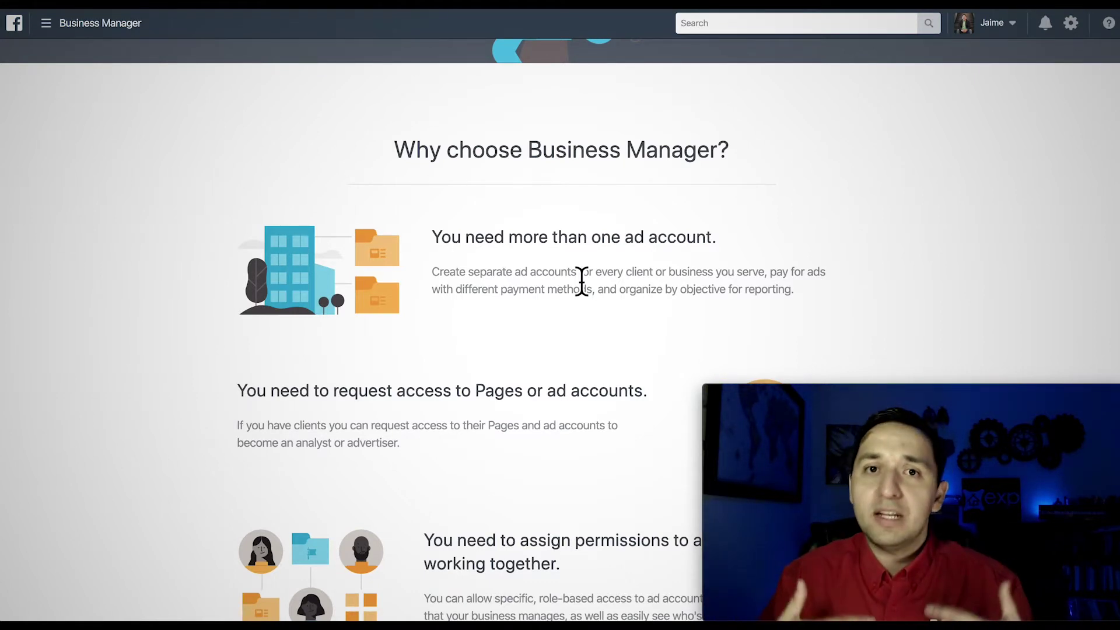
scroll(582, 282, down, 1)
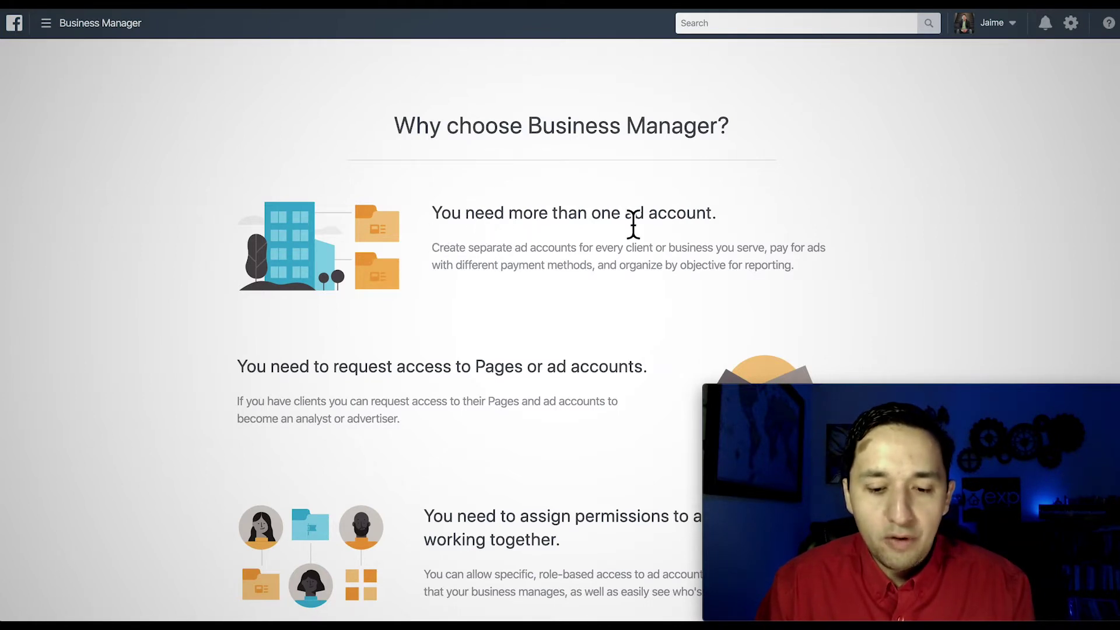
scroll(688, 227, down, 1)
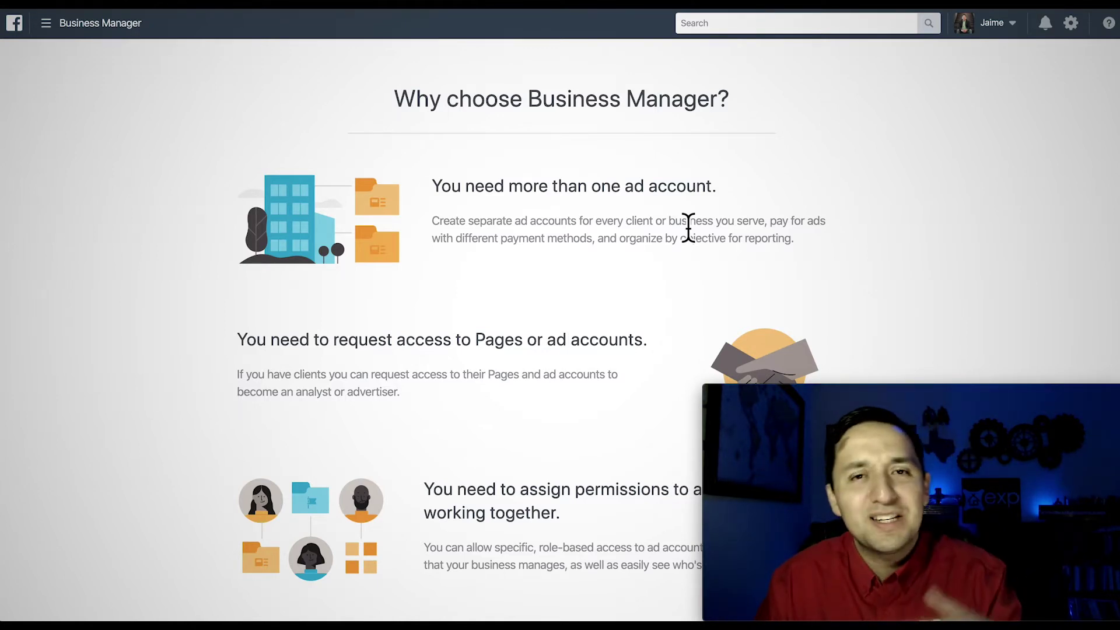
scroll(688, 227, down, 3)
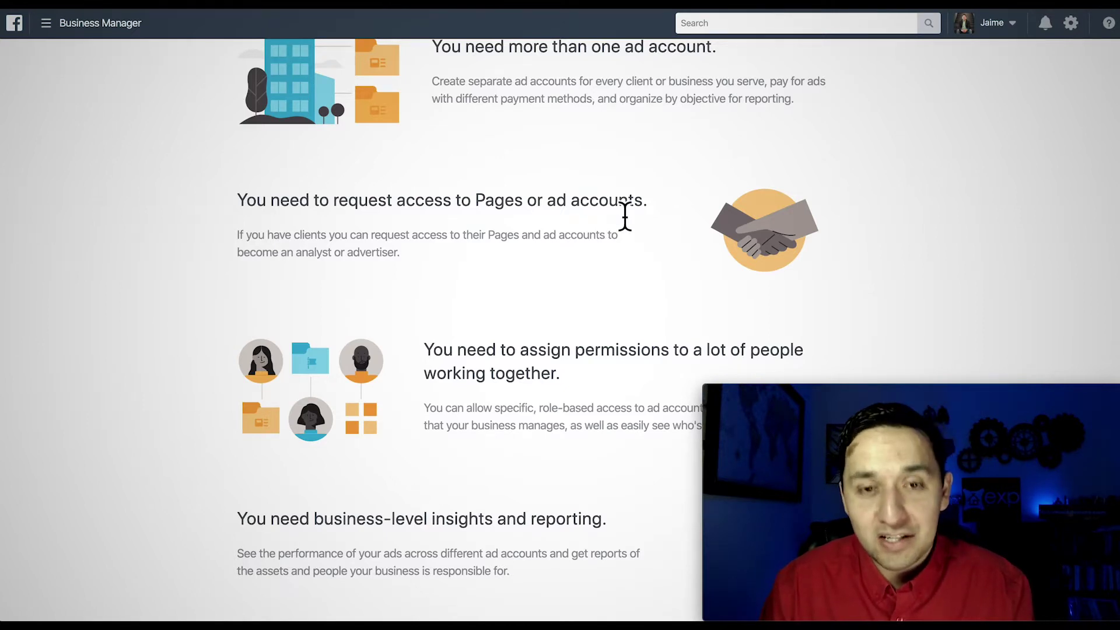
scroll(625, 217, down, 1)
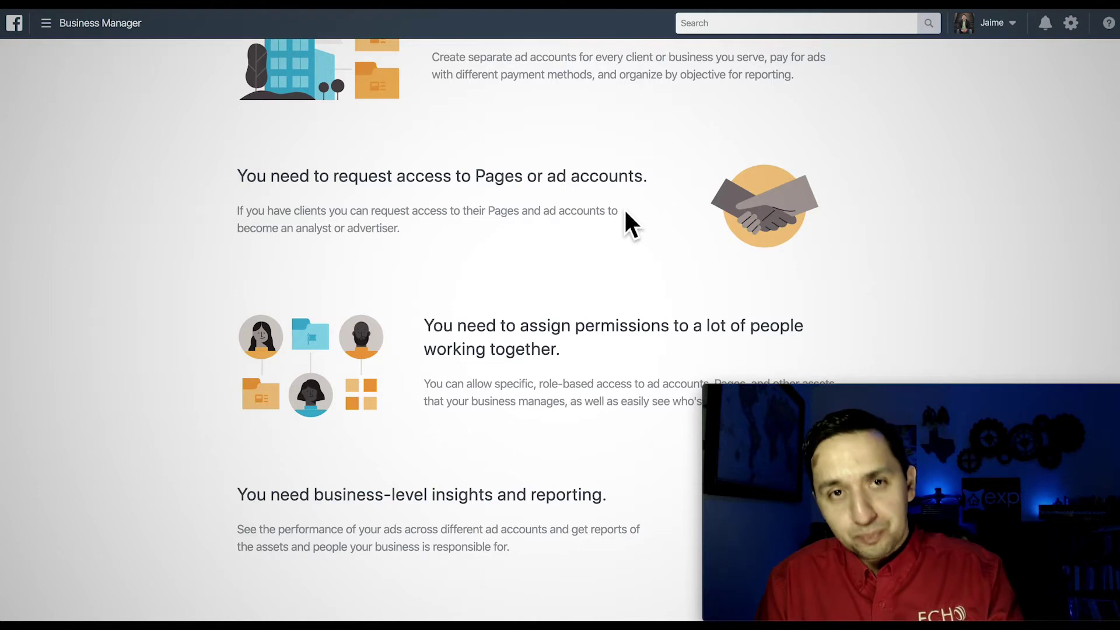
scroll(626, 212, down, 3)
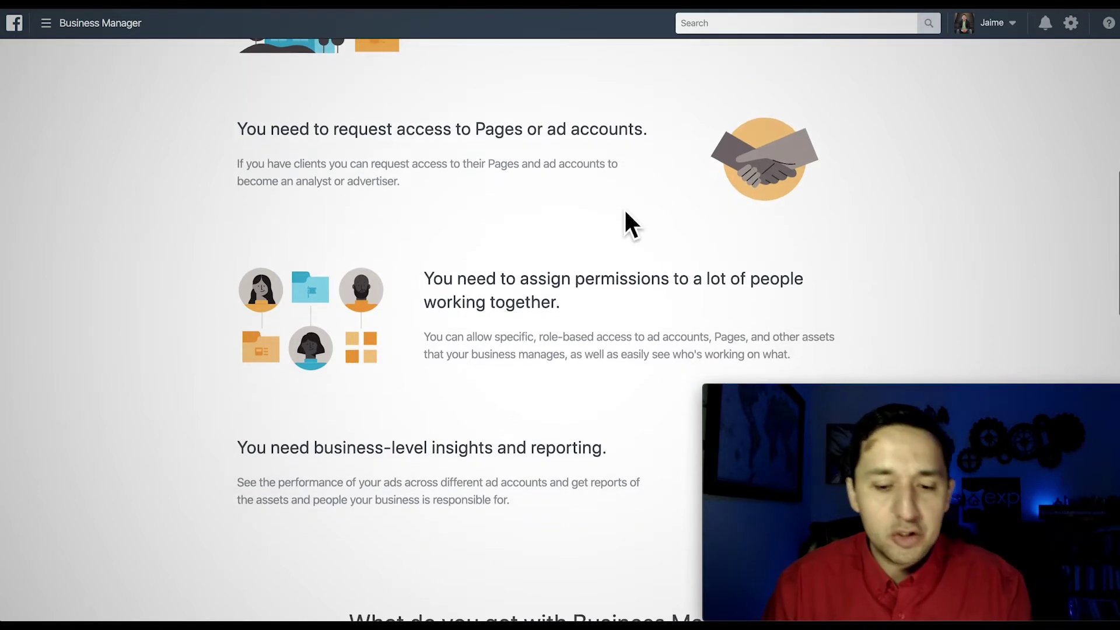
scroll(625, 211, down, 3)
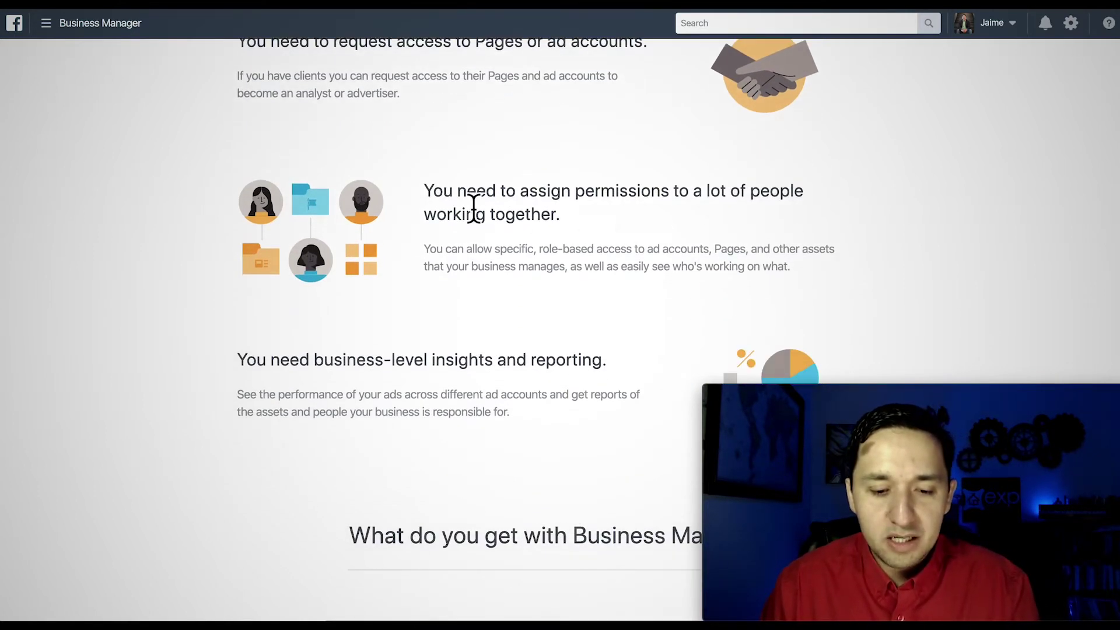
scroll(530, 250, up, 2)
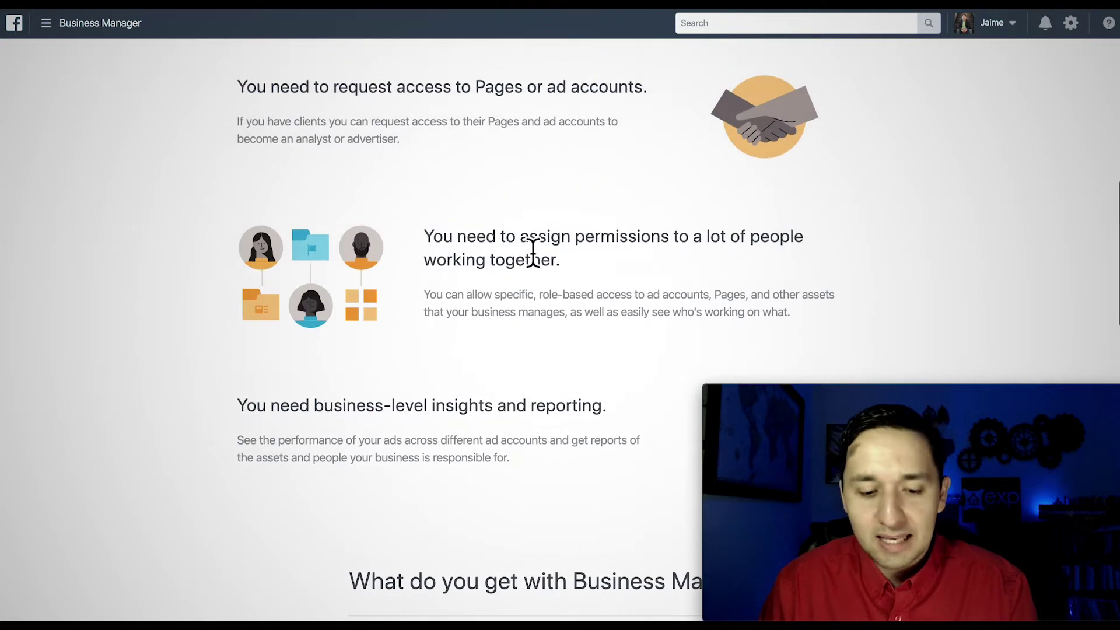
scroll(533, 248, down, 1)
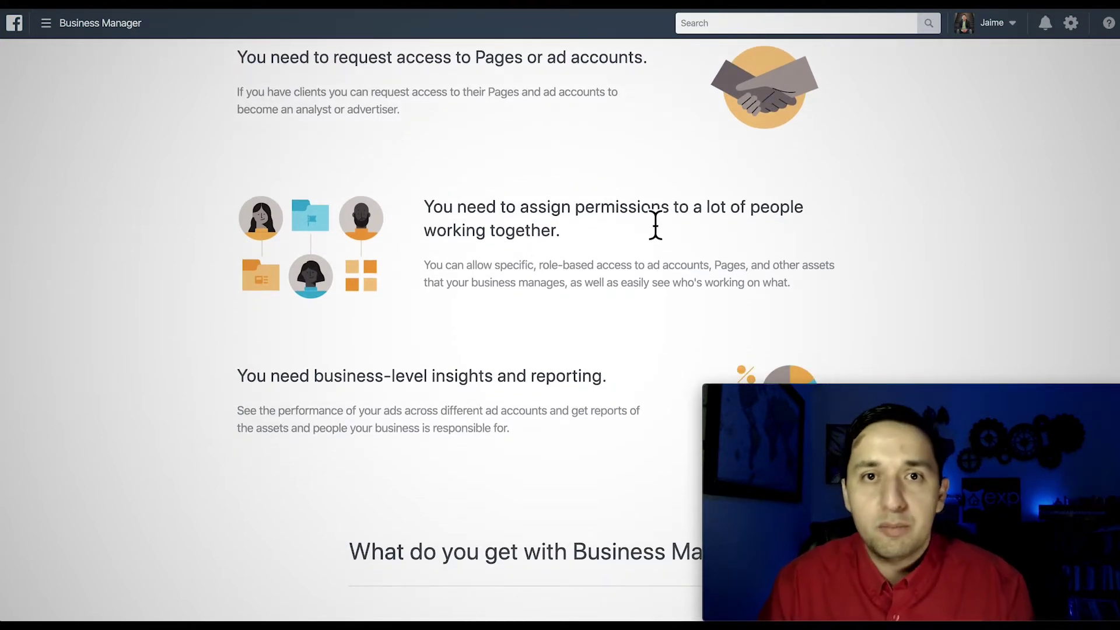
scroll(655, 225, down, 2)
scroll(588, 262, down, 5)
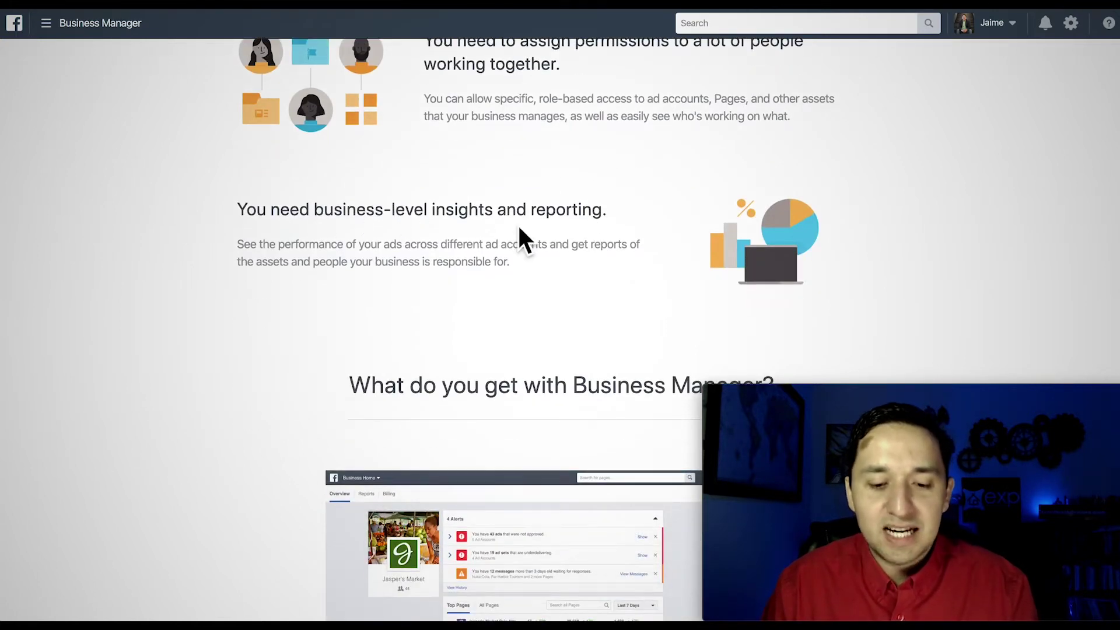
scroll(519, 234, down, 8)
scroll(519, 228, down, 3)
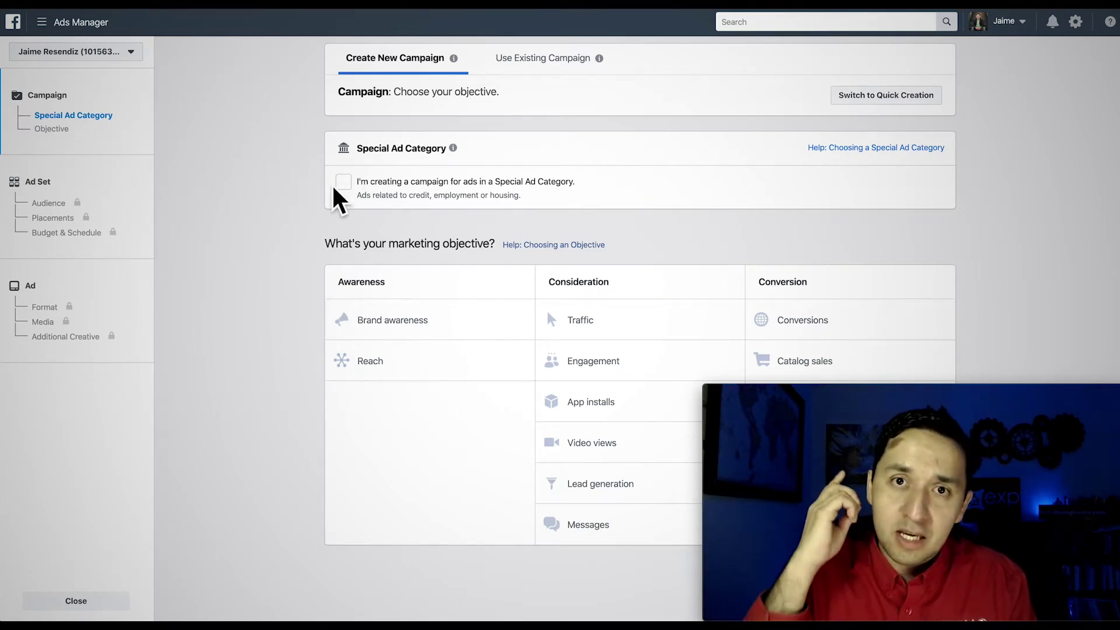
Turn on the Special Ad Category option, review the Housing, Employment and Credit categories, and leave the option off.
mouse_move(452, 148)
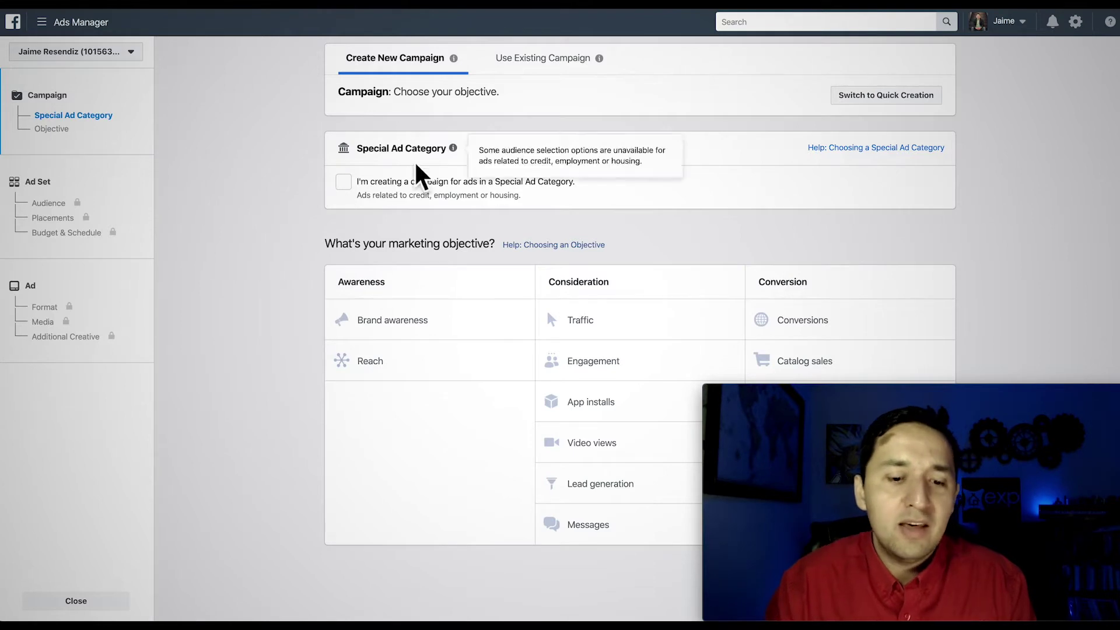
click(343, 182)
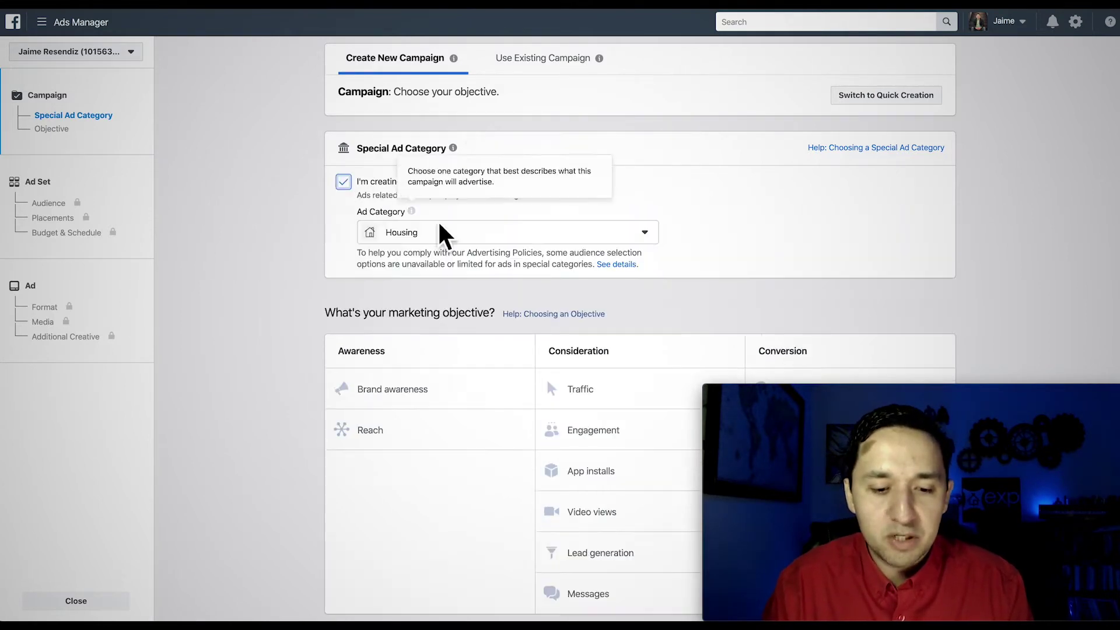
click(457, 236)
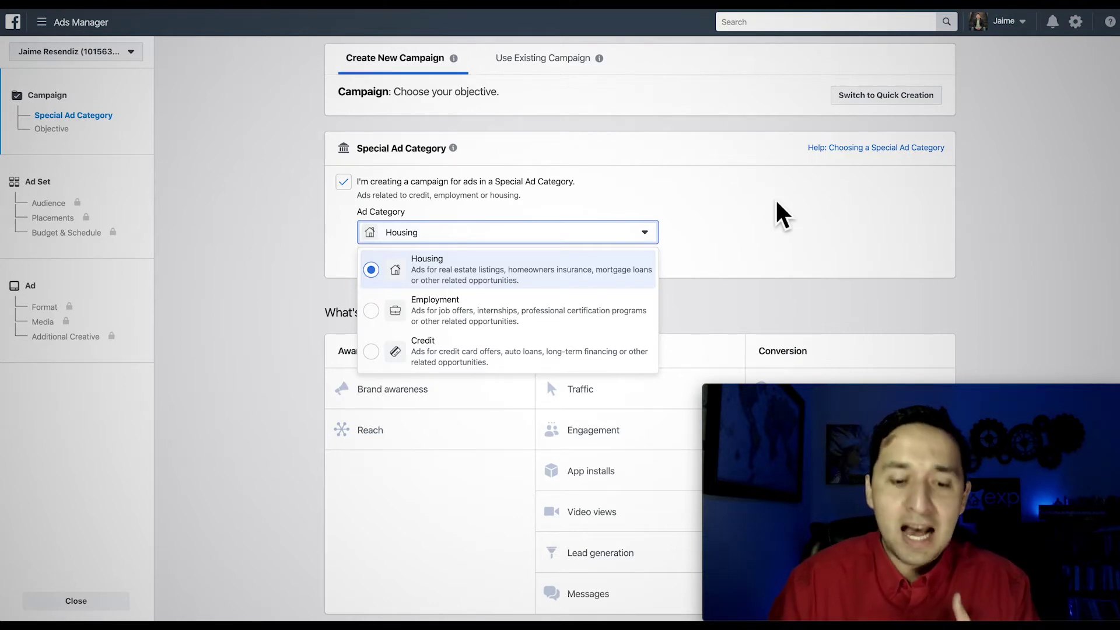
click(748, 251)
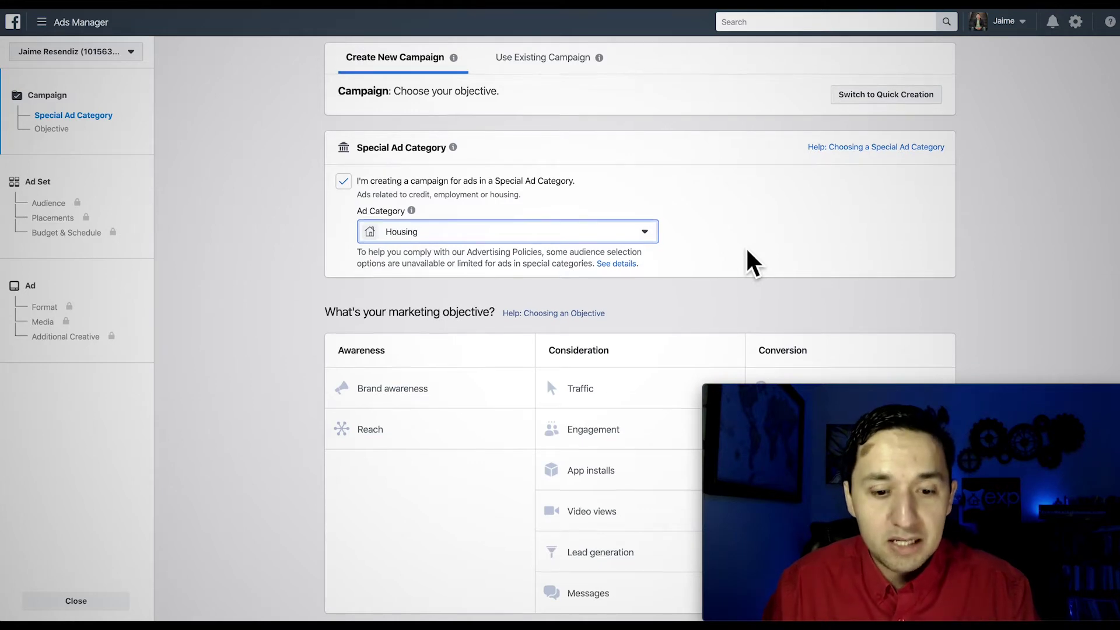
click(344, 183)
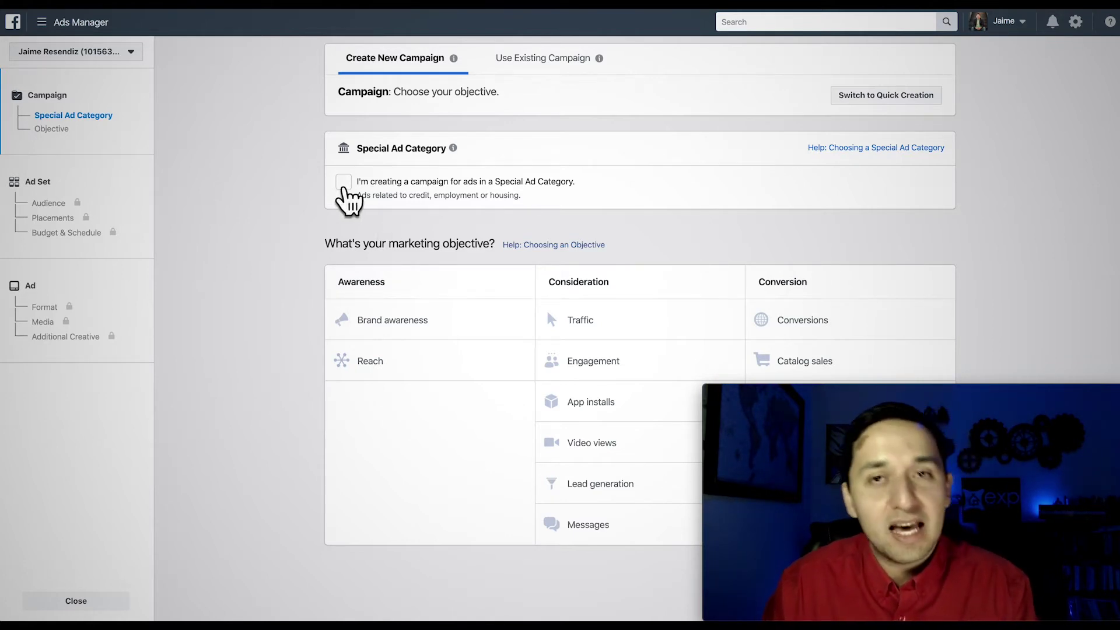
click(343, 182)
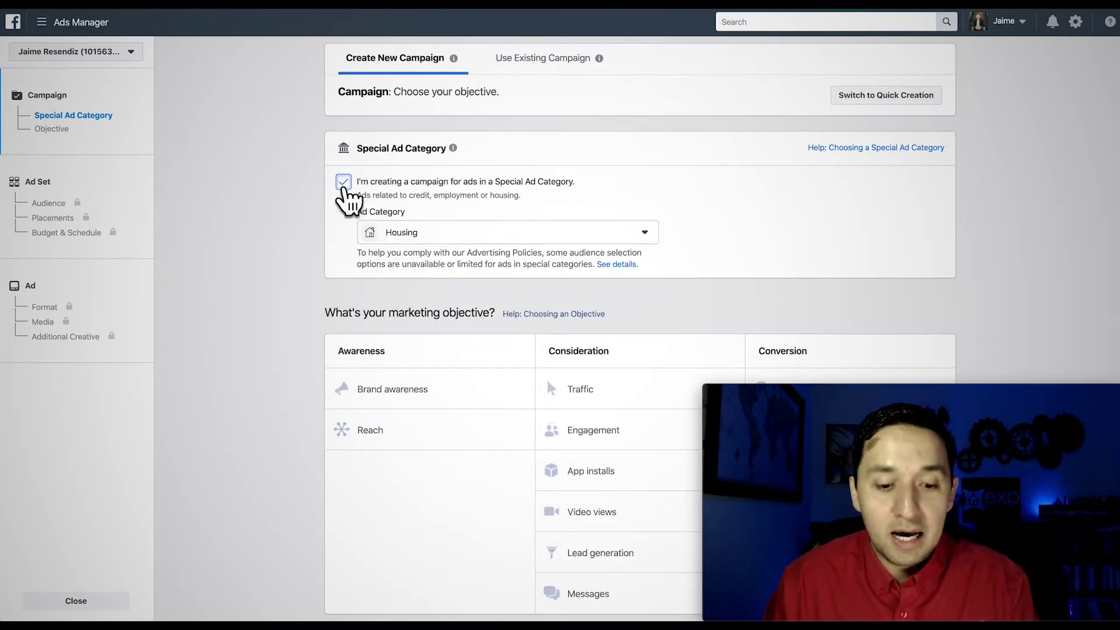
click(343, 184)
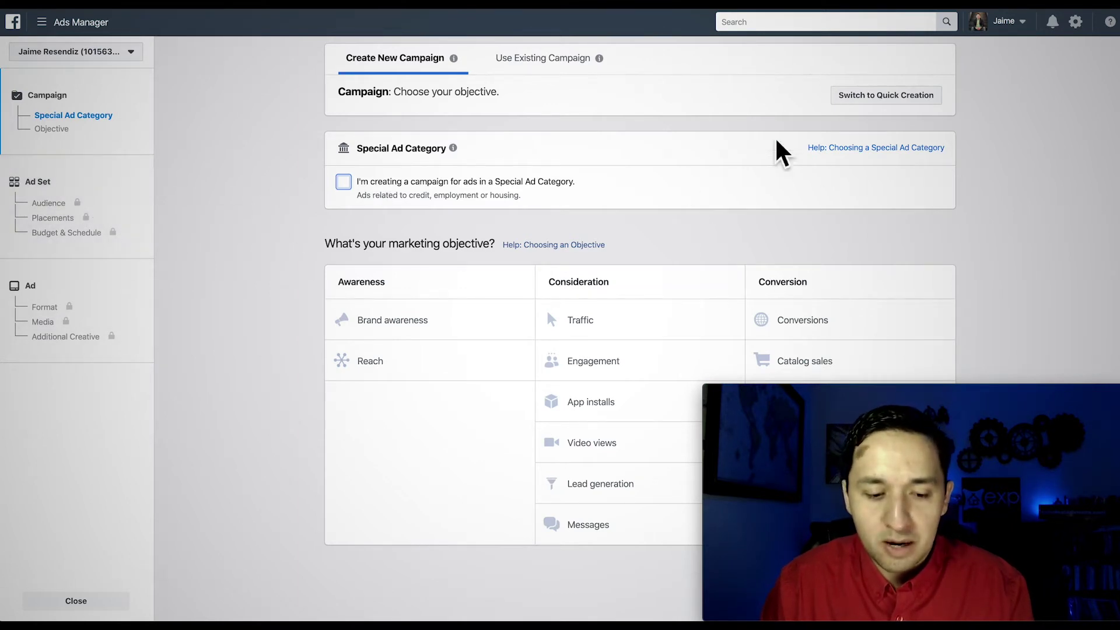
click(281, 229)
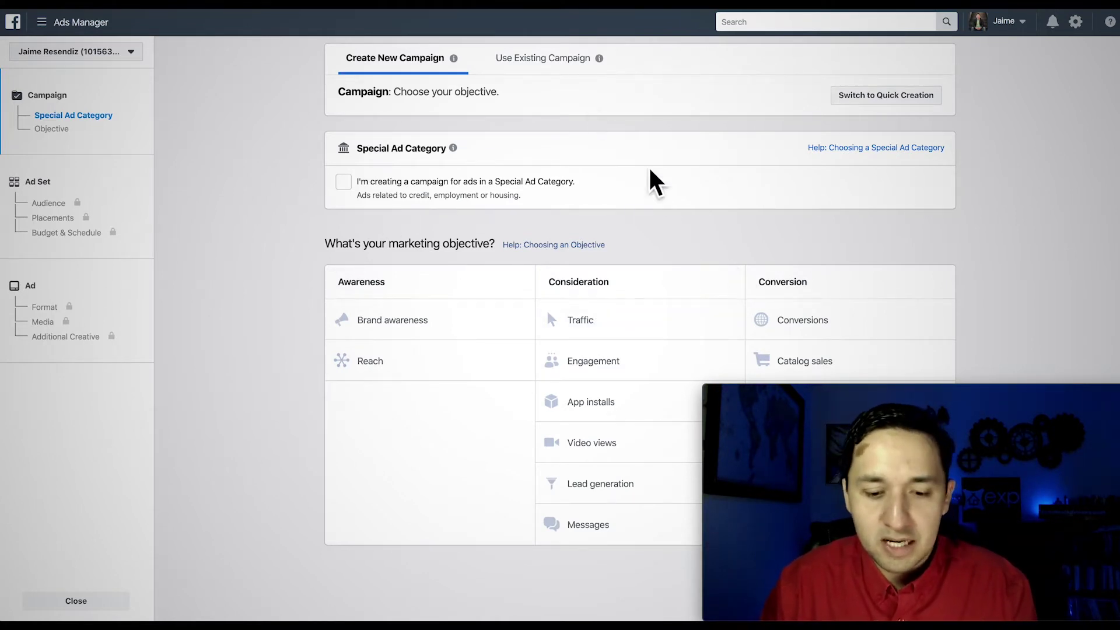
Choose Traffic as the campaign's marketing objective, and turn Create Split Test on and back off.
click(575, 319)
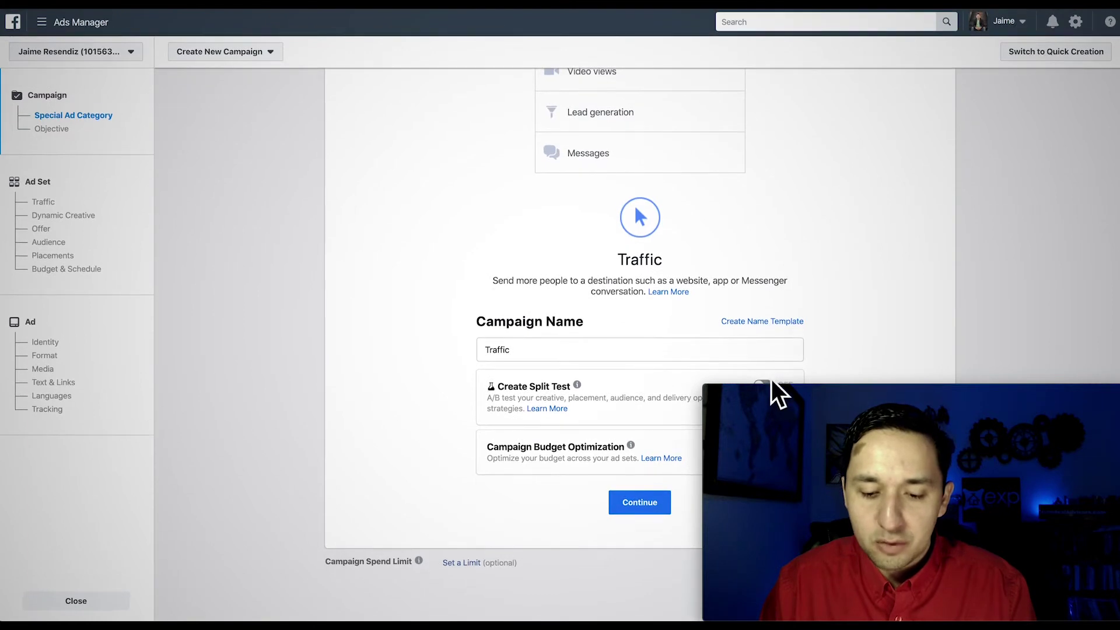
click(762, 383)
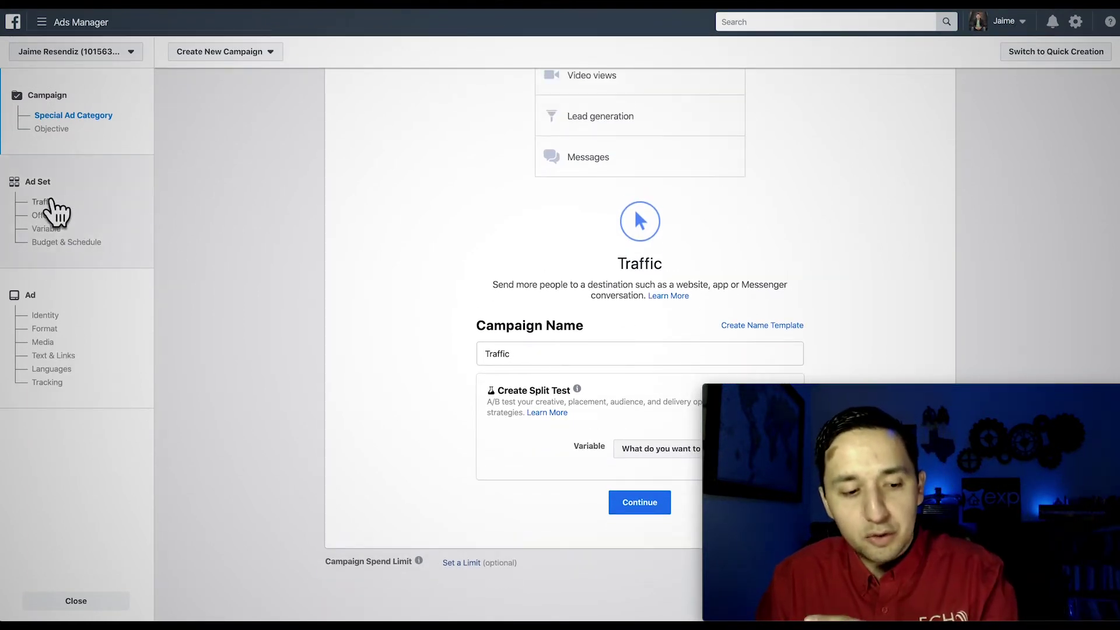
drag(940, 389, 933, 121)
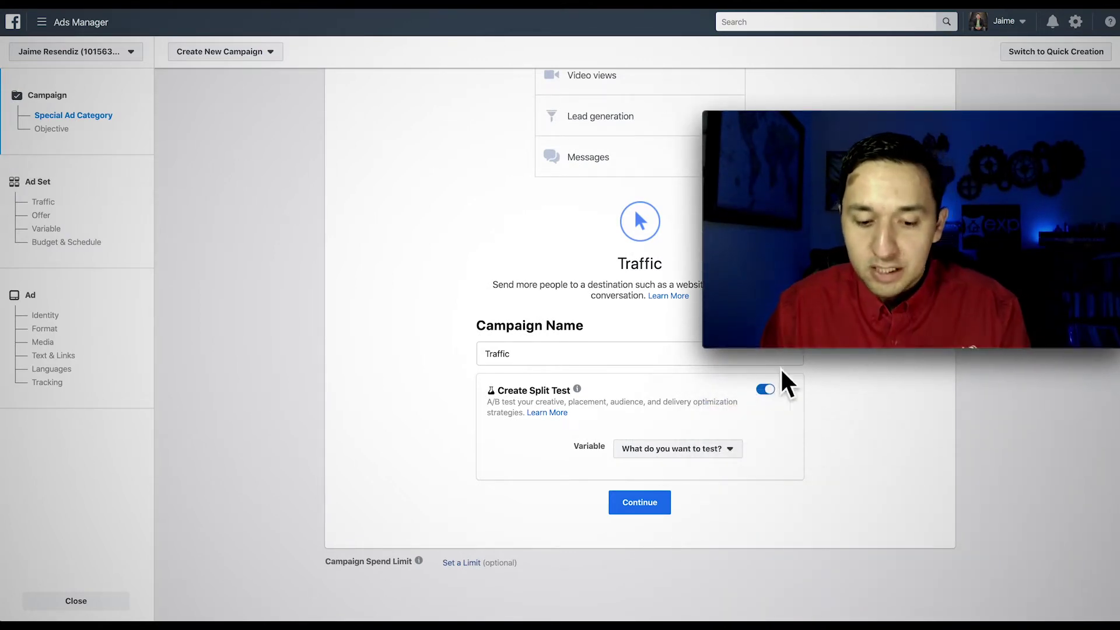
click(764, 392)
double_click(764, 390)
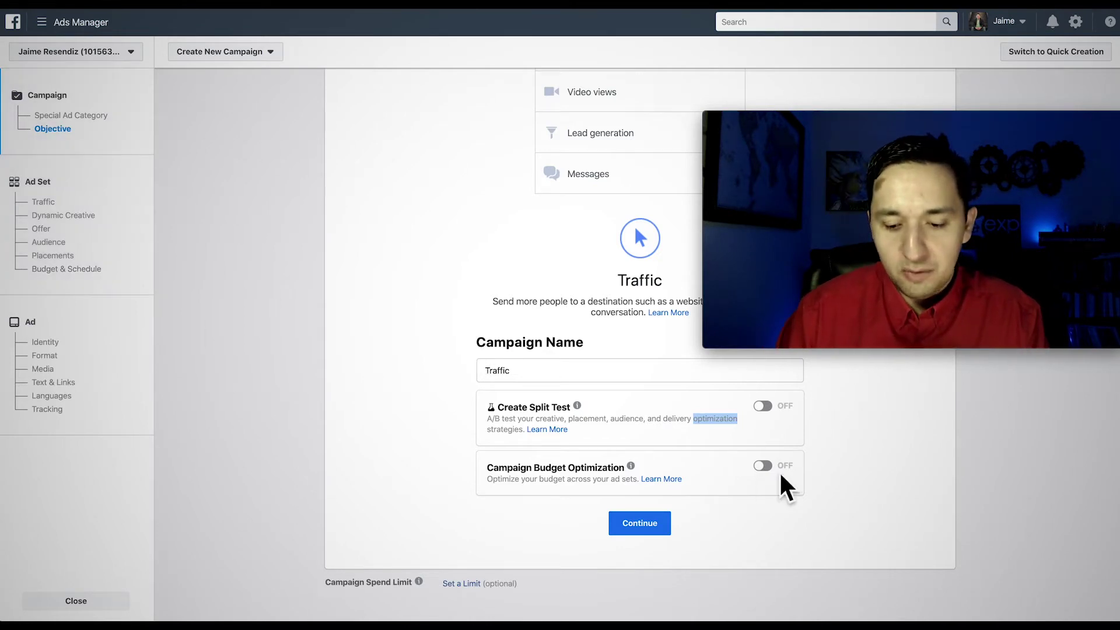
Turn on Campaign Budget Optimization, review its budget and bid strategy settings, and turn it back off.
click(763, 466)
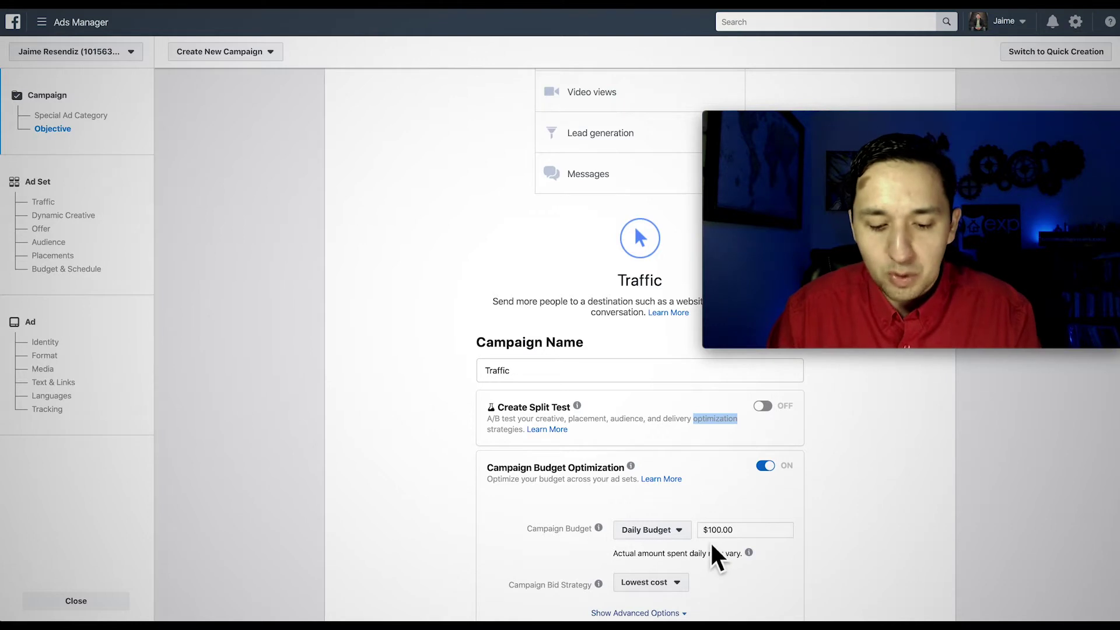
scroll(718, 551, down, 1)
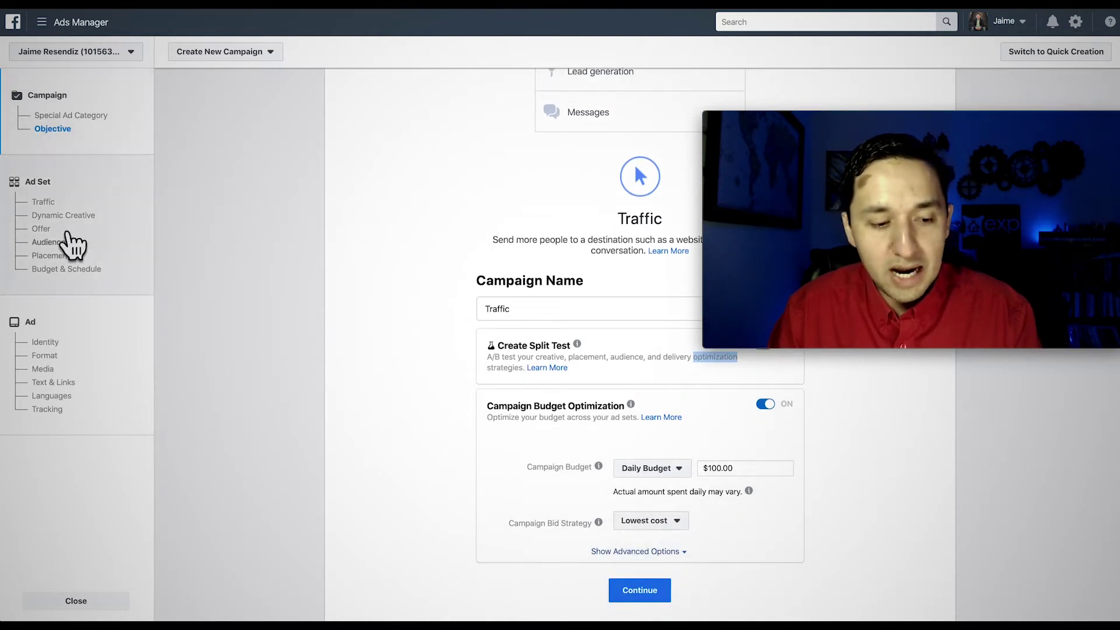
click(764, 406)
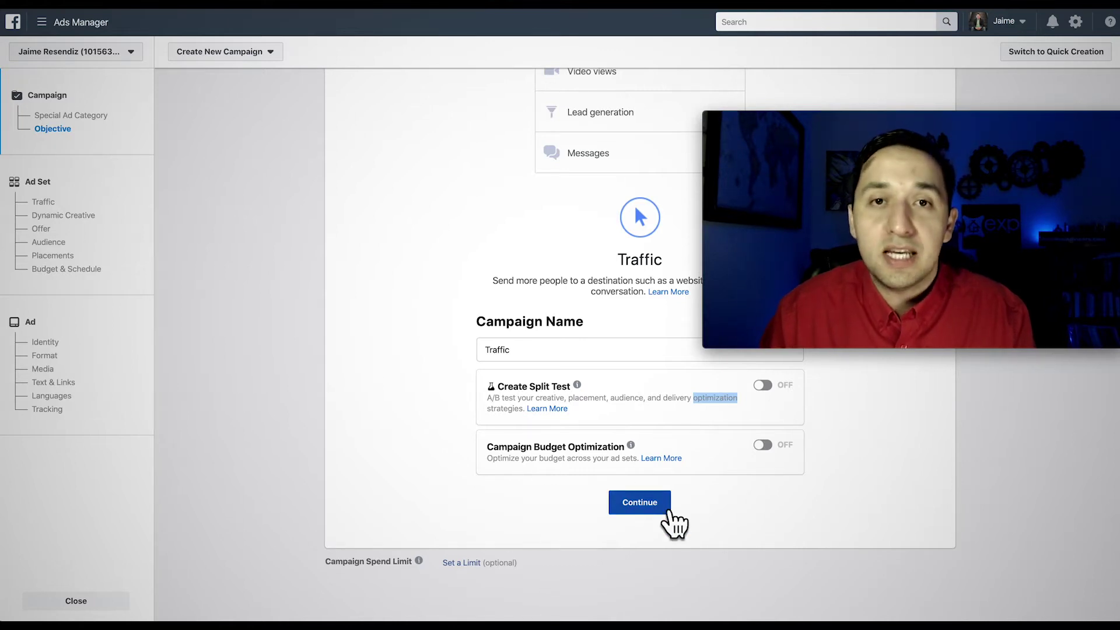
Continue to the ad set, look through its settings to the end, and return to the campaign objective.
click(646, 506)
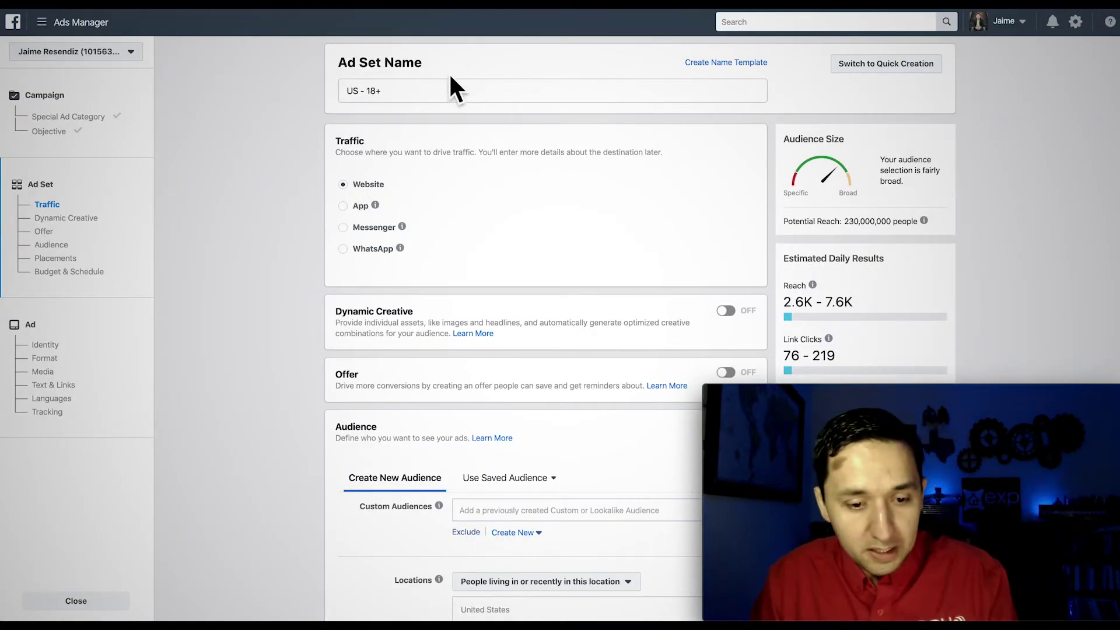
scroll(480, 120, down, 1)
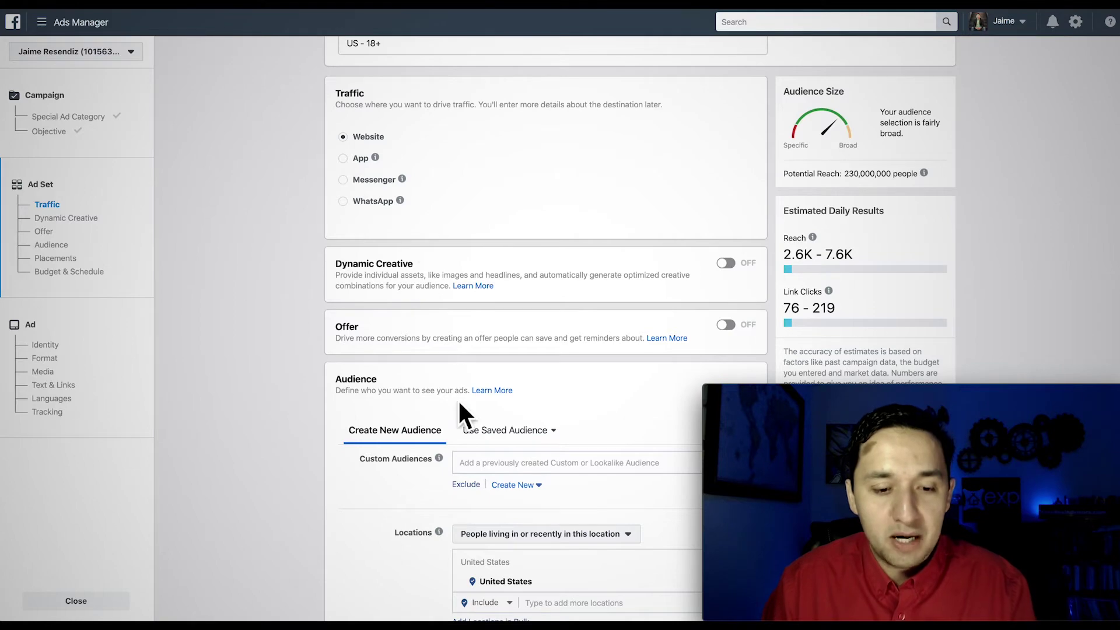
scroll(457, 344, down, 15)
scroll(368, 572, down, 3)
click(349, 601)
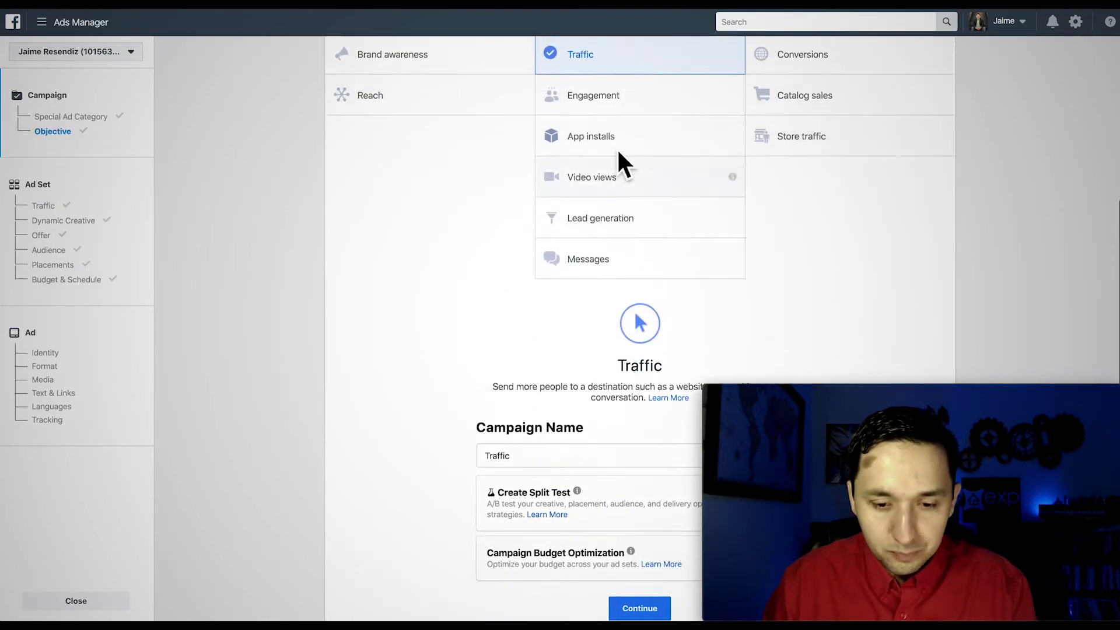
Review the marketing objectives and campaign options, and continue to the ad set with the Traffic objective.
scroll(617, 148, up, 3)
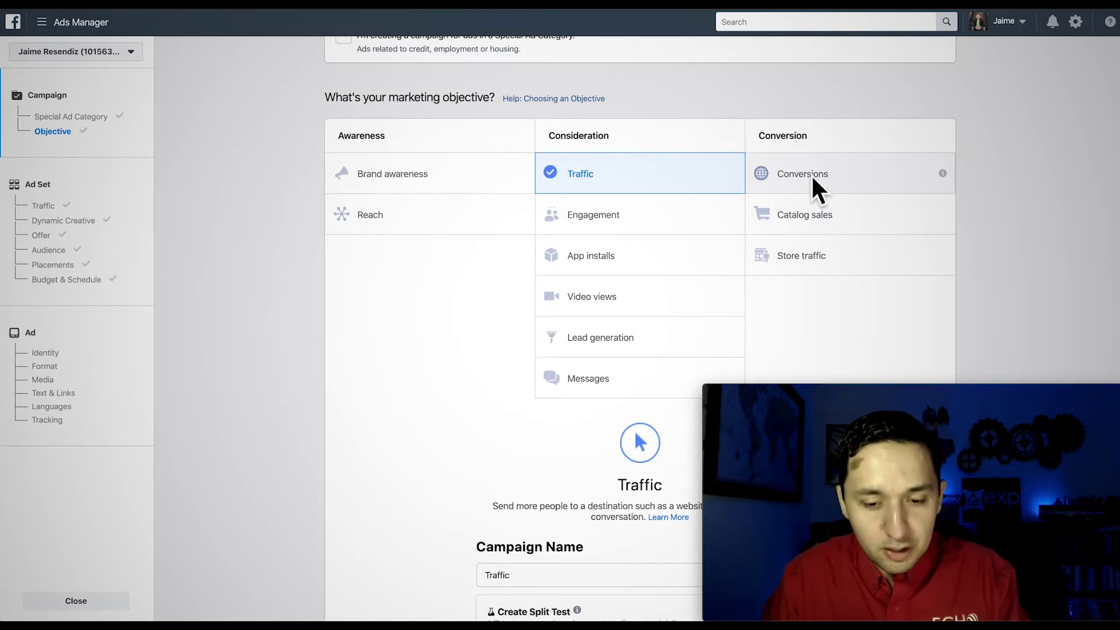
scroll(599, 278, down, 4)
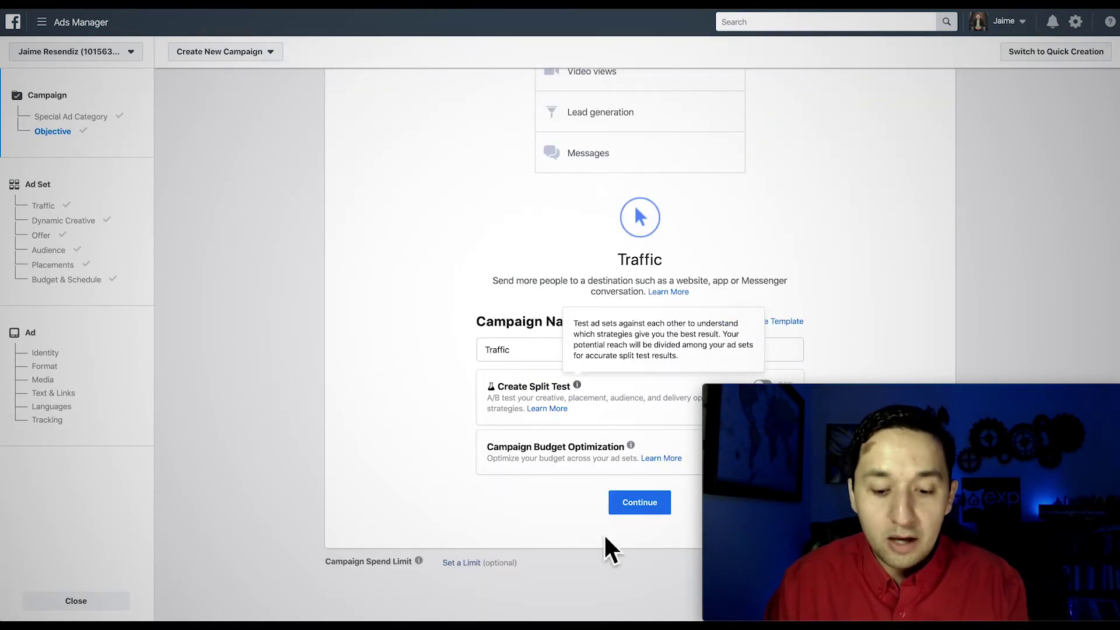
click(627, 499)
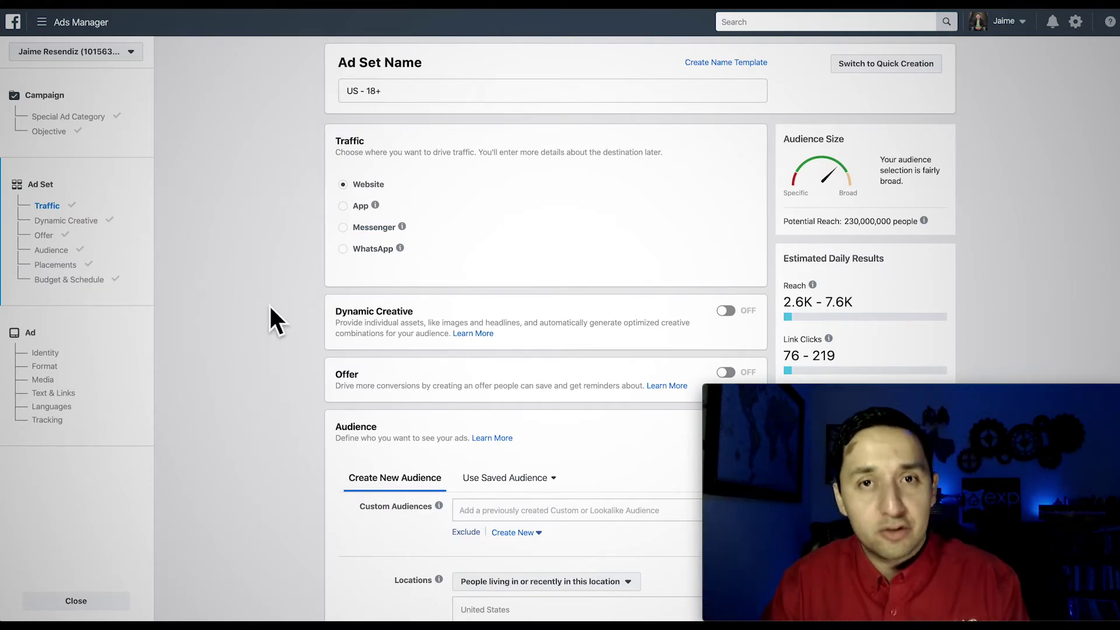
Examine the ad set's Dynamic Creative, Offer and Audience sections.
scroll(270, 307, down, 3)
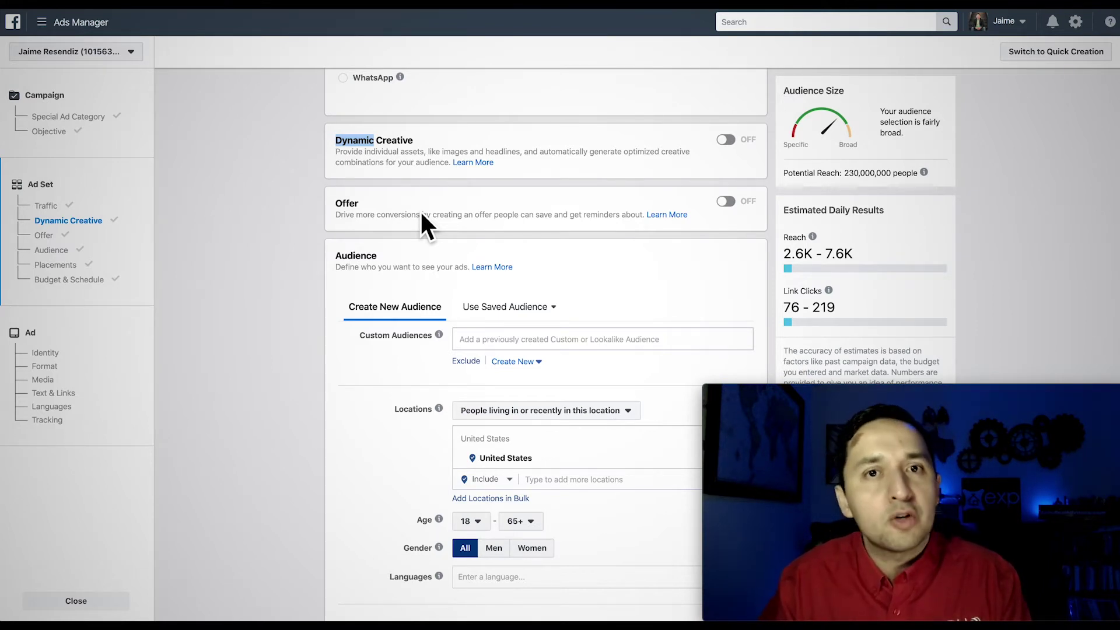
scroll(421, 225, down, 2)
scroll(421, 224, up, 1)
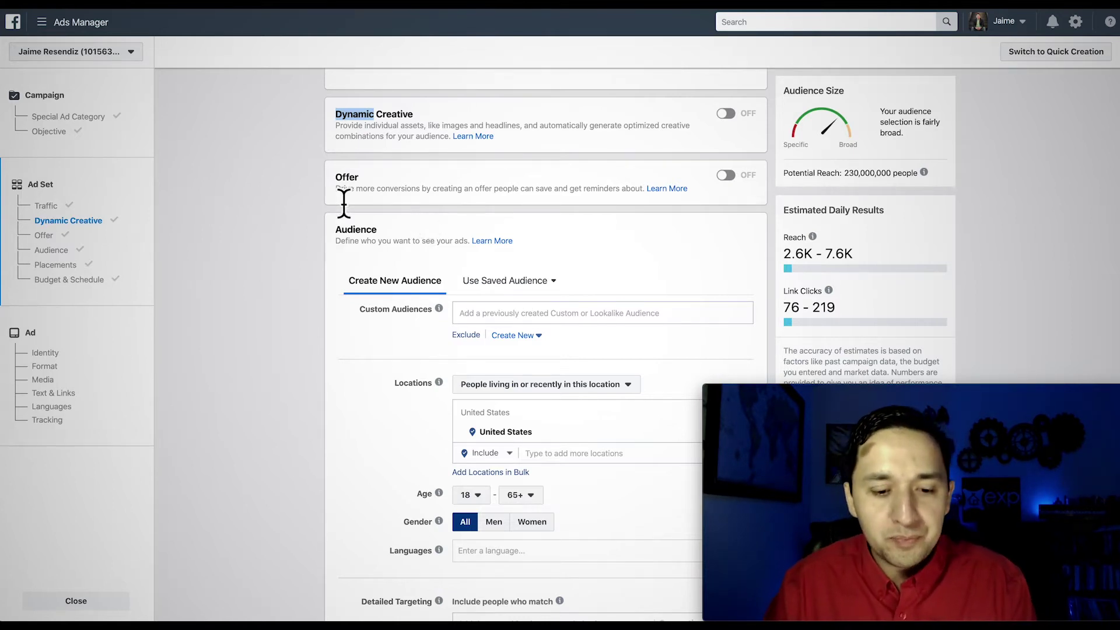
double_click(346, 177)
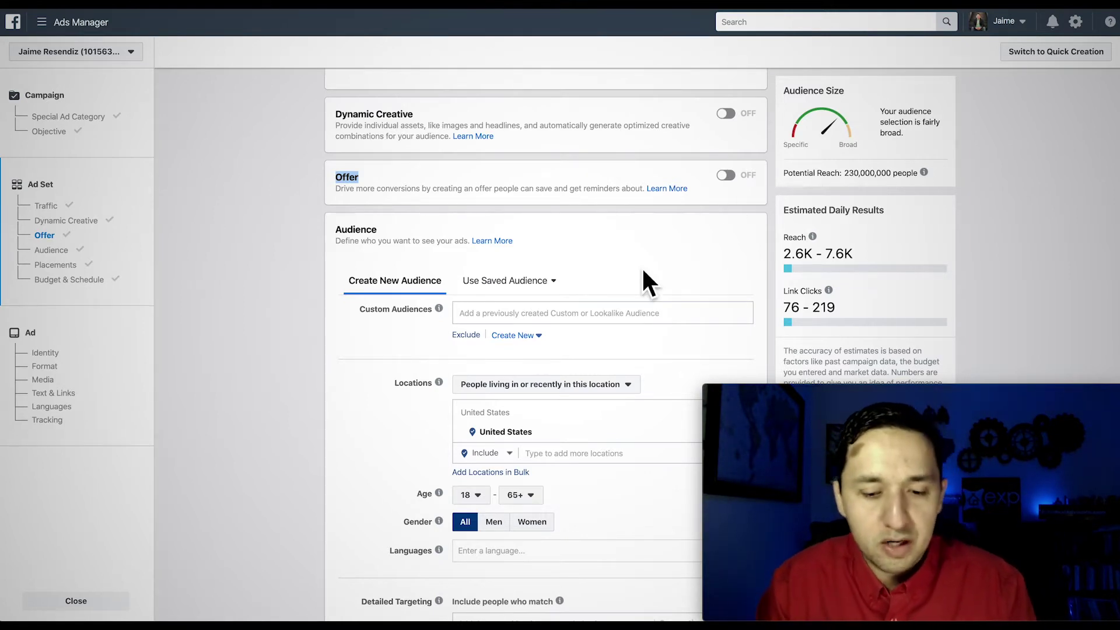
Set the audience's location type to People living in this location.
scroll(643, 274, down, 1)
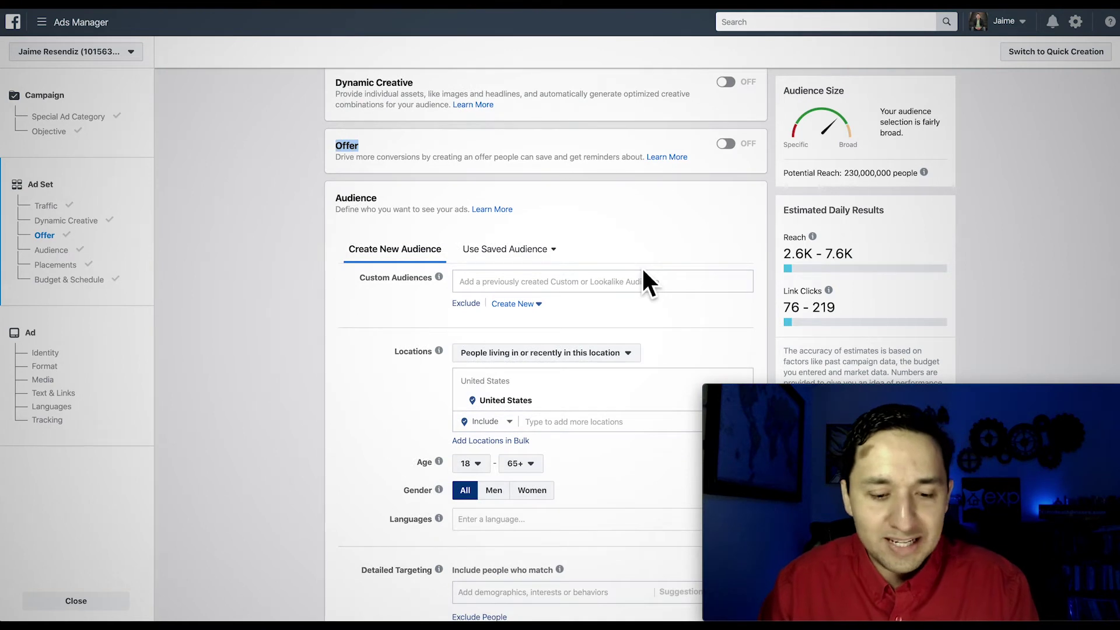
scroll(643, 274, down, 2)
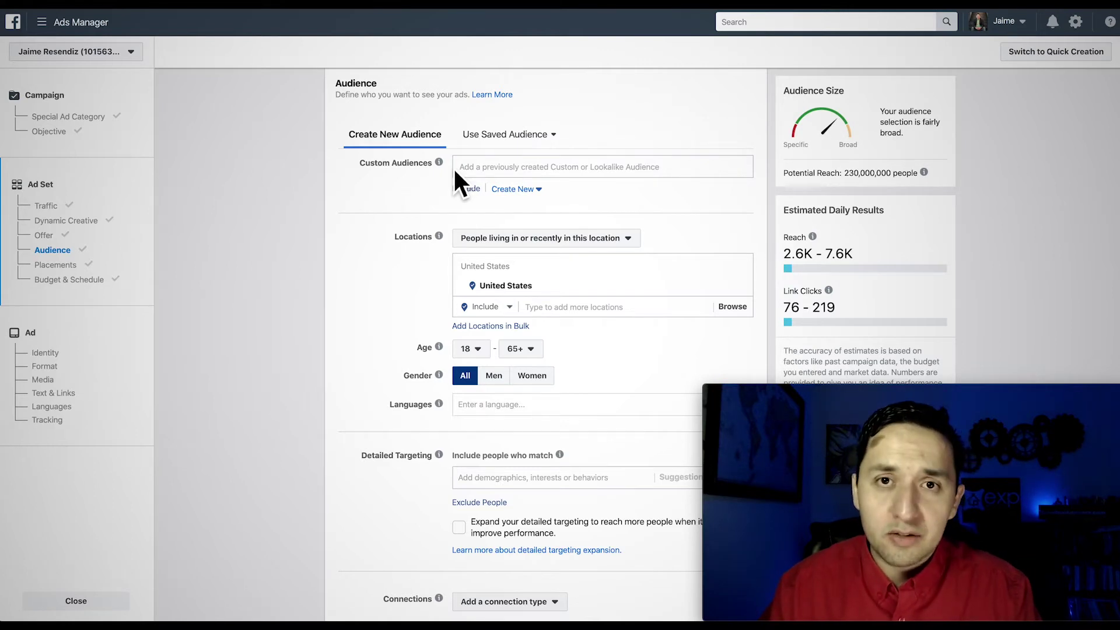
scroll(455, 175, down, 1)
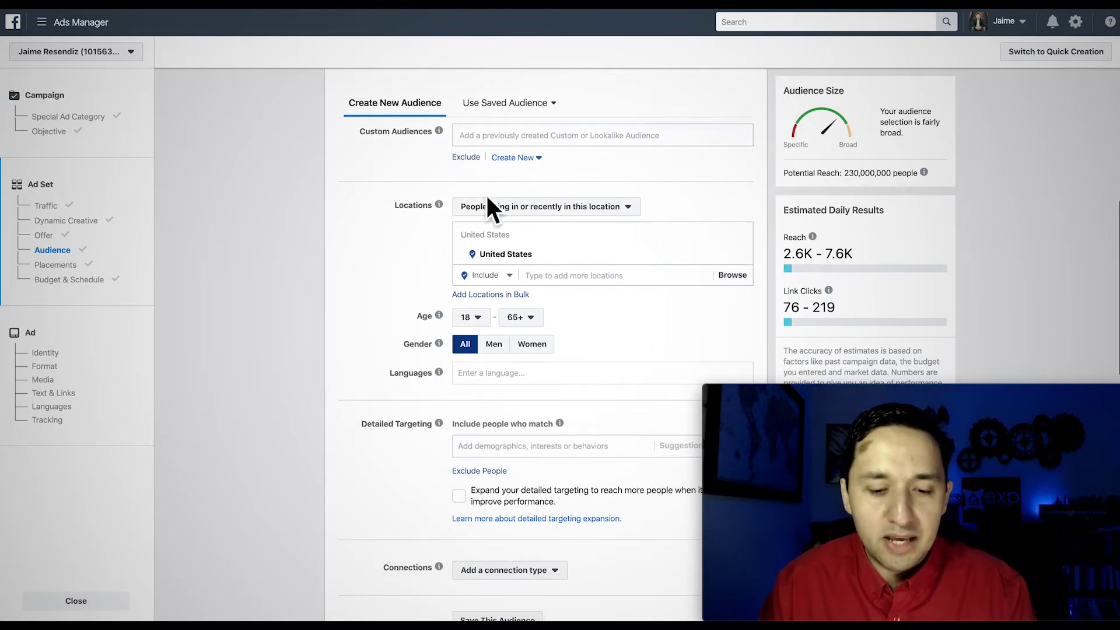
click(491, 207)
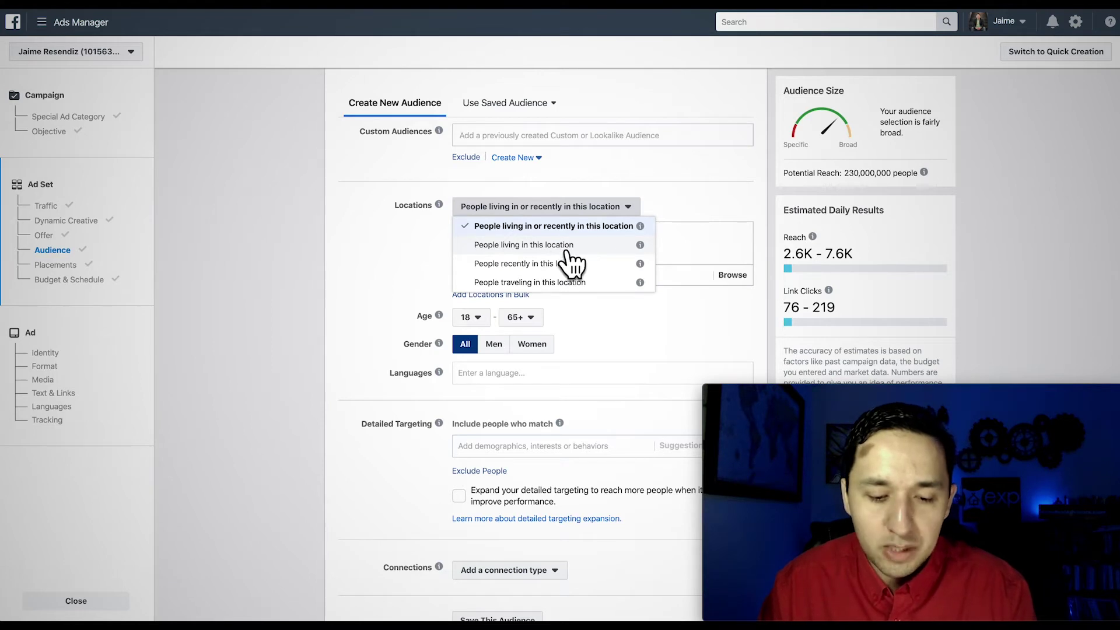
click(547, 244)
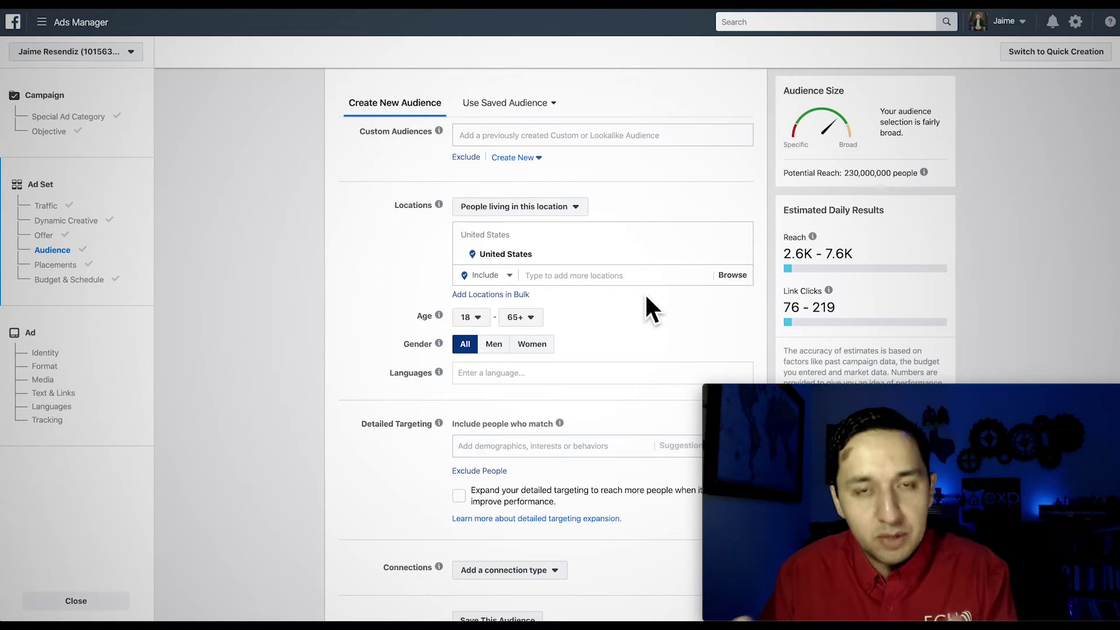
Change the audience location to the state of Texas, United States.
scroll(645, 296, down, 1)
scroll(646, 296, down, 1)
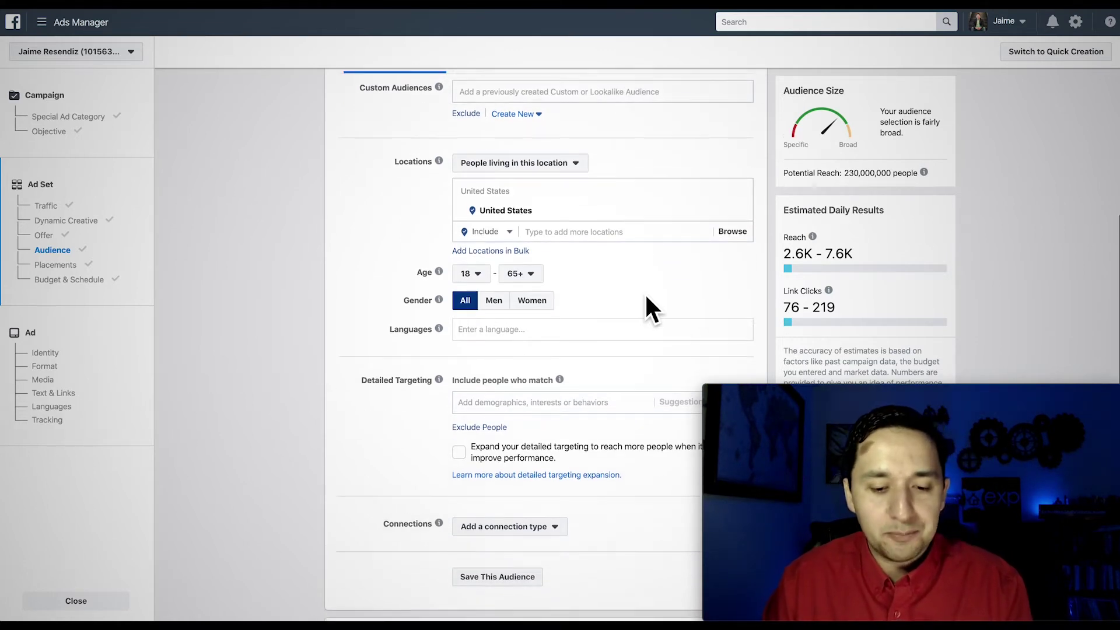
scroll(646, 296, down, 1)
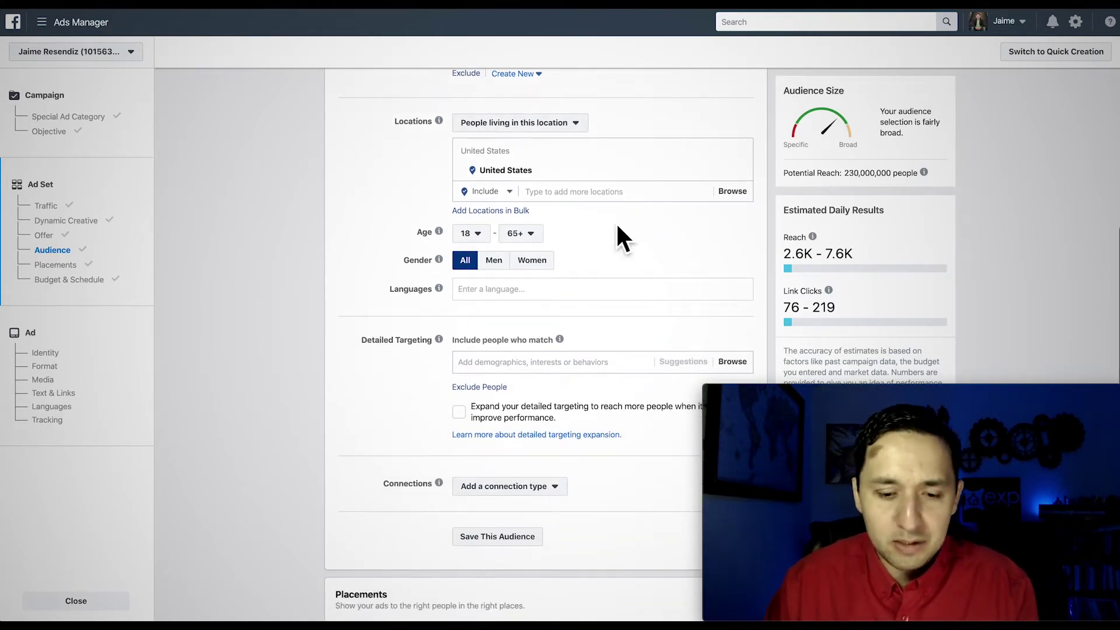
click(596, 192)
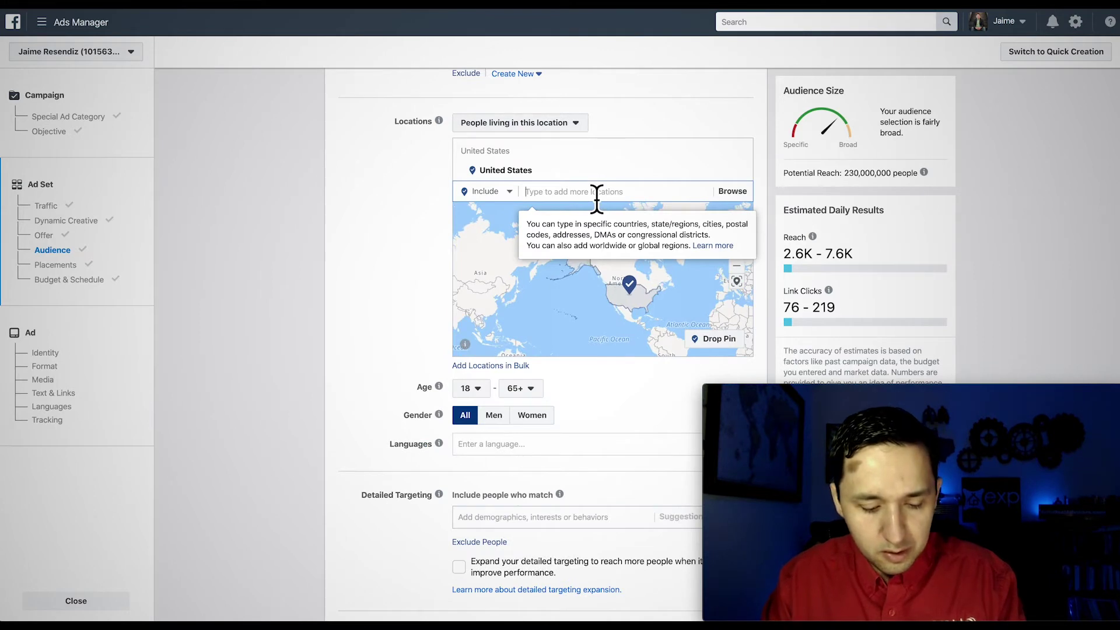
text(texas)
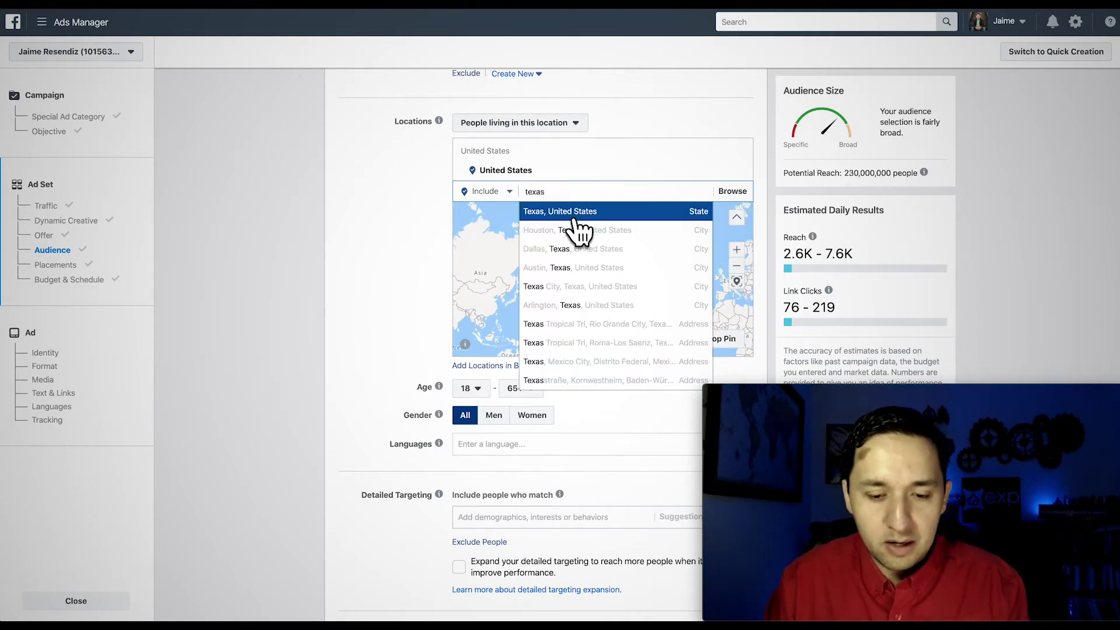
click(575, 215)
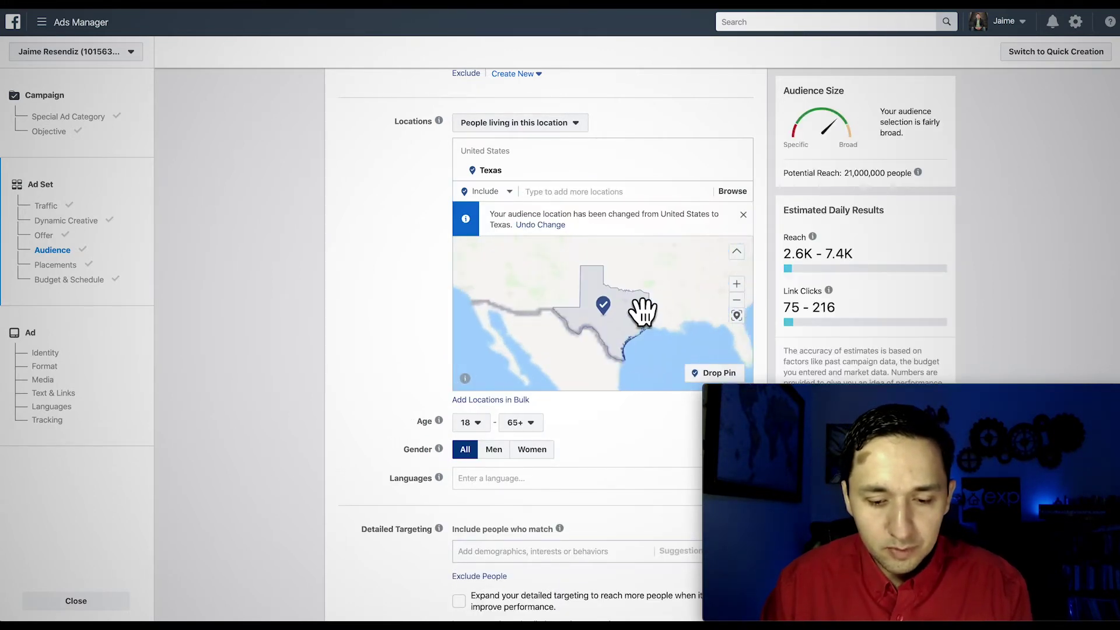
Set the audience's maximum age to 52.
scroll(381, 387, down, 3)
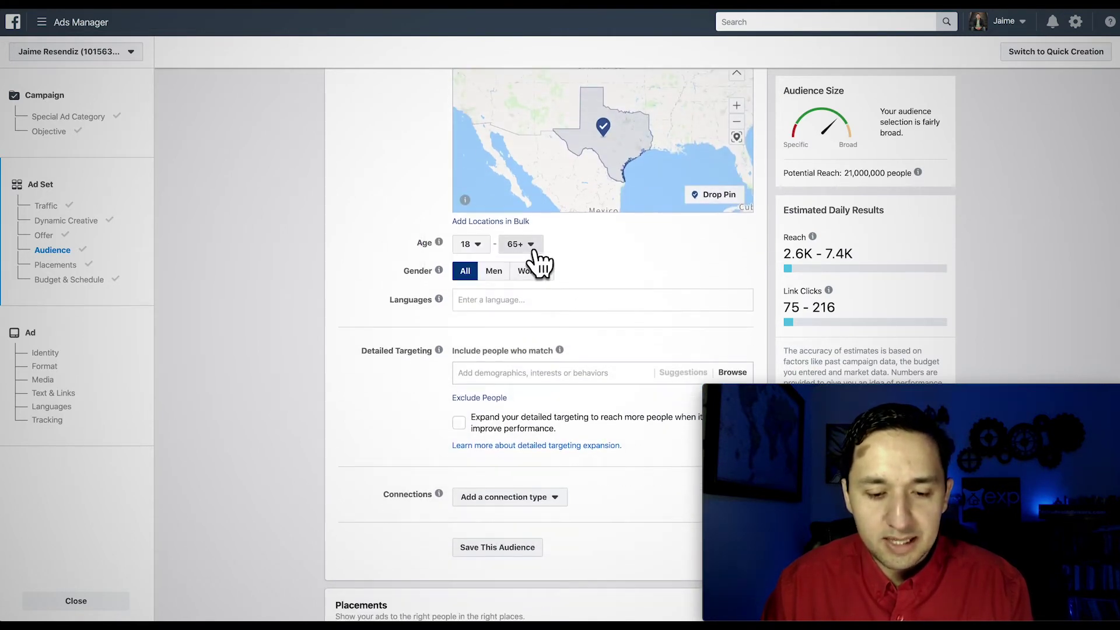
click(525, 246)
scroll(533, 358, up, 3)
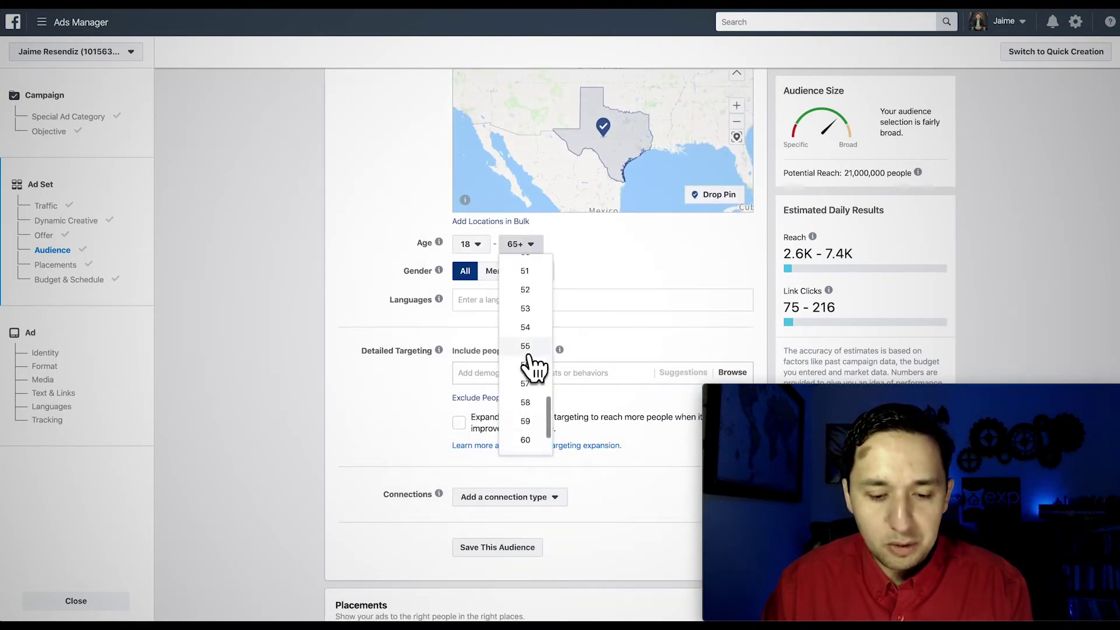
click(532, 291)
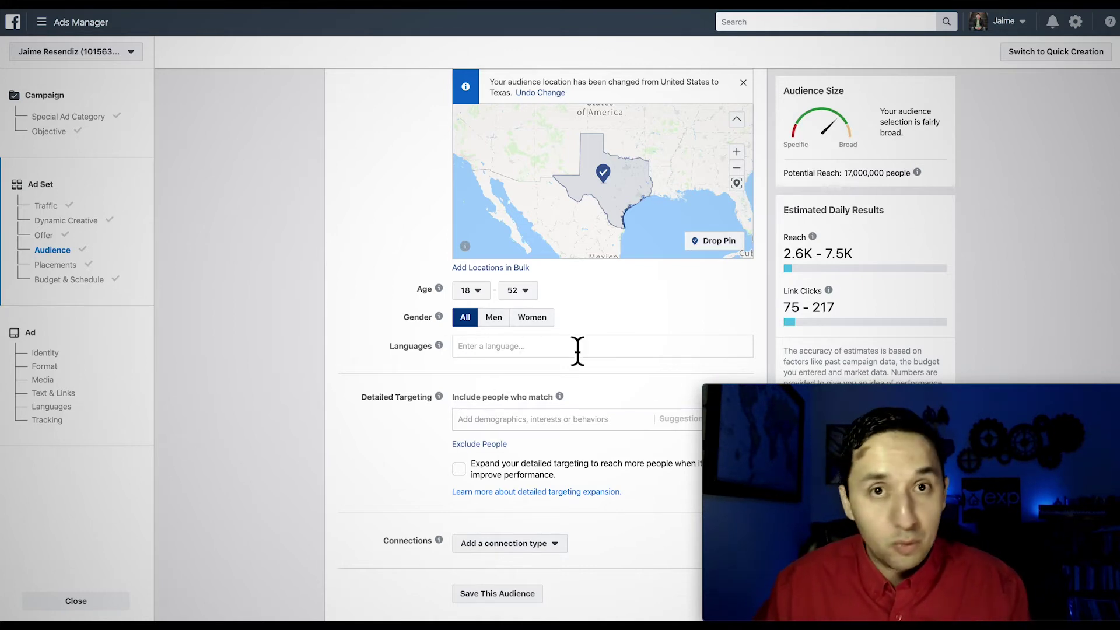
Examine the audience's Gender and Languages settings.
scroll(580, 344, down, 2)
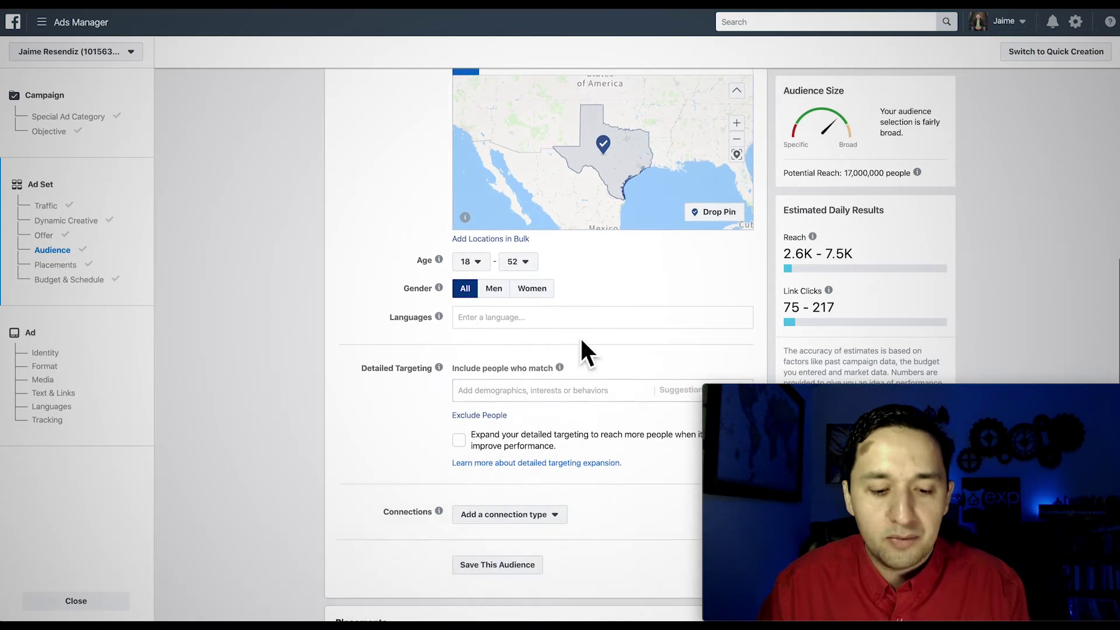
scroll(559, 350, down, 1)
mouse_move(560, 344)
click(482, 295)
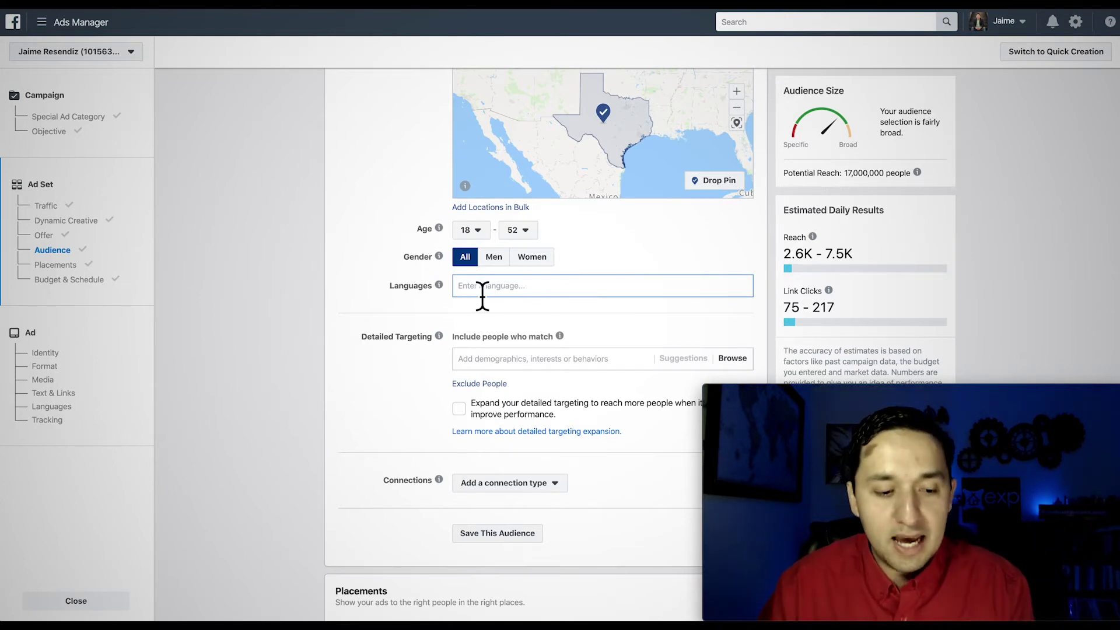
Search the detailed targeting options for "employers" and look through the suggested interests.
scroll(481, 295, down, 2)
scroll(481, 288, down, 2)
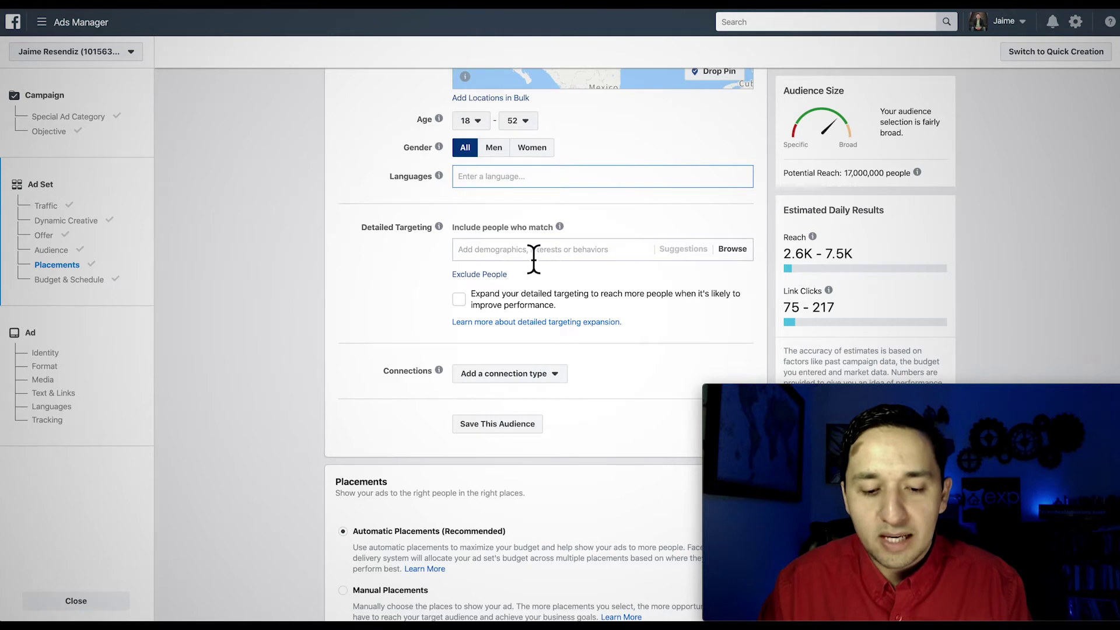
click(499, 262)
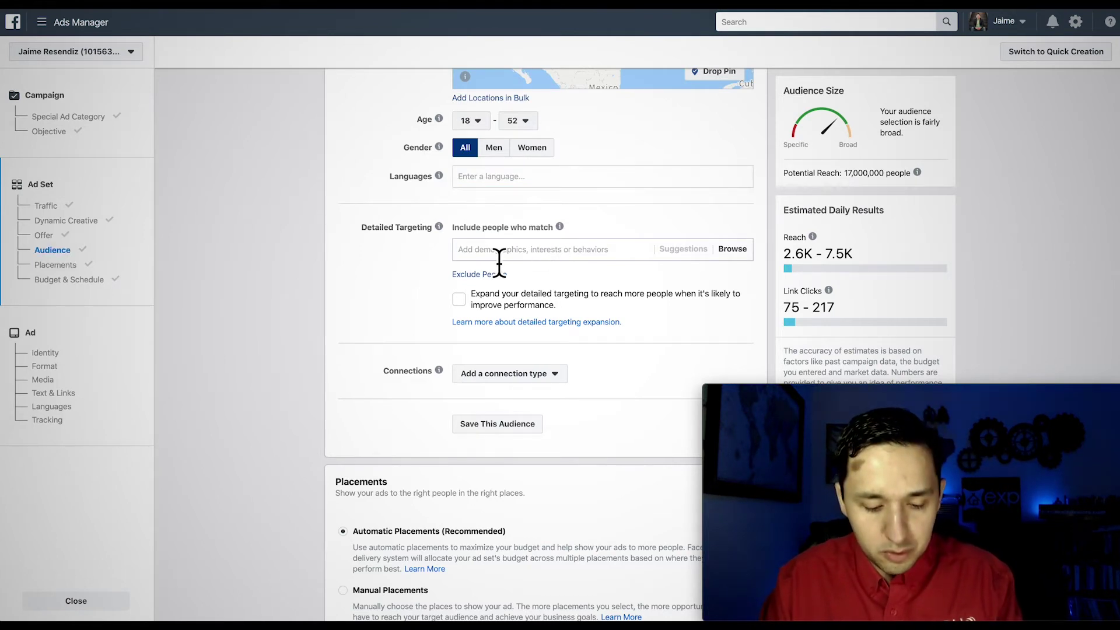
text(e)
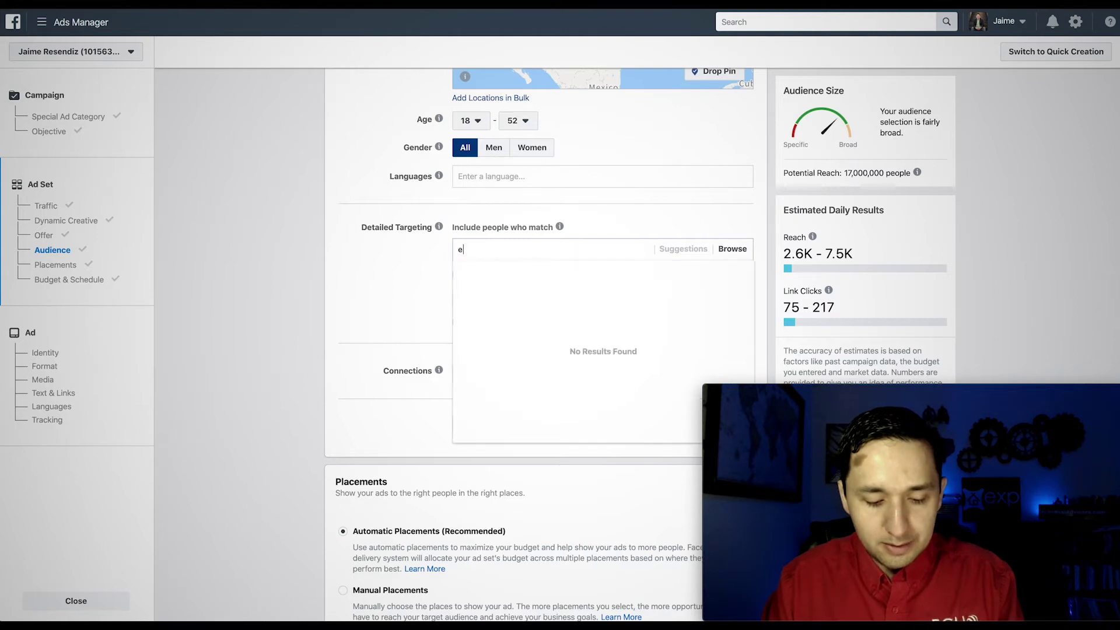
text(mployers)
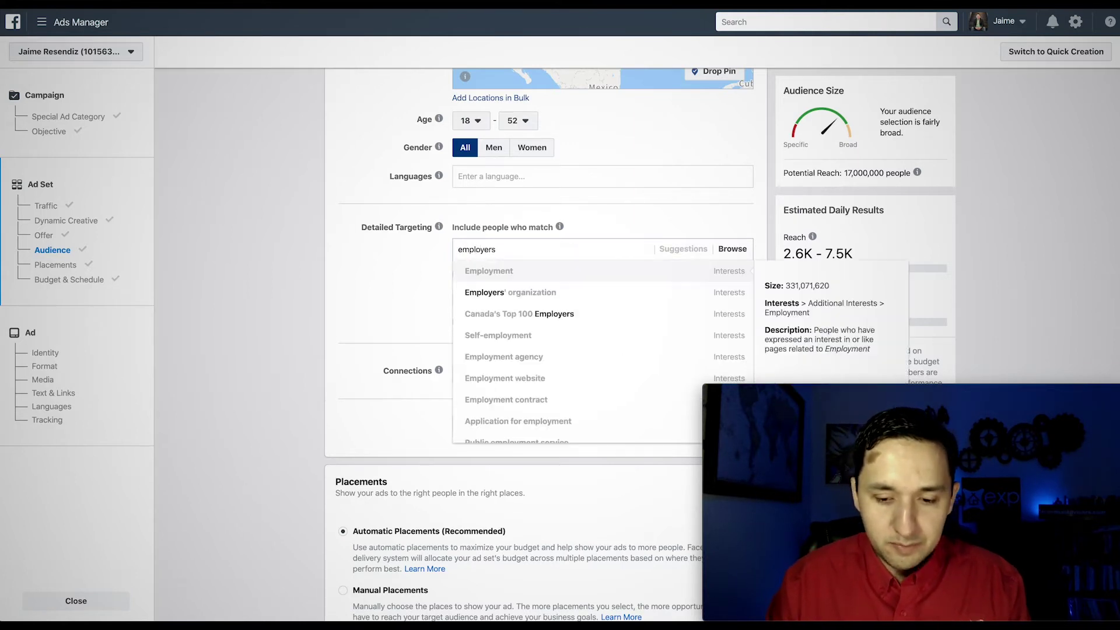
scroll(595, 315, down, 5)
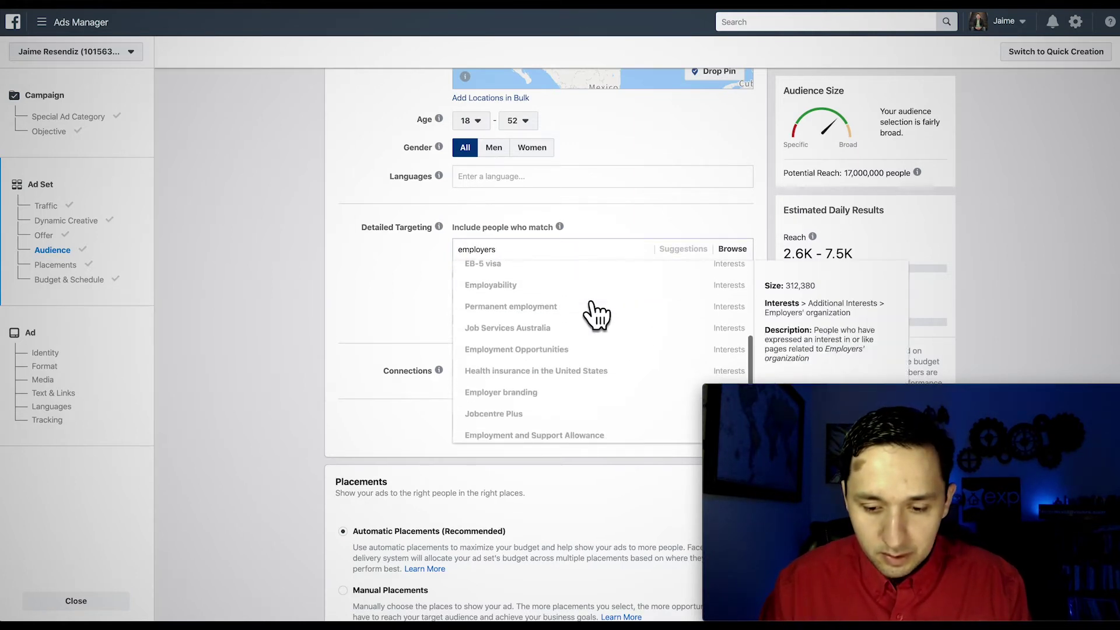
Browse the education levels under the Education demographics and add College grad to the detailed targeting.
click(731, 250)
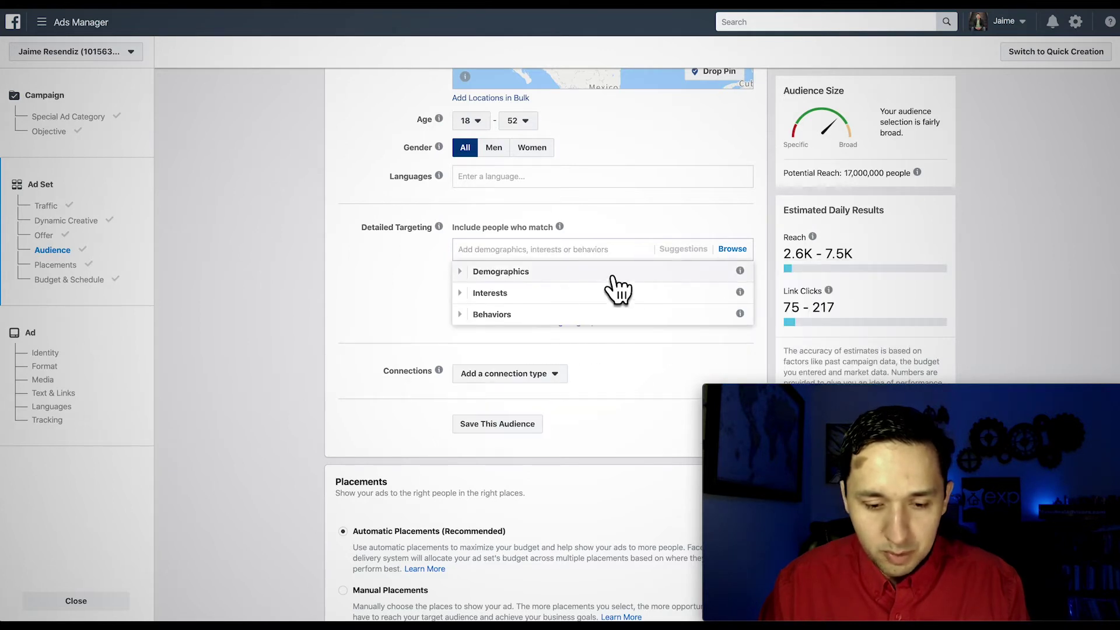
click(467, 272)
click(517, 293)
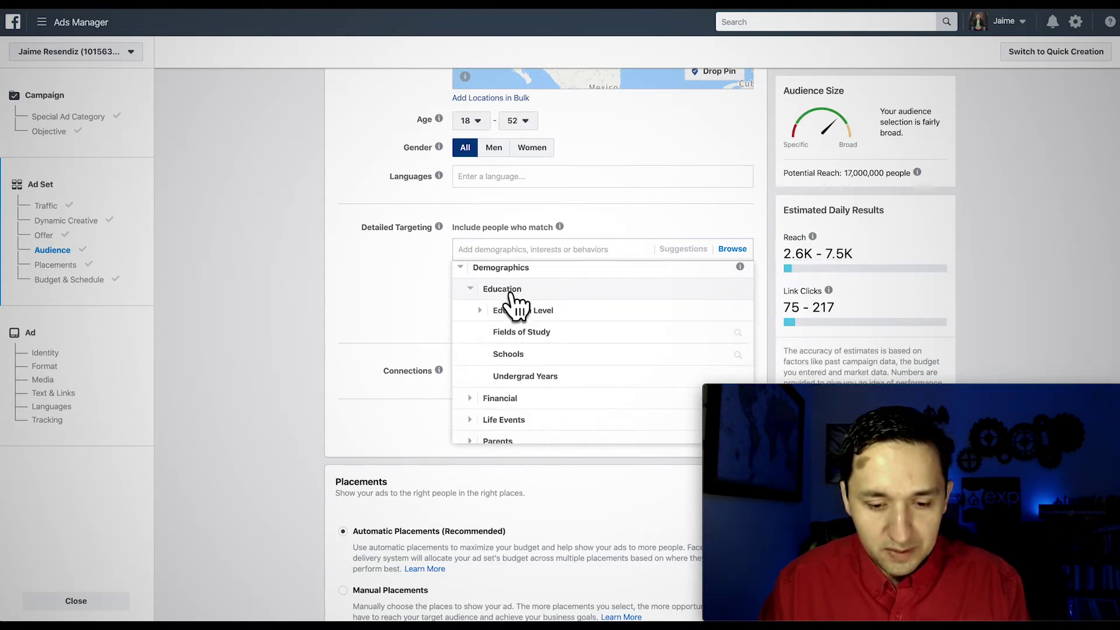
click(536, 294)
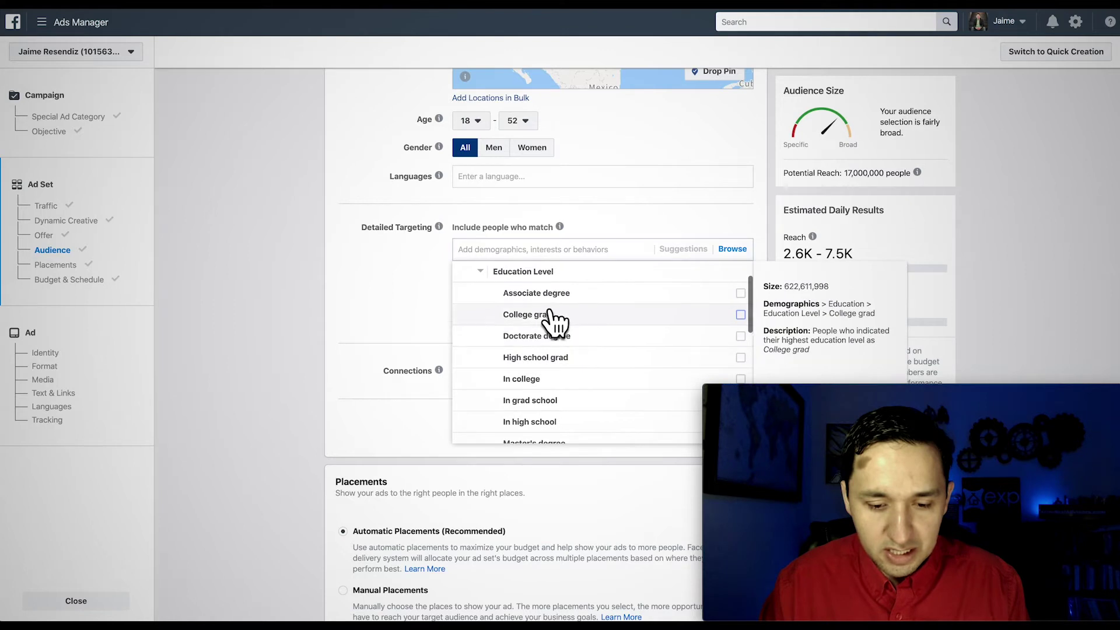
click(540, 313)
click(407, 280)
Review the available connection types for Pages, apps and events without adding one.
mouse_move(503, 274)
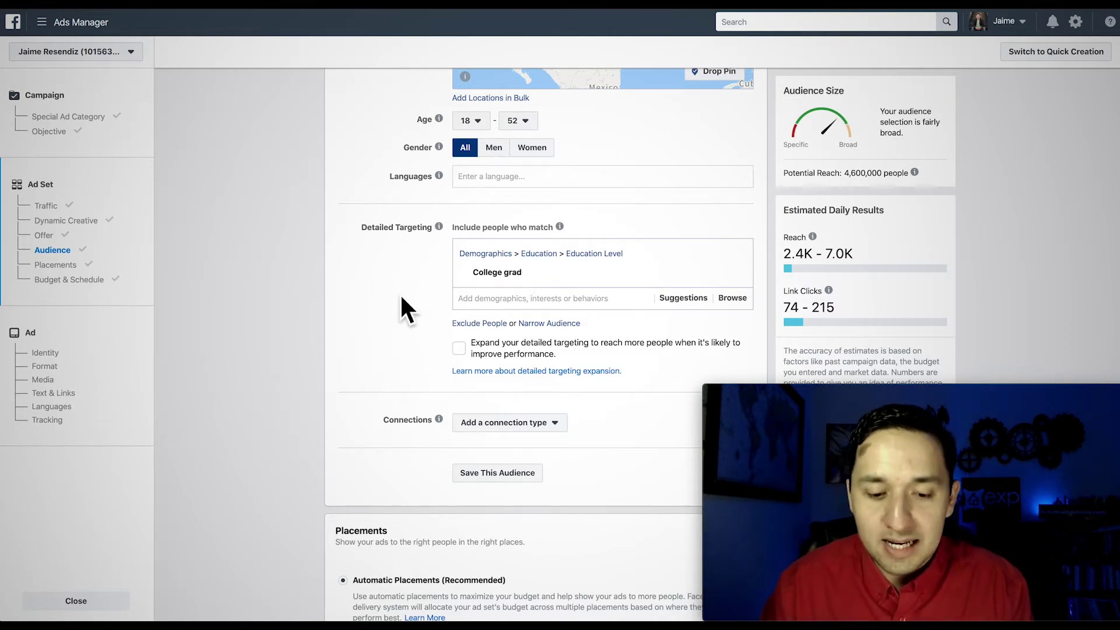
scroll(401, 298, down, 1)
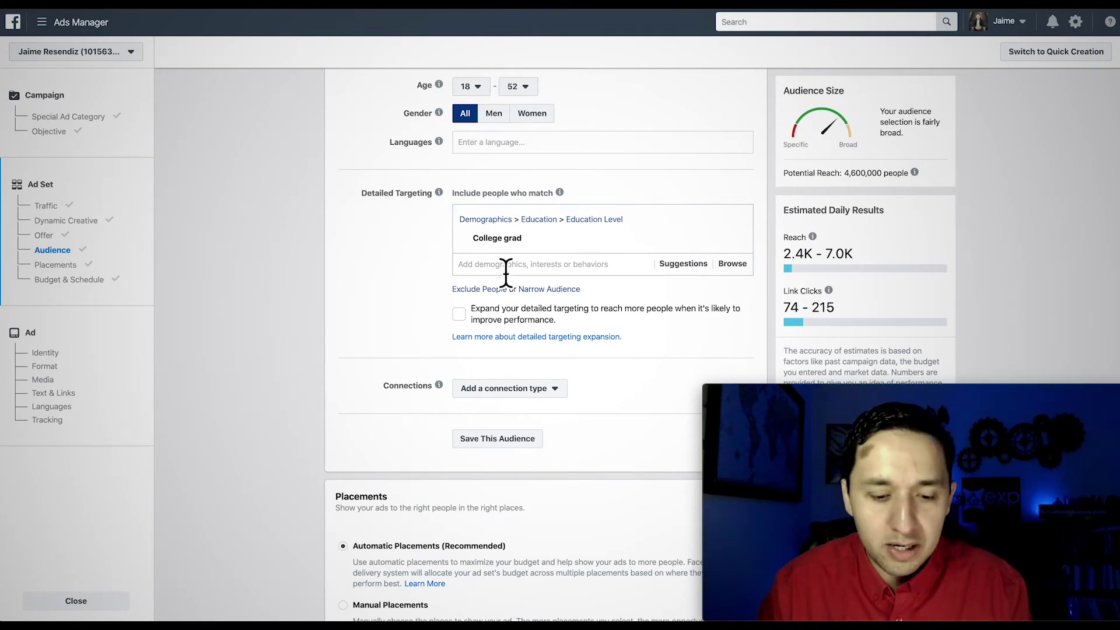
scroll(505, 273, down, 3)
click(534, 228)
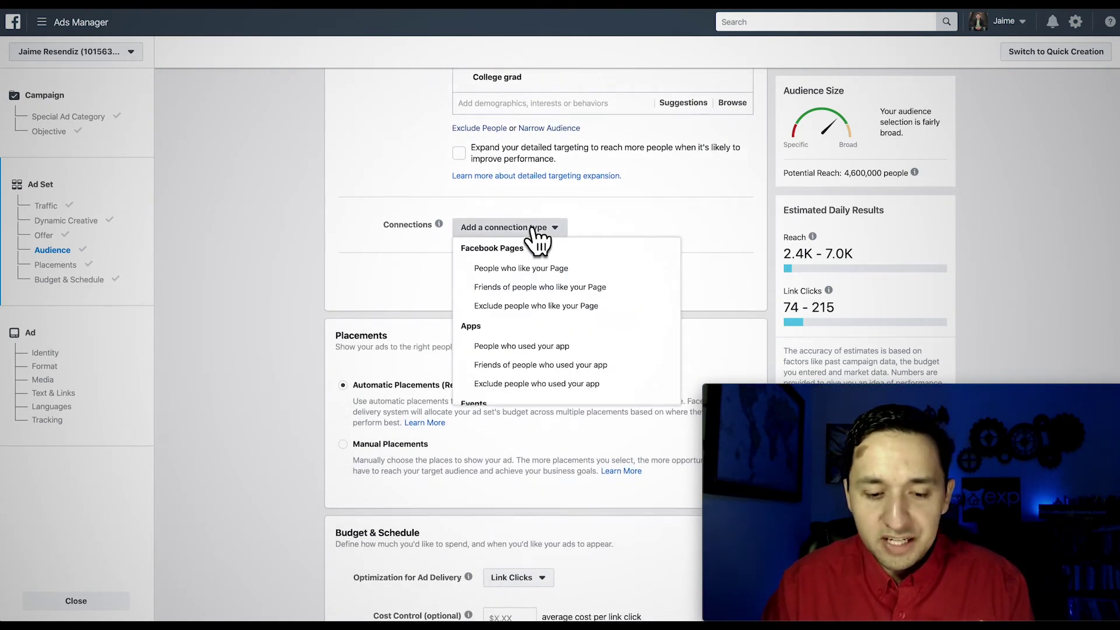
scroll(537, 236, down, 1)
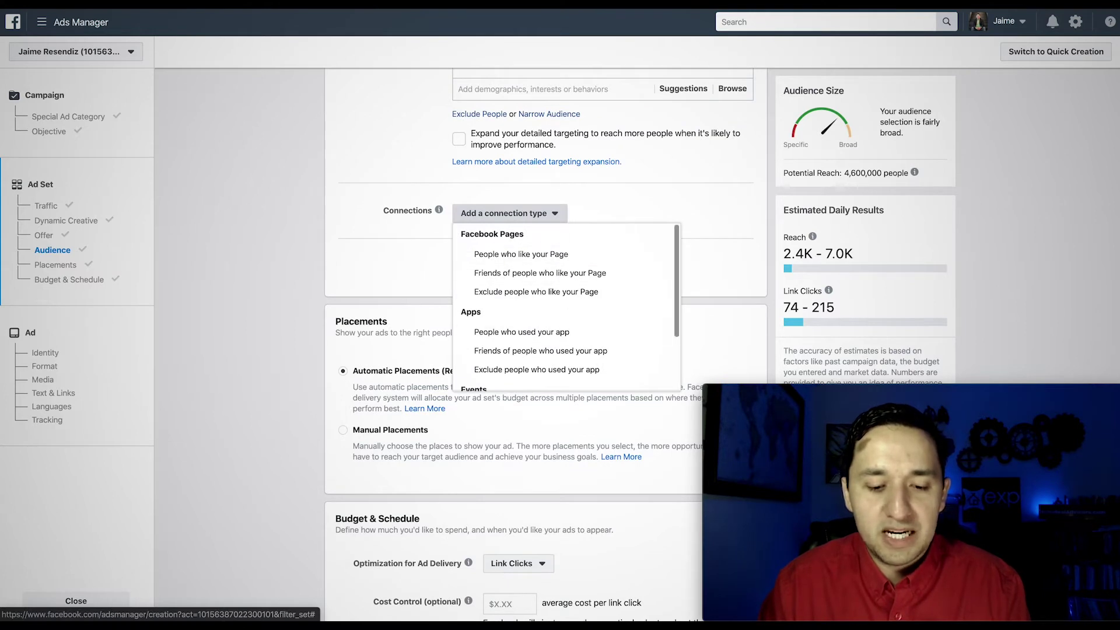
scroll(542, 338, down, 1)
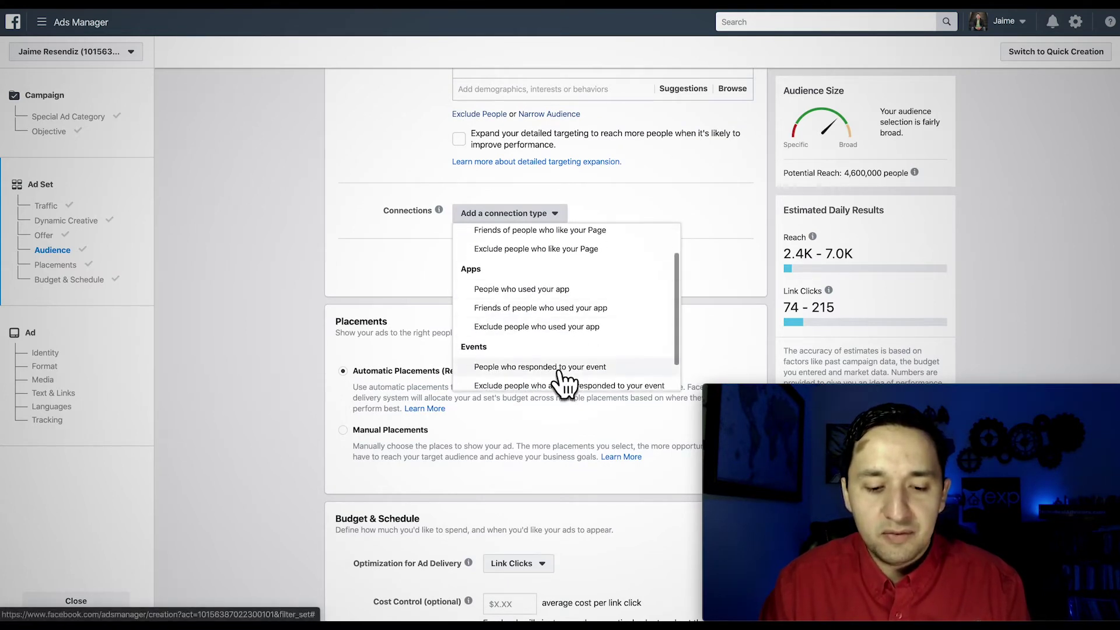
click(401, 283)
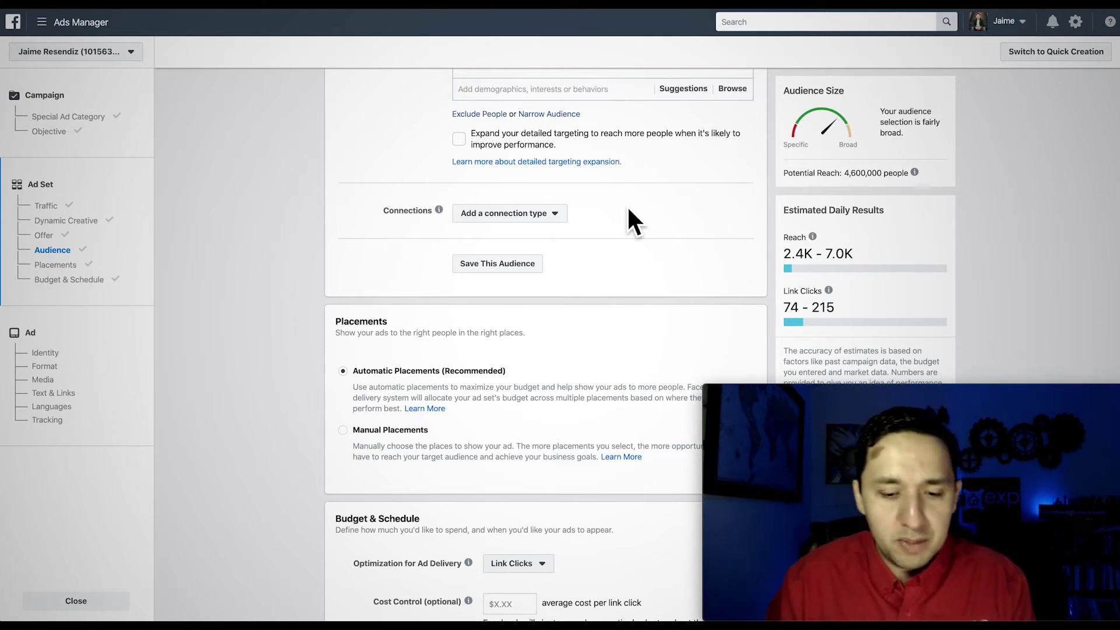
Look back over the audience settings, from the option to save the audience up to its location.
scroll(629, 210, down, 2)
scroll(551, 276, up, 2)
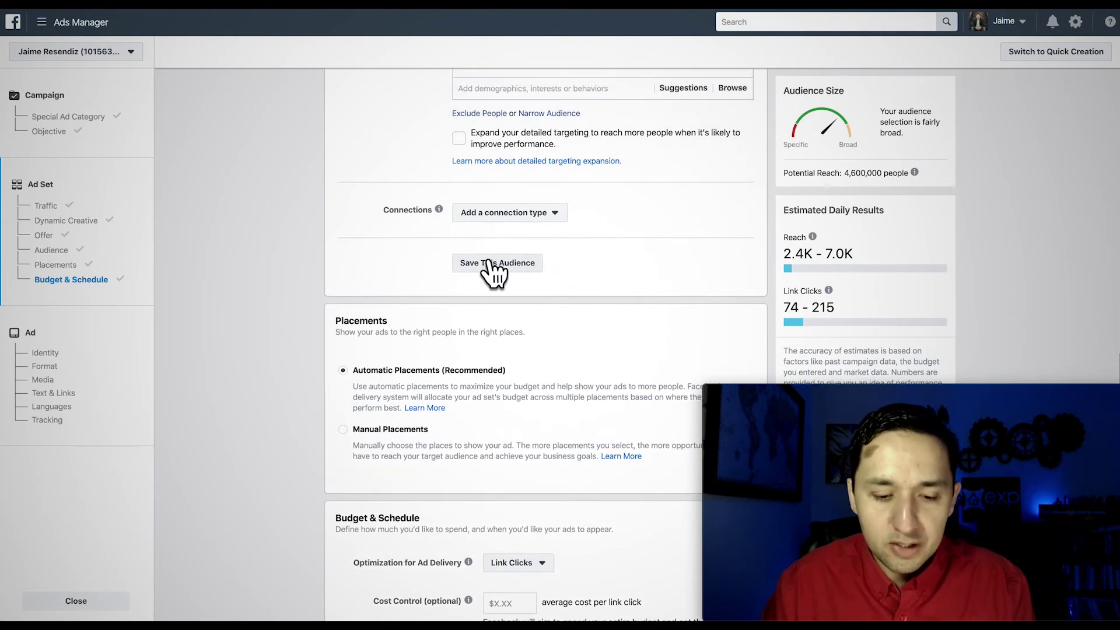
scroll(575, 303, up, 5)
scroll(575, 302, up, 1)
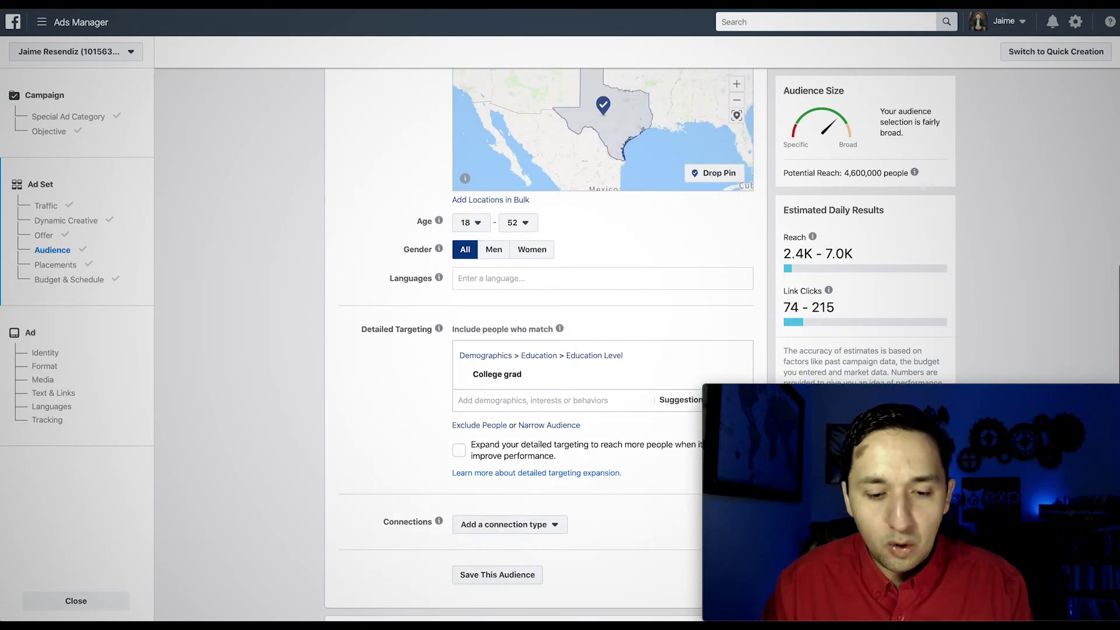
scroll(449, 451, down, 3)
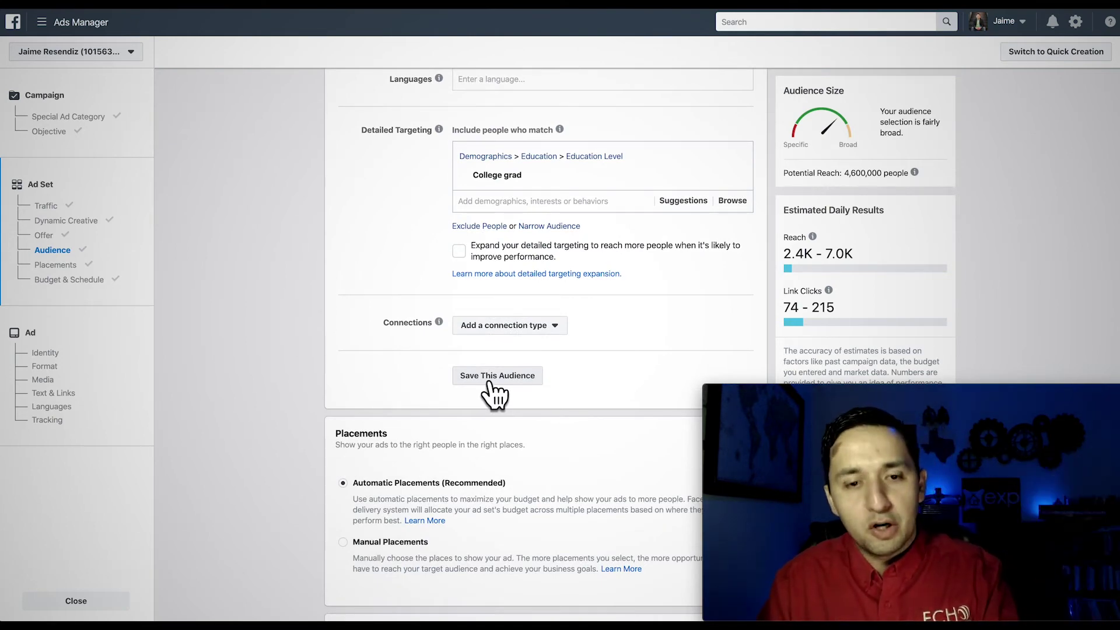
scroll(607, 169, up, 5)
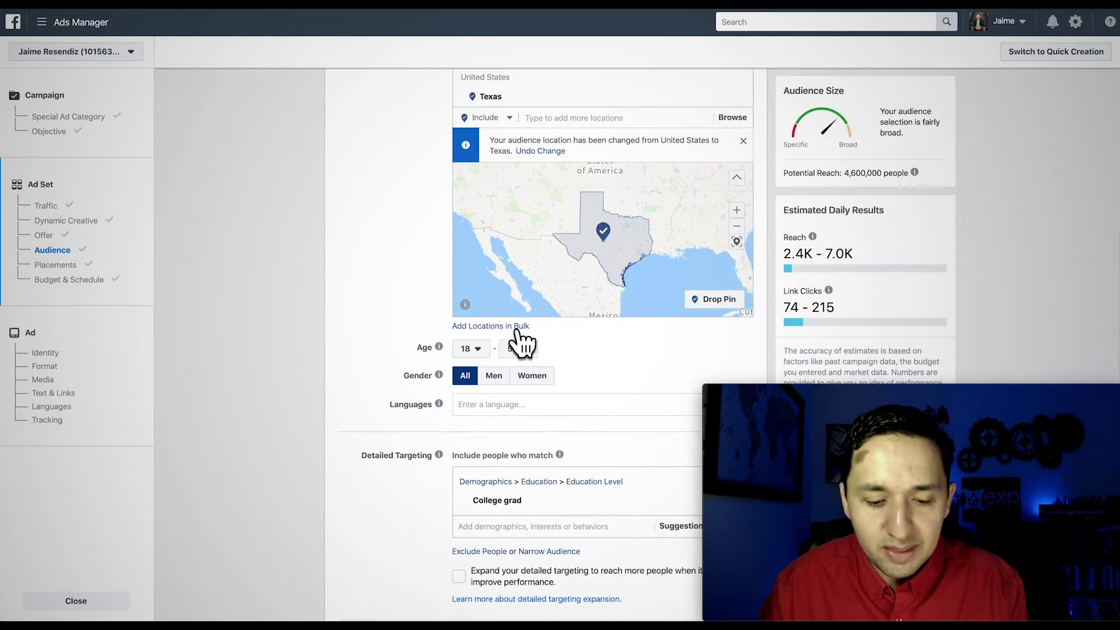
Narrow the detailed targeting to people who must also match Parents with adult children (18-26 years), found by searching for "children".
scroll(463, 250, down, 2)
scroll(384, 419, down, 6)
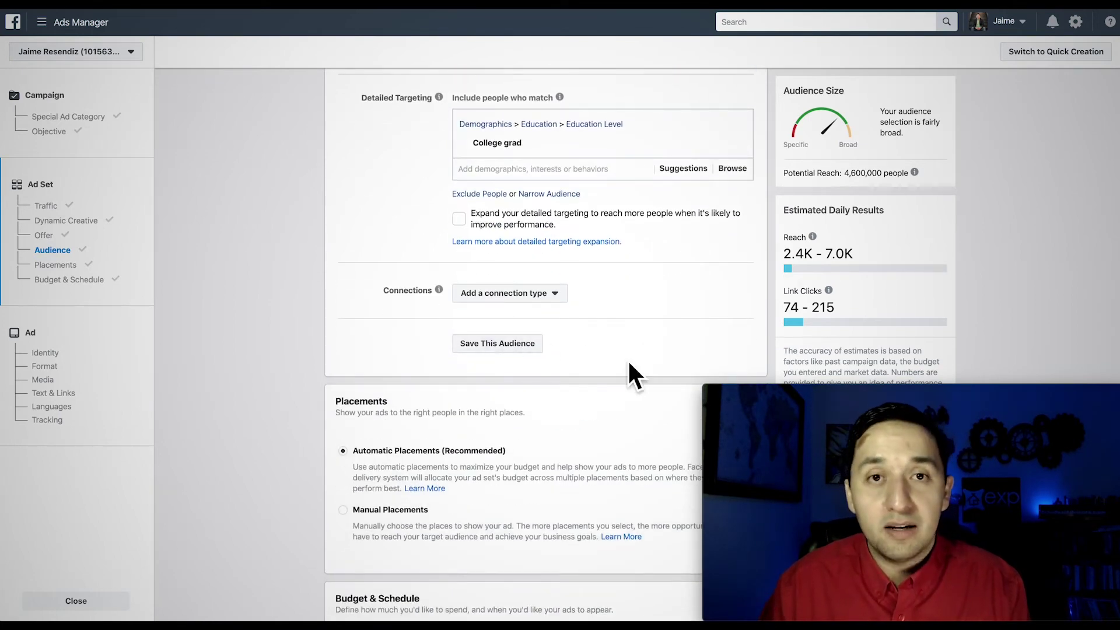
click(551, 194)
click(501, 222)
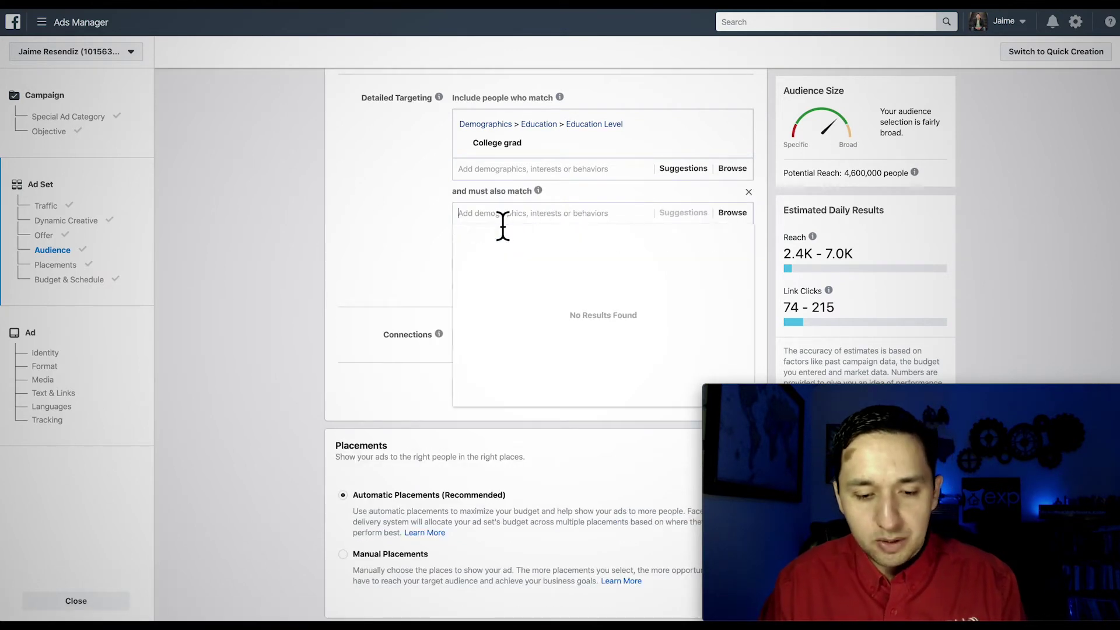
text(children)
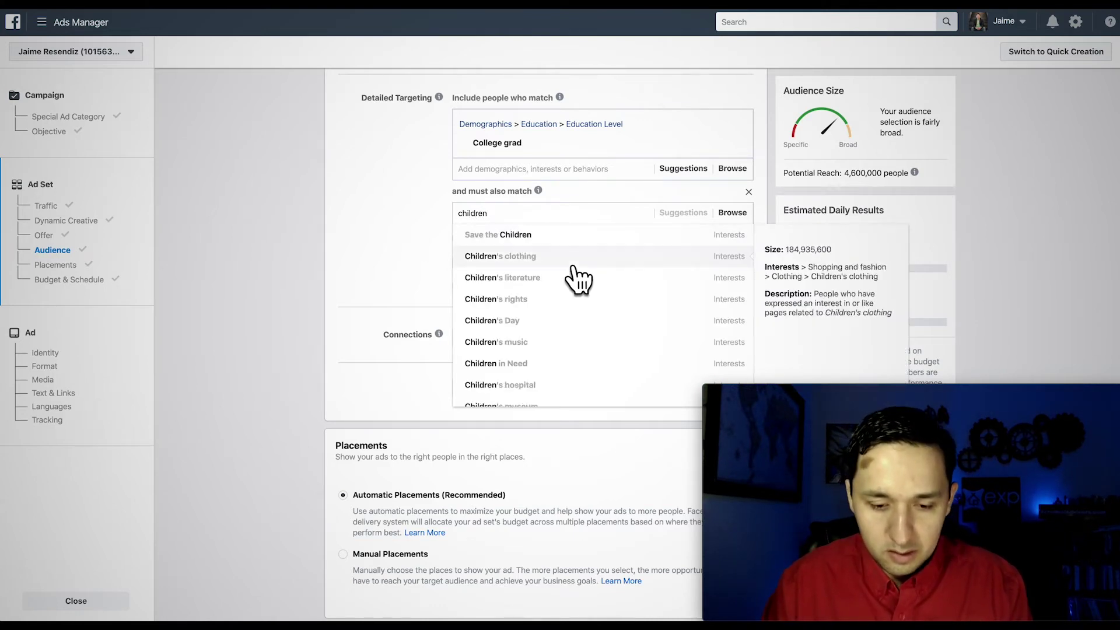
scroll(570, 275, down, 5)
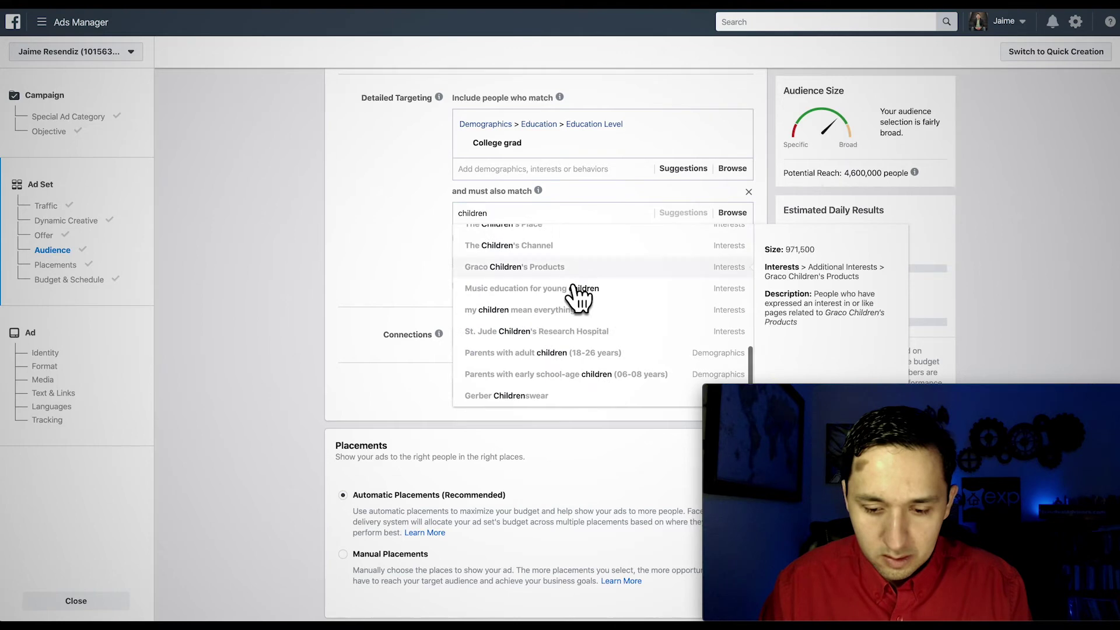
click(567, 356)
click(418, 256)
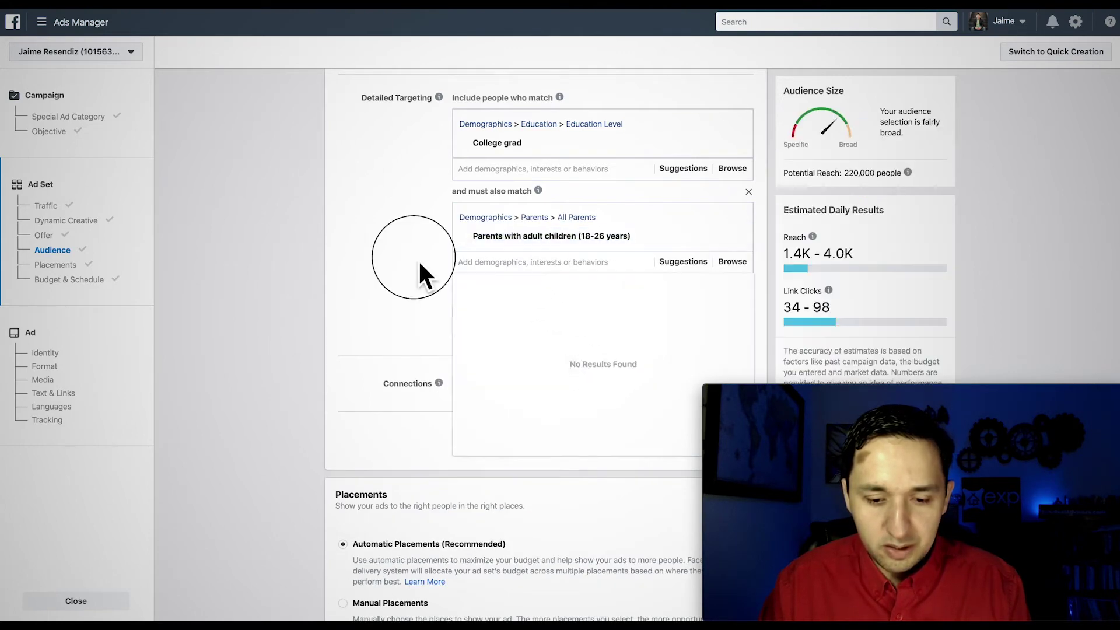
Search the exclusions for "parents with" and exclude Close friends of people with birthdays in a month from the audience.
click(467, 287)
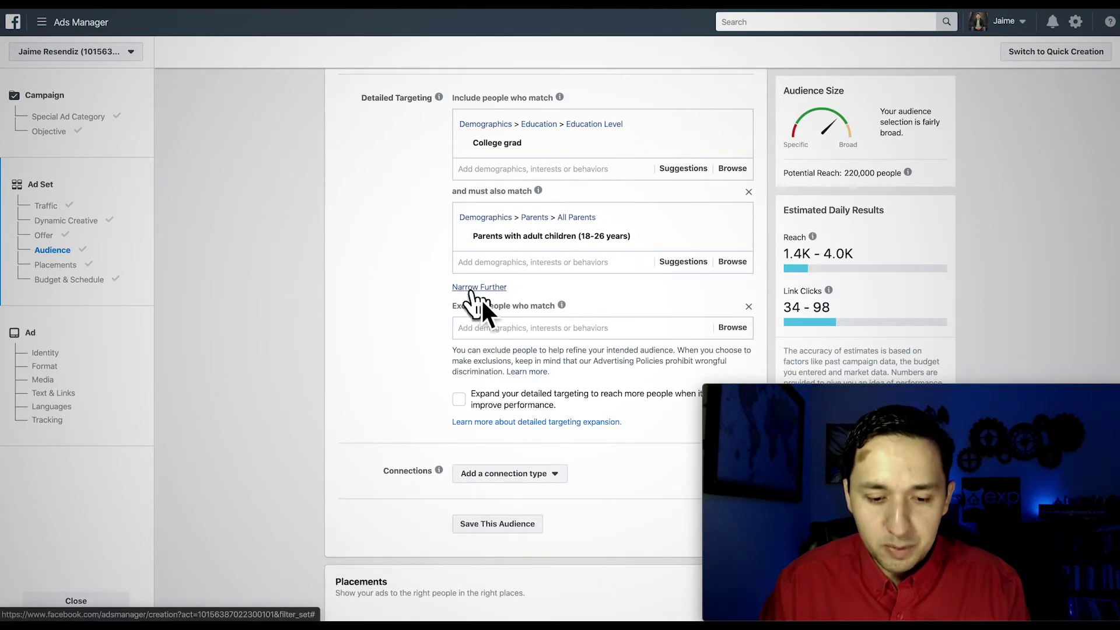
text(pa)
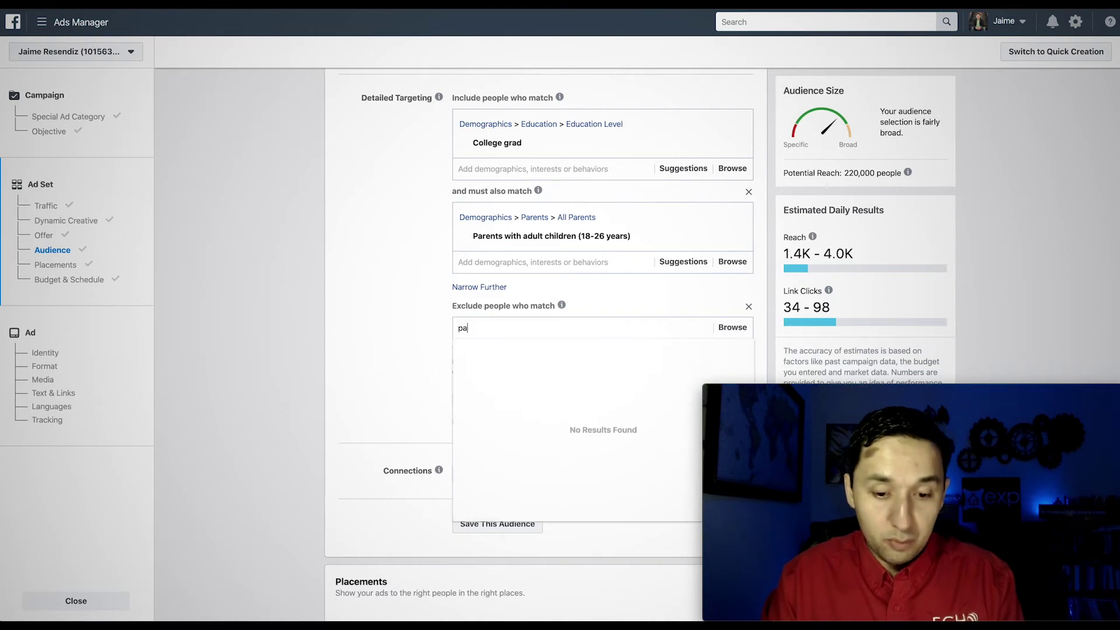
text(rents wit)
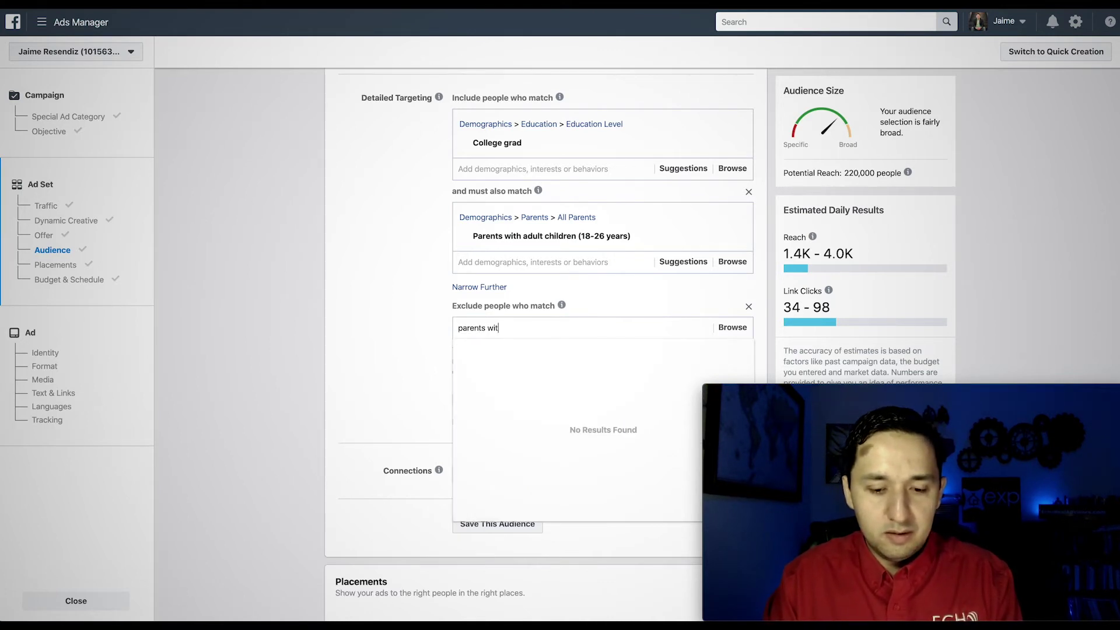
text(h)
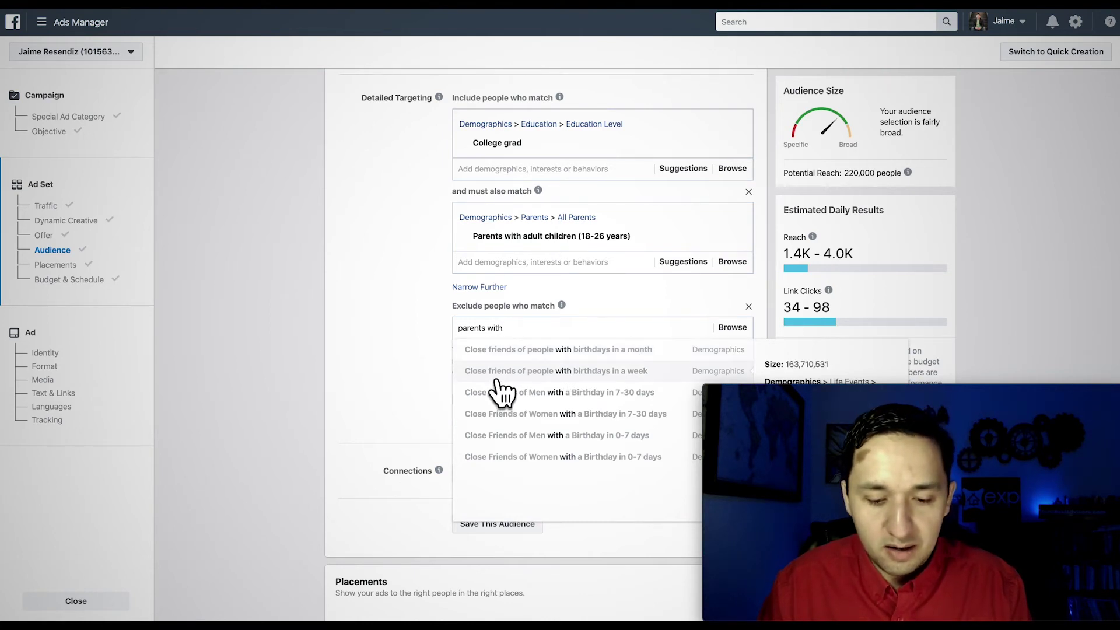
click(525, 350)
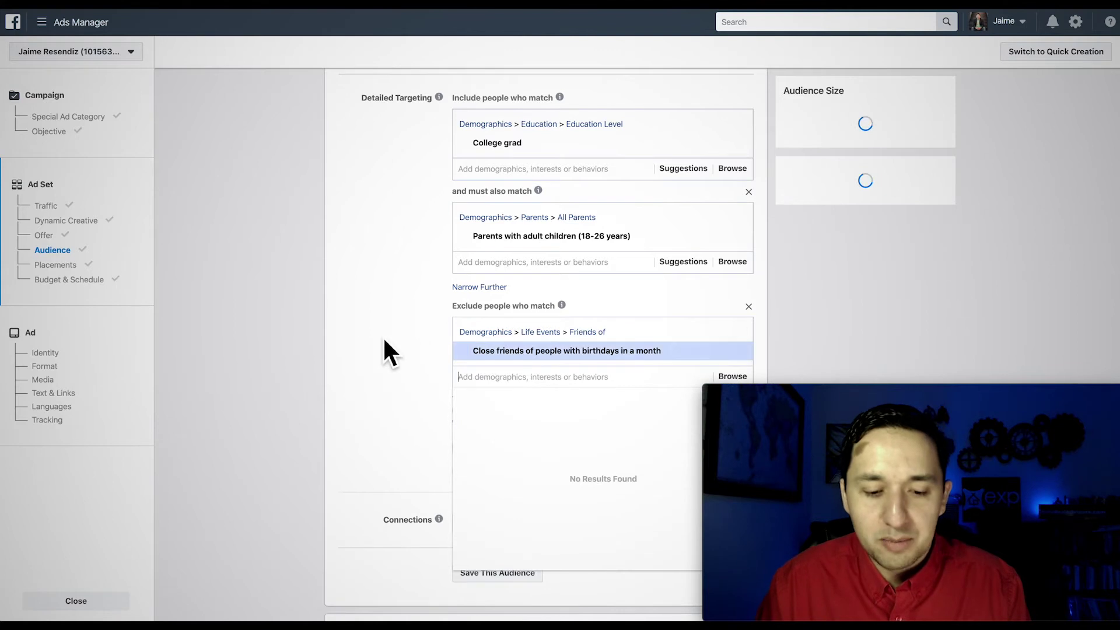
click(404, 403)
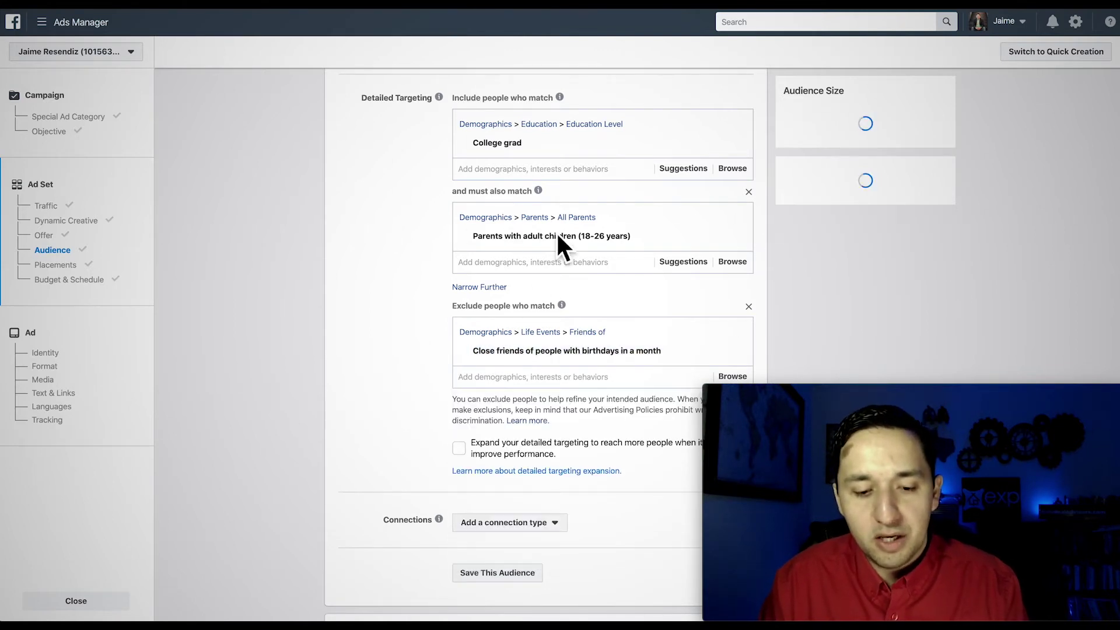
mouse_move(485, 150)
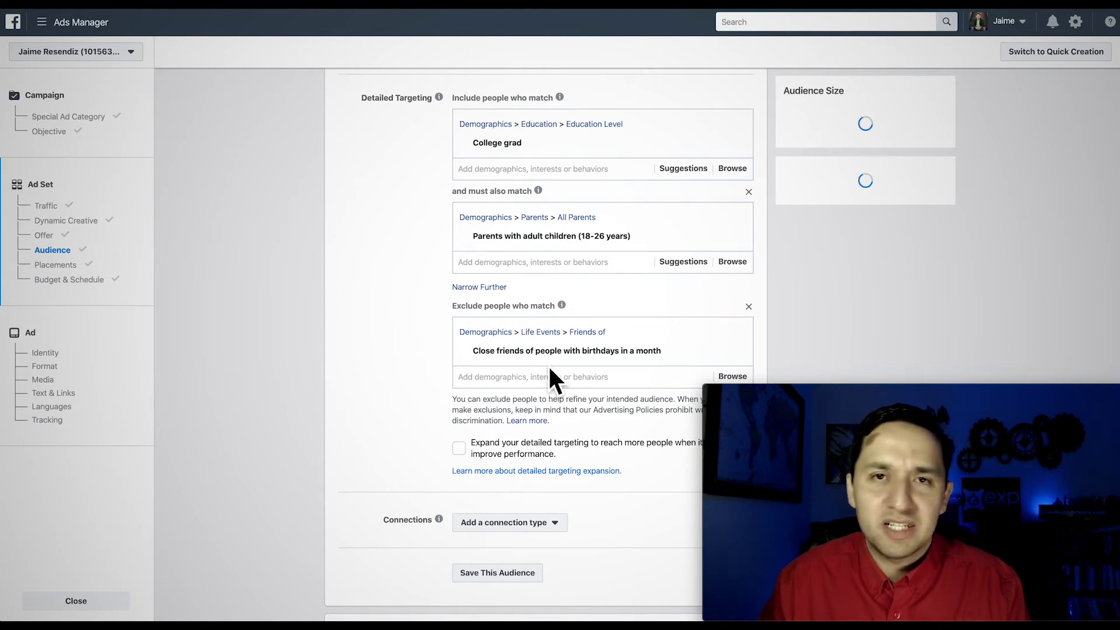
Switch the ad set to Manual Placements and remove Messenger, Instagram and Audience Network, keeping only the Facebook platform.
scroll(548, 367, down, 3)
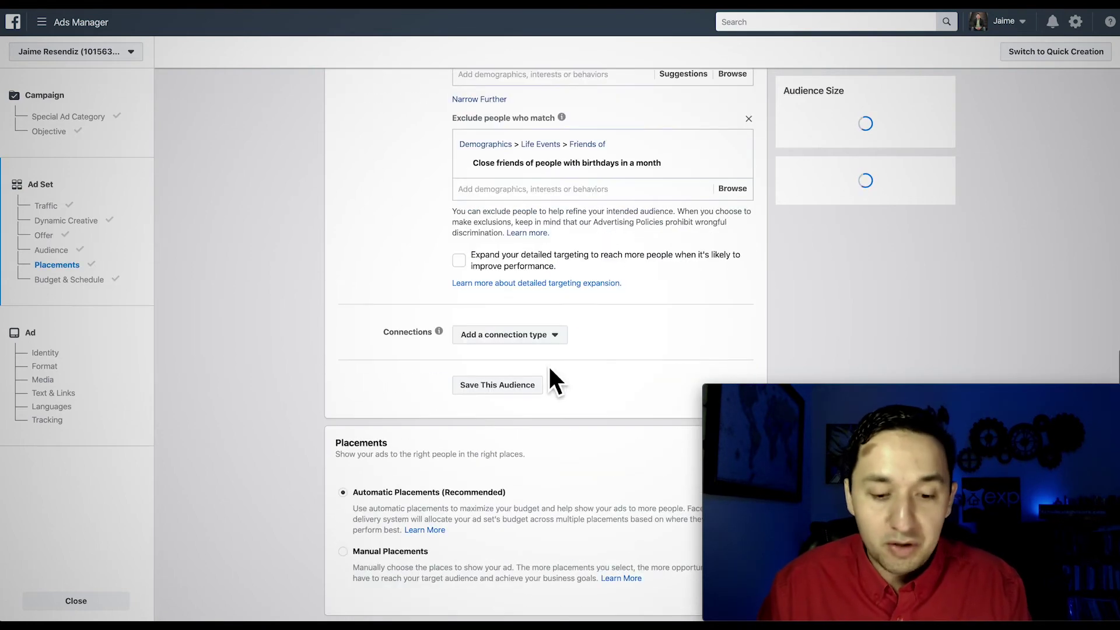
scroll(425, 261, down, 5)
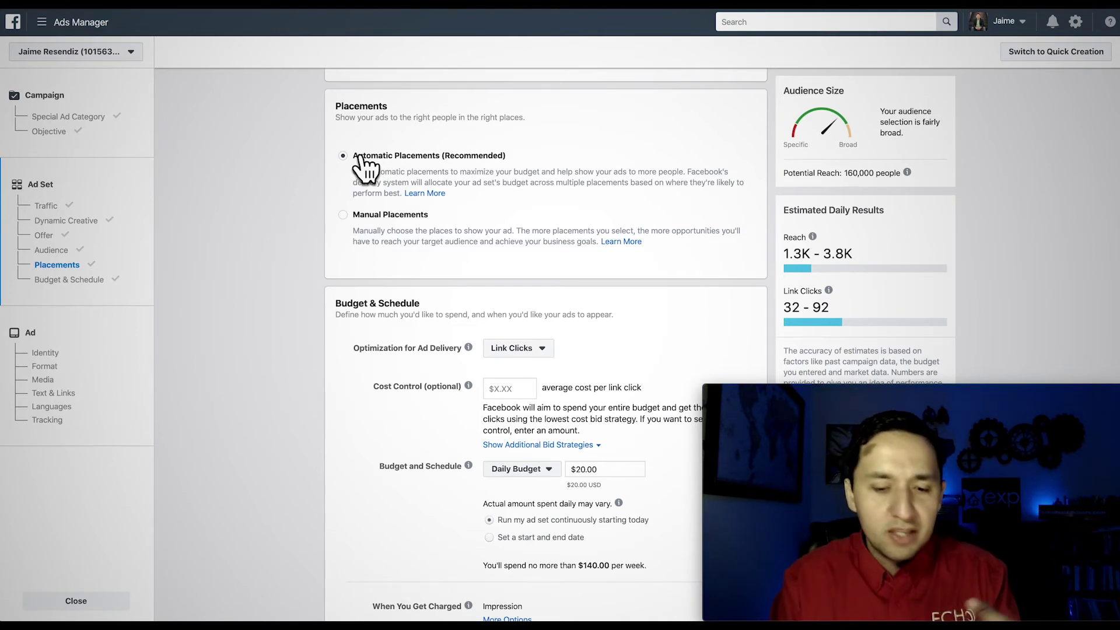
click(344, 215)
scroll(535, 290, down, 3)
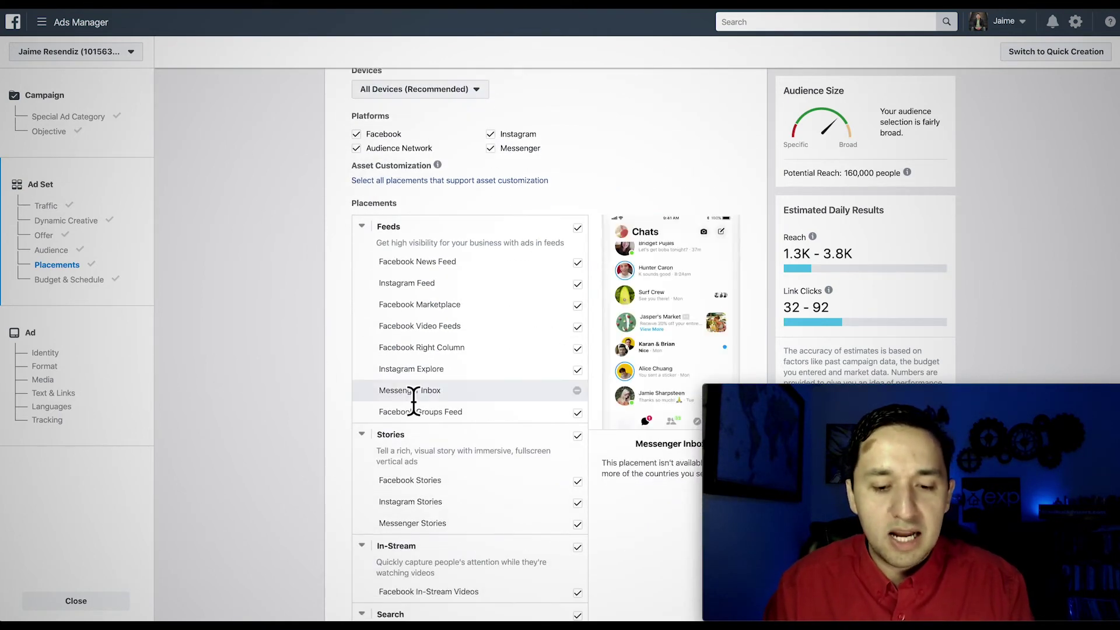
scroll(312, 289, up, 3)
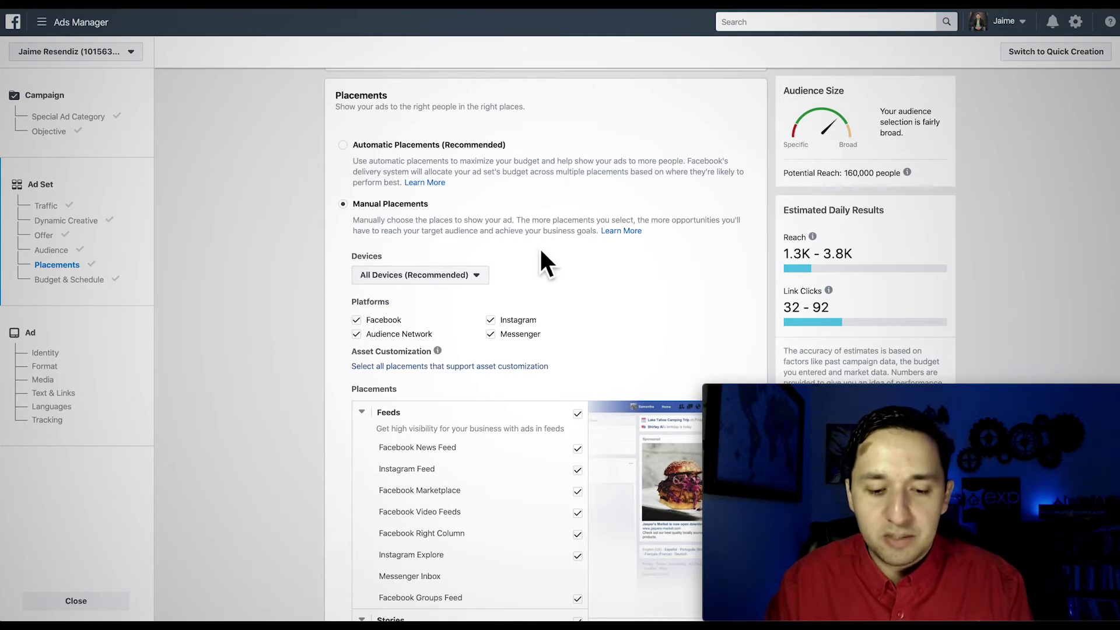
scroll(541, 252, down, 1)
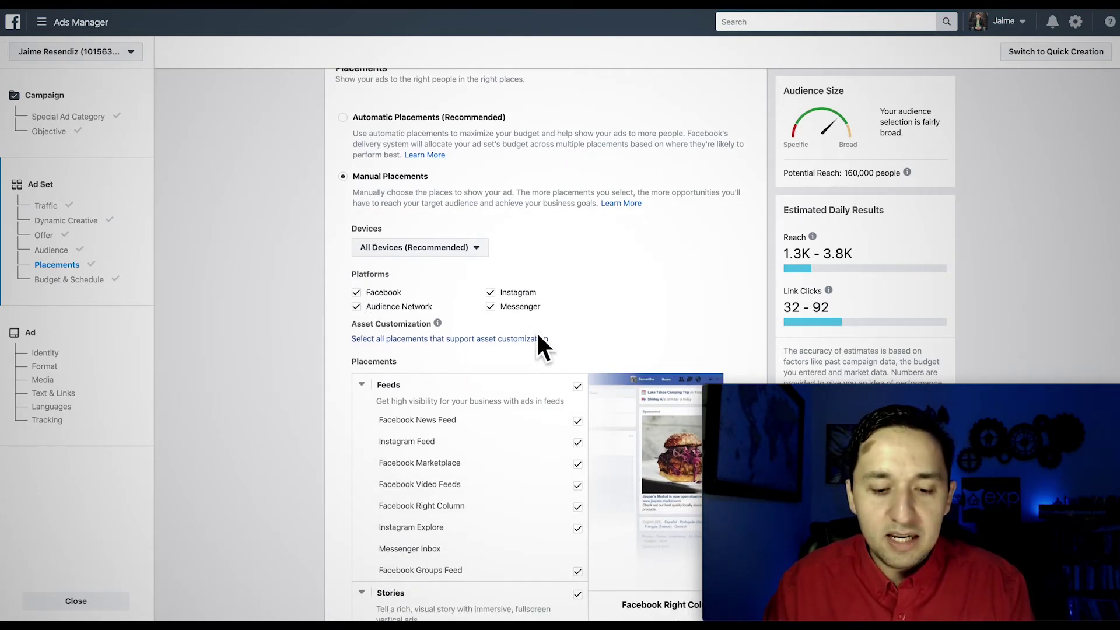
click(491, 306)
click(490, 292)
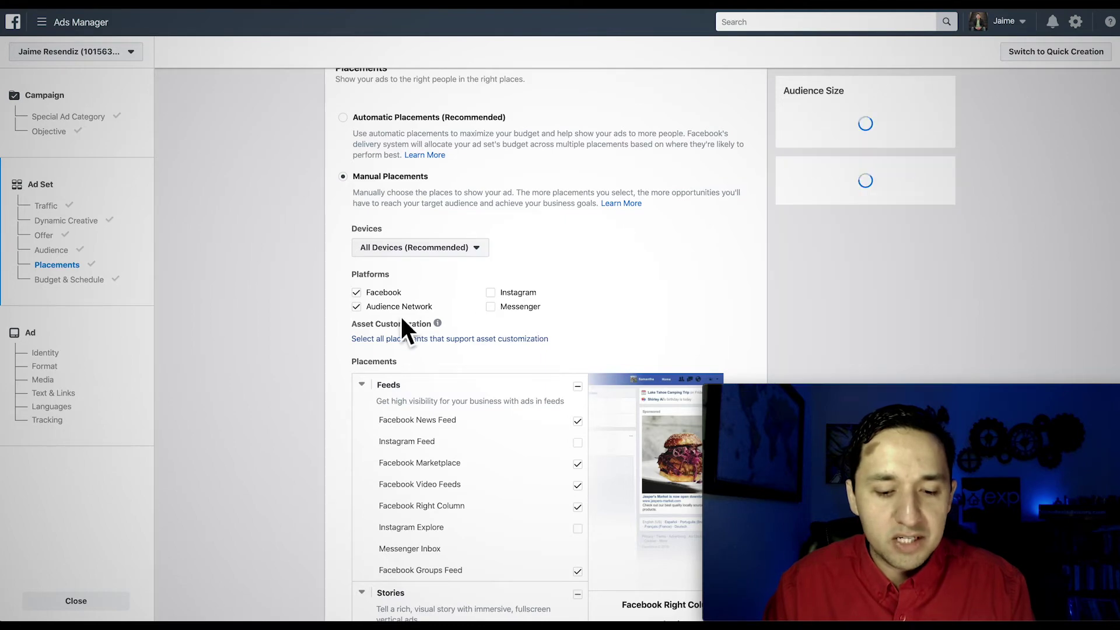
click(356, 306)
Deselect the Stories, In-Stream, Search and In-Article placement groups so that only the Facebook feed placements stay selected.
scroll(478, 381, down, 2)
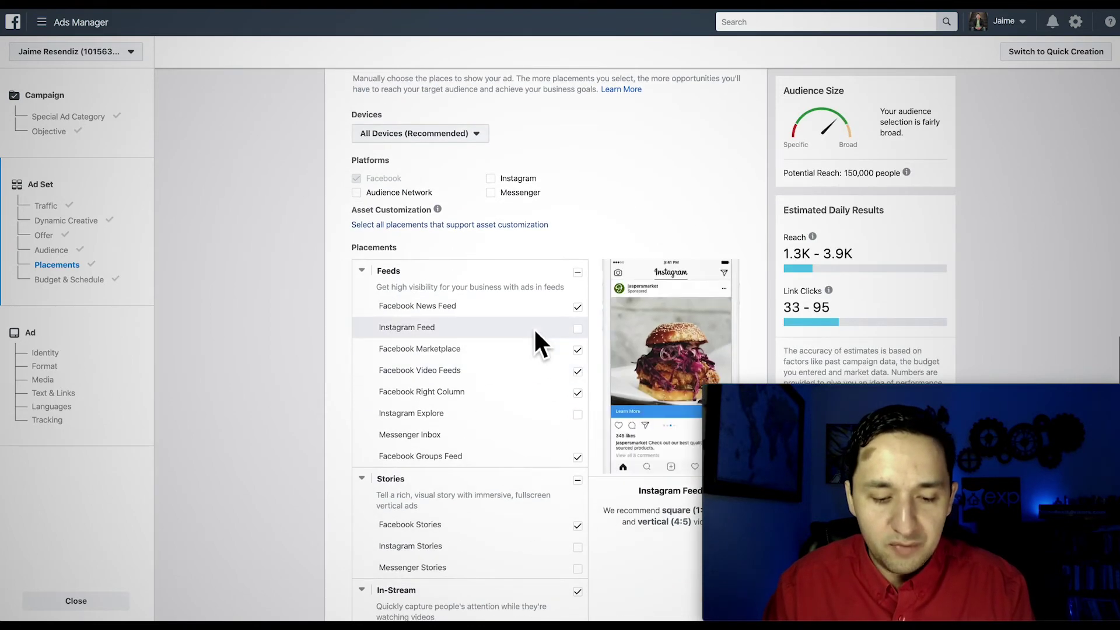
scroll(511, 496, down, 2)
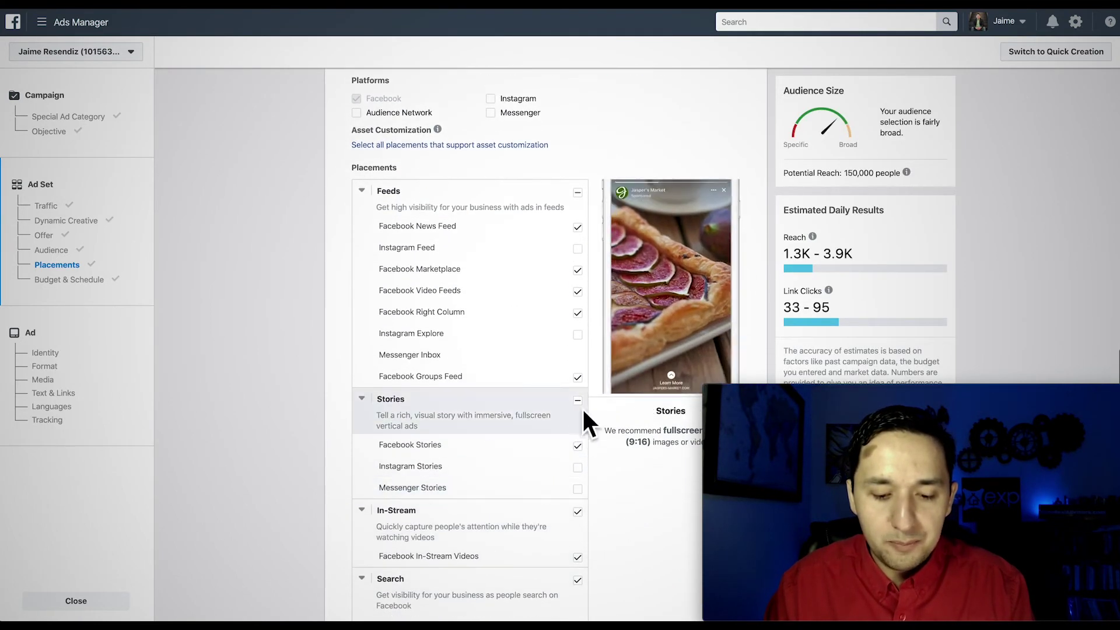
click(577, 401)
scroll(580, 418, down, 2)
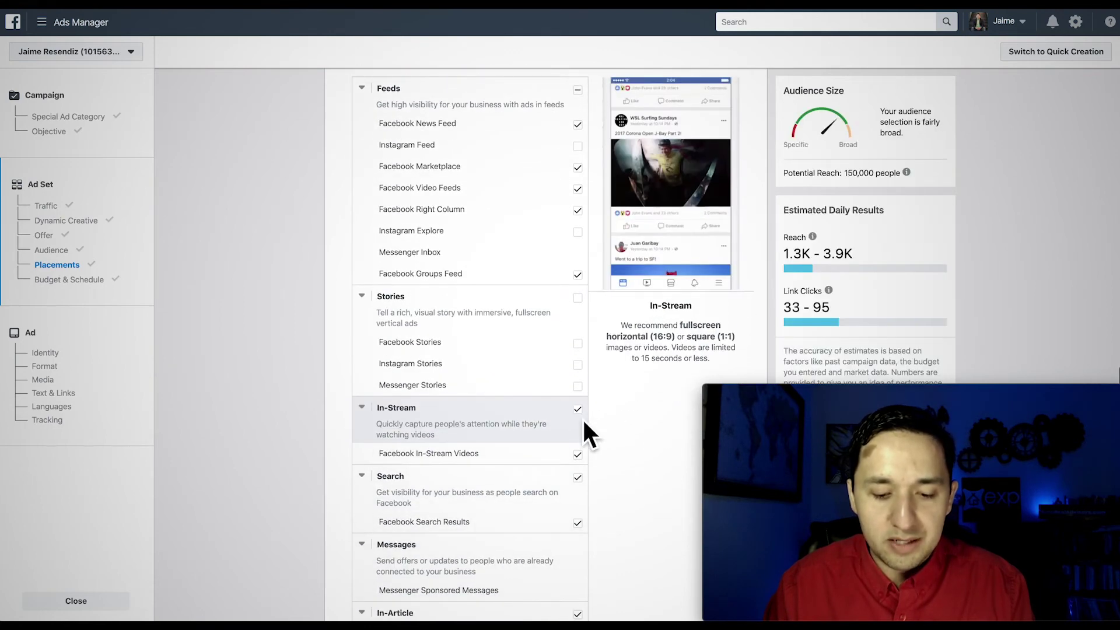
click(577, 410)
click(577, 477)
scroll(579, 488, down, 1)
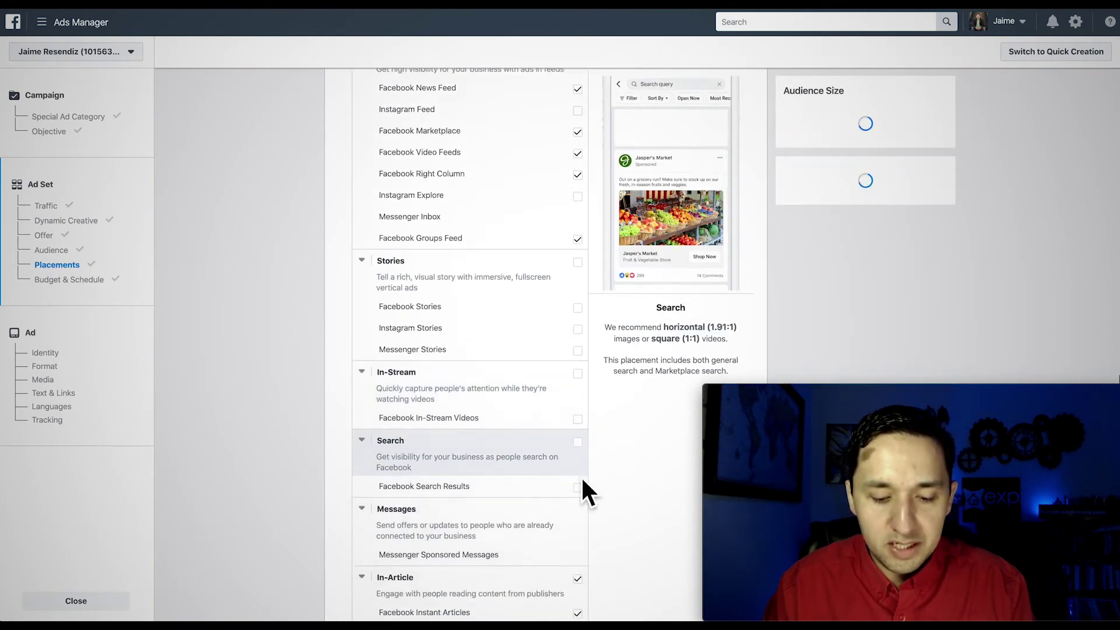
click(577, 569)
Look through the whole placements list, from the Feeds group to Apps and Sites, to check which placements are selected.
scroll(580, 582, down, 2)
scroll(582, 582, up, 4)
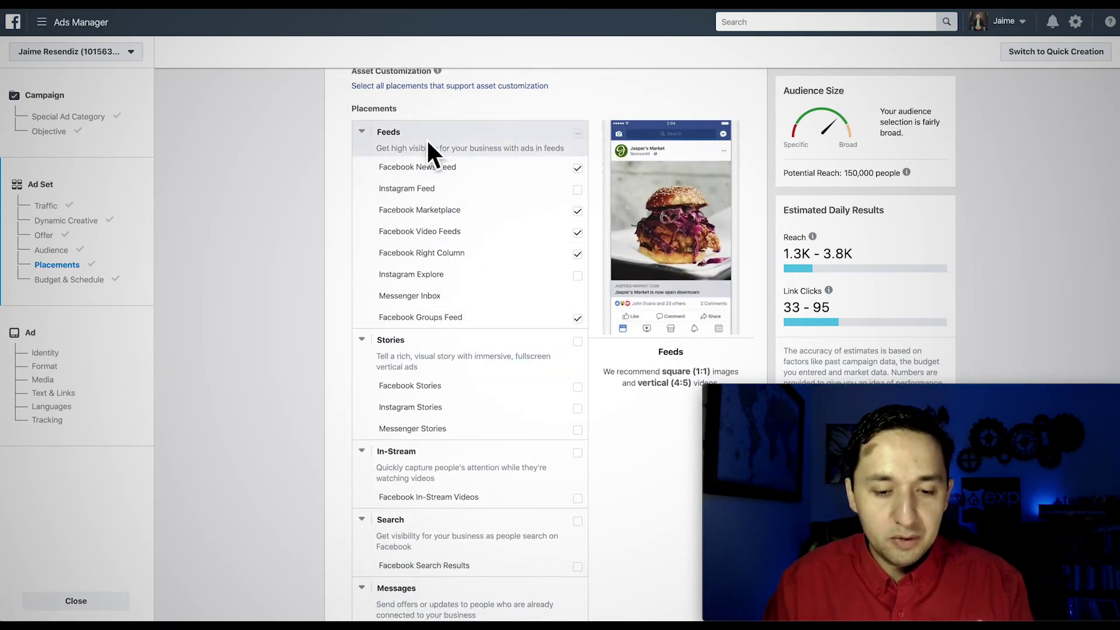
scroll(455, 543, down, 5)
scroll(452, 545, up, 6)
scroll(420, 513, down, 5)
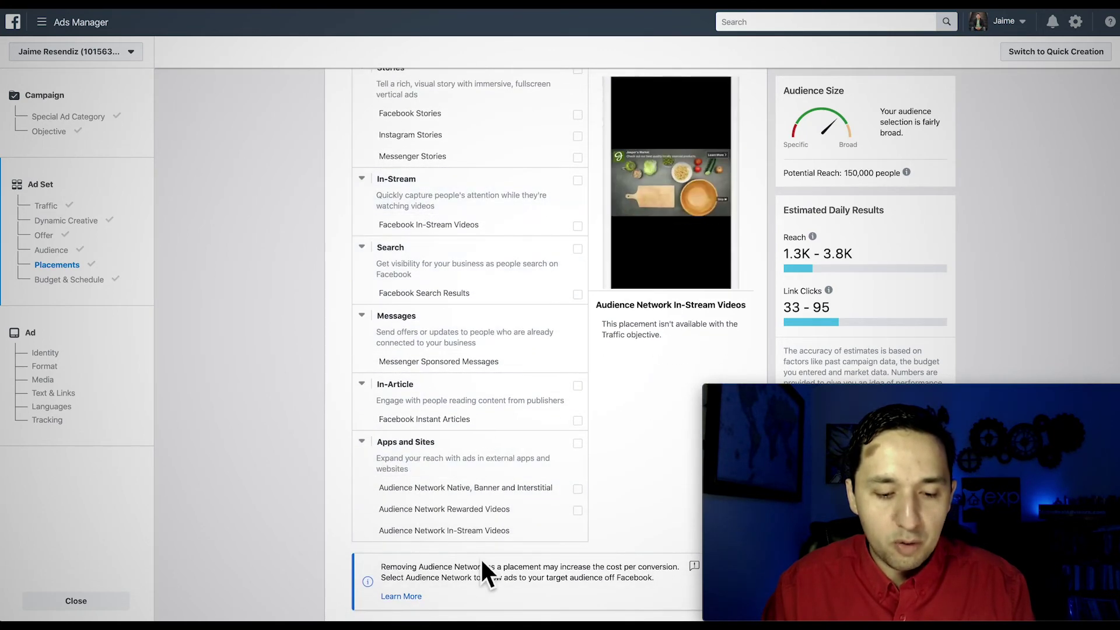
scroll(475, 267, up, 7)
scroll(474, 263, down, 3)
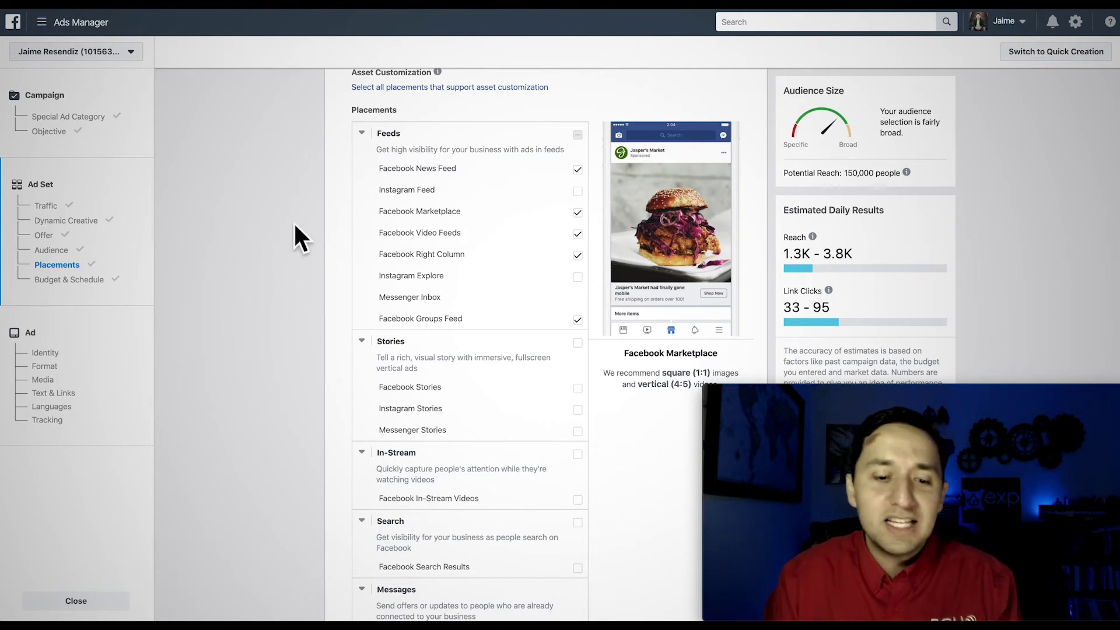
Review the choices for specific mobile devices and operating systems, leaving All Mobile Devices selected.
scroll(320, 443, down, 2)
scroll(320, 443, down, 8)
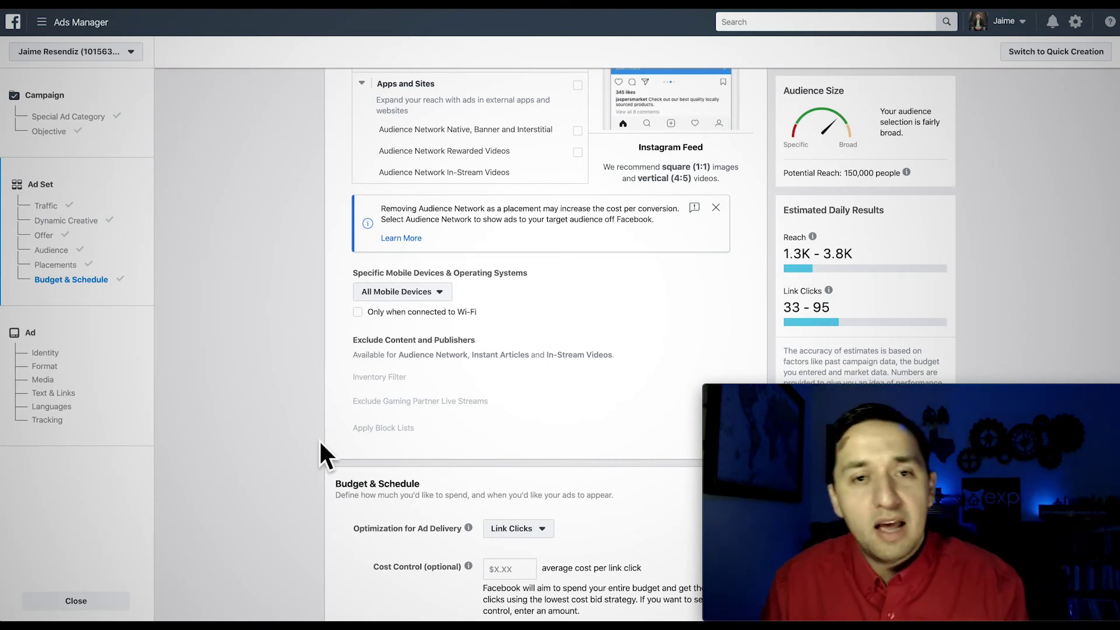
scroll(319, 439, down, 1)
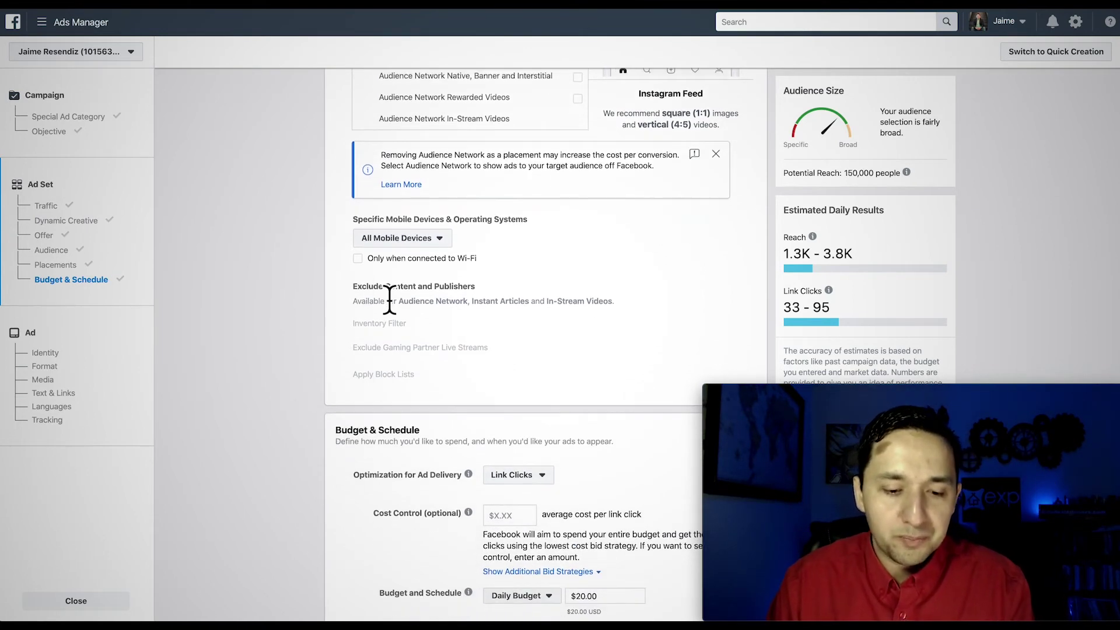
click(432, 240)
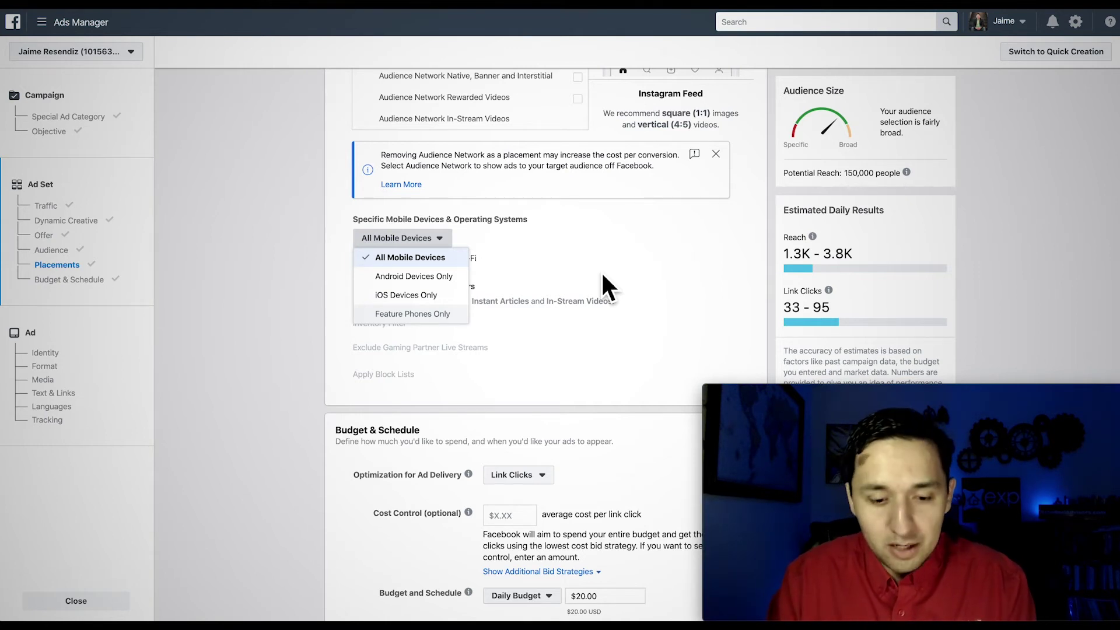
click(589, 353)
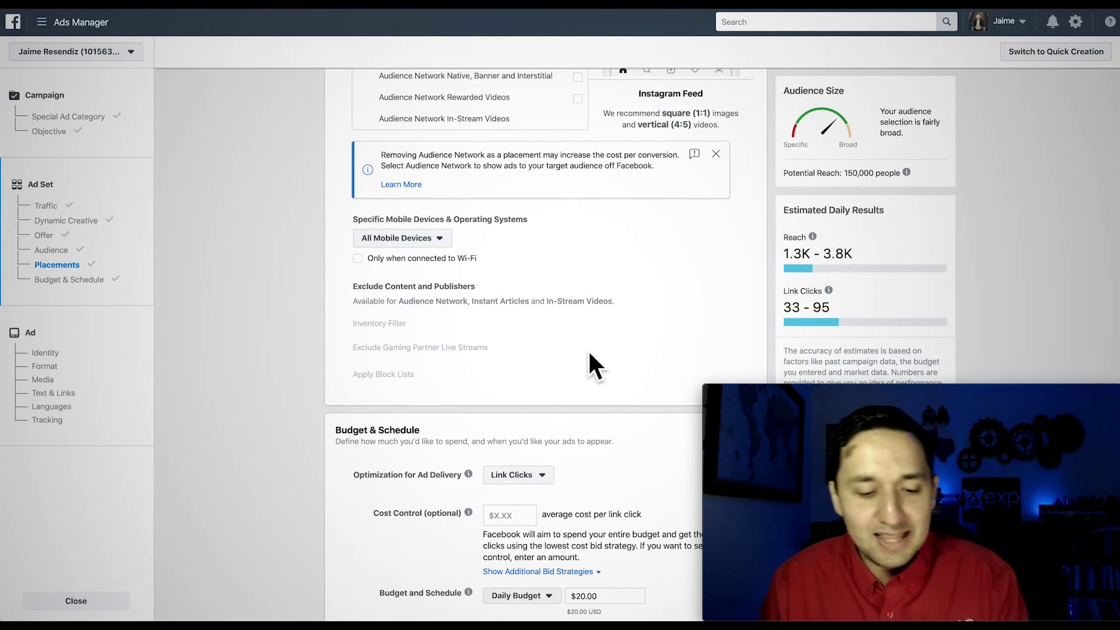
Review the Optimization for Ad Delivery choices in the budget and schedule settings, keeping Link Clicks.
scroll(589, 353, down, 3)
scroll(589, 357, down, 2)
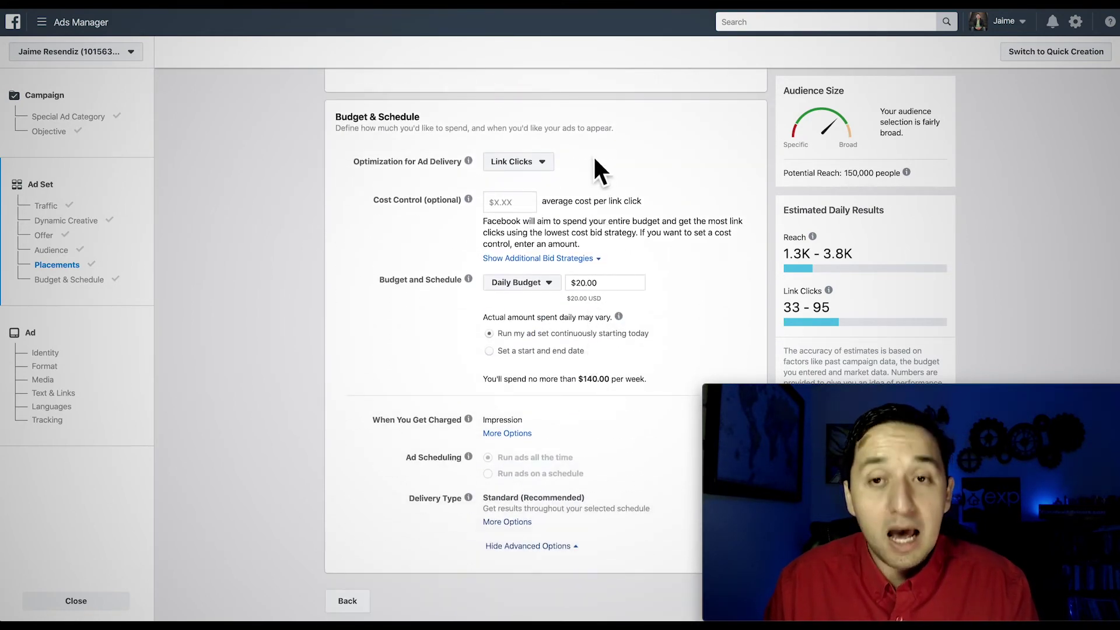
click(527, 169)
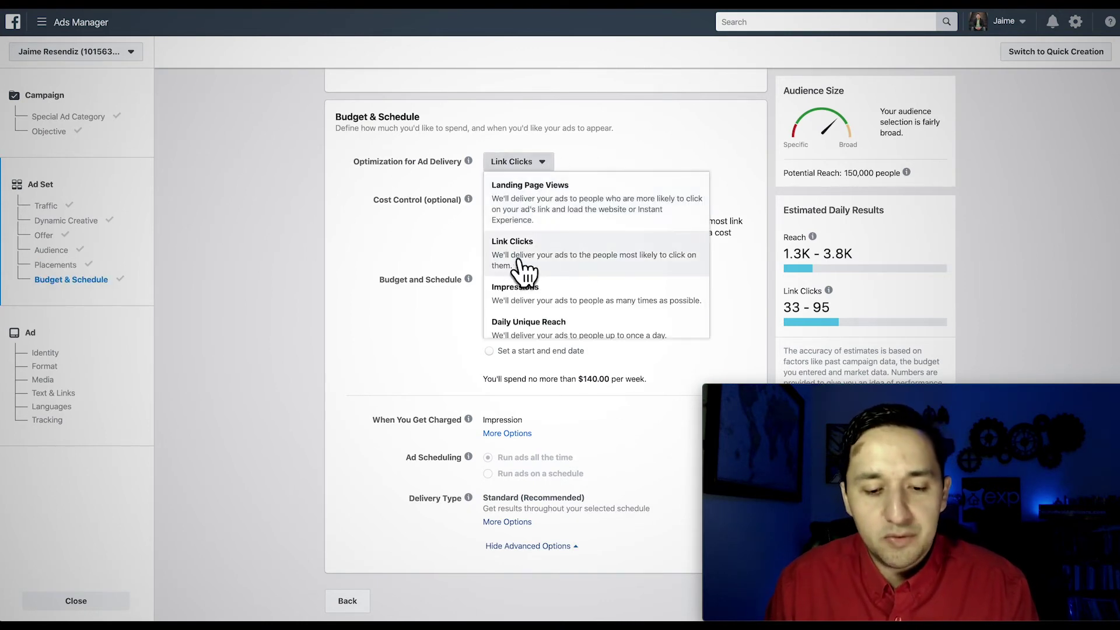
scroll(577, 303, down, 1)
scroll(580, 309, up, 1)
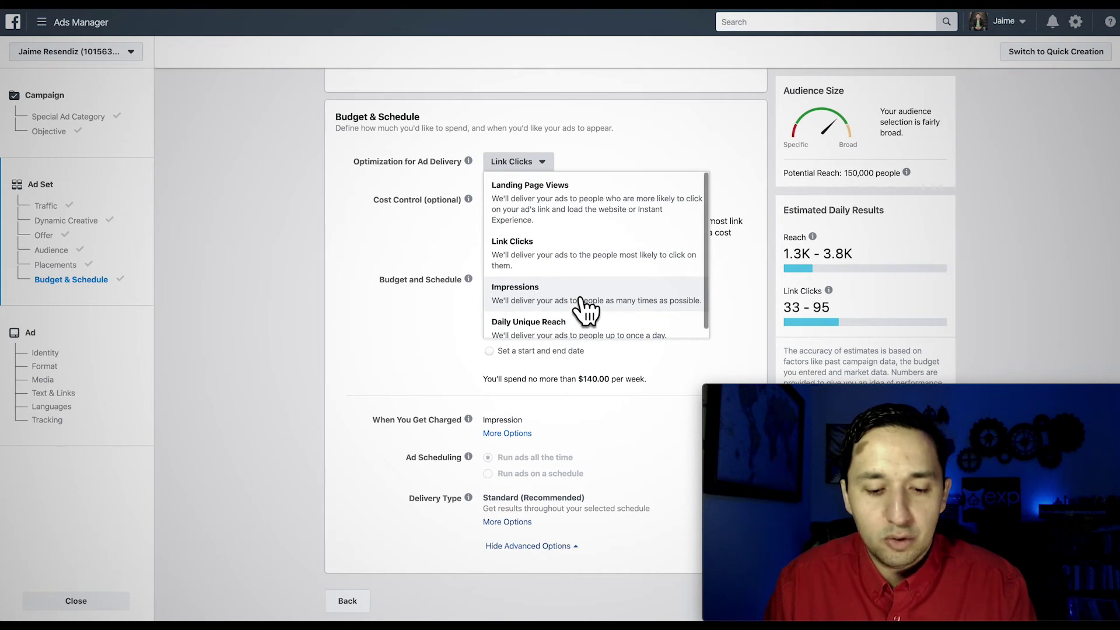
scroll(577, 297, down, 1)
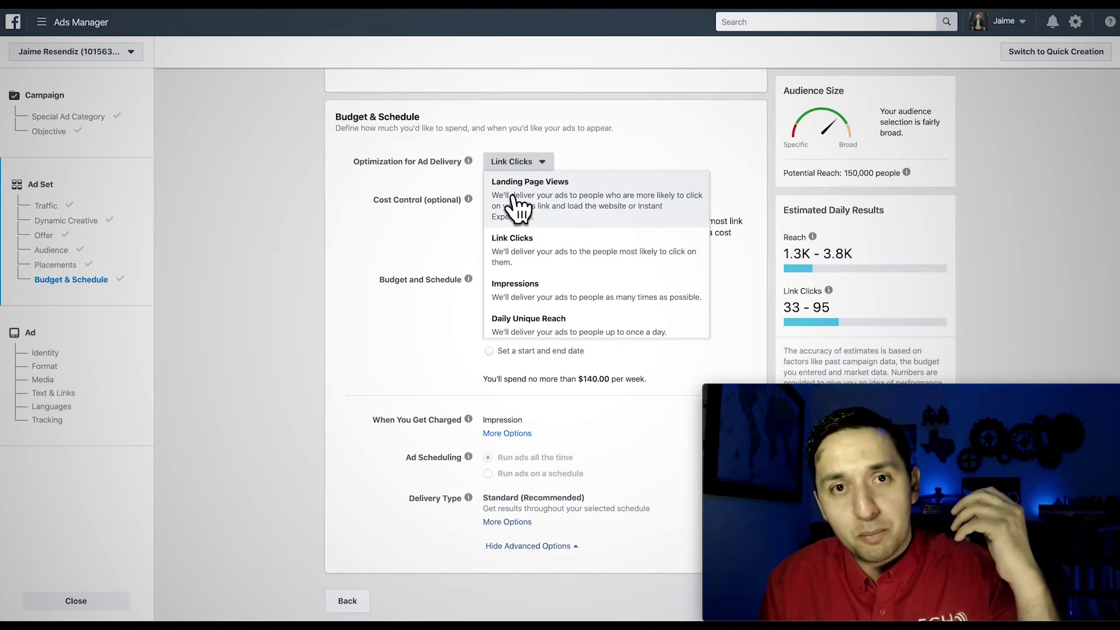
click(388, 186)
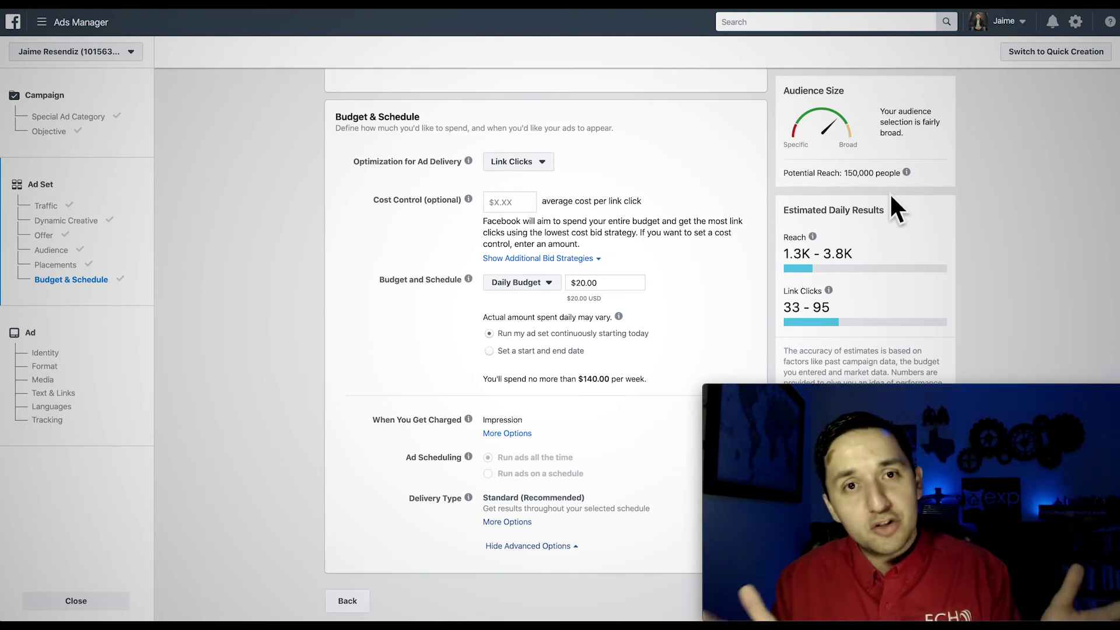
Set the ad set's daily budget to $500.00.
click(611, 289)
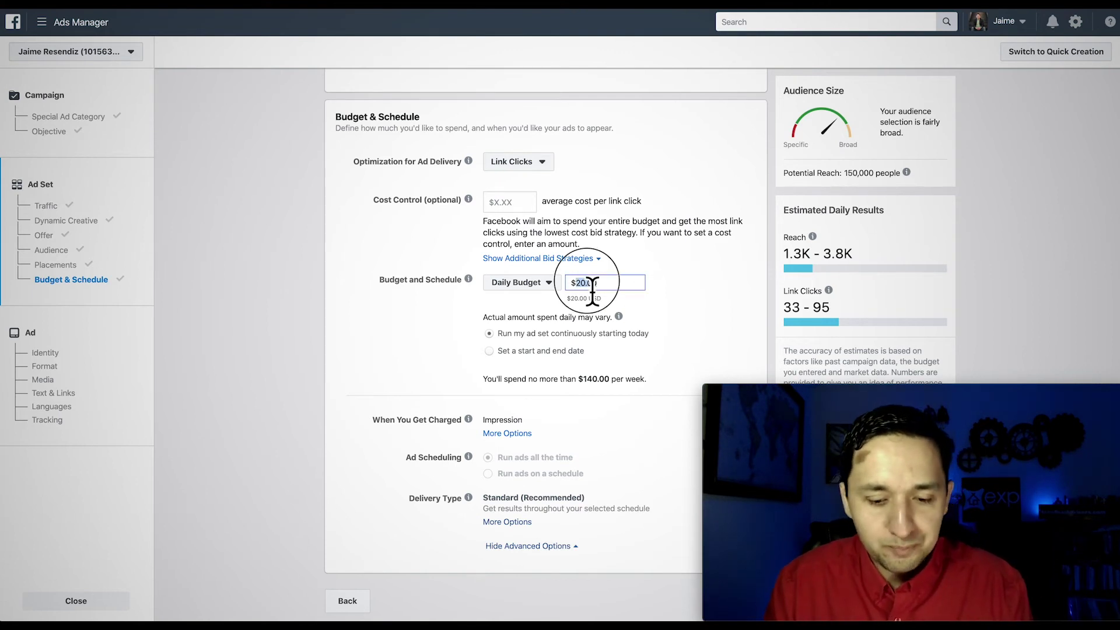
text(500)
click(699, 286)
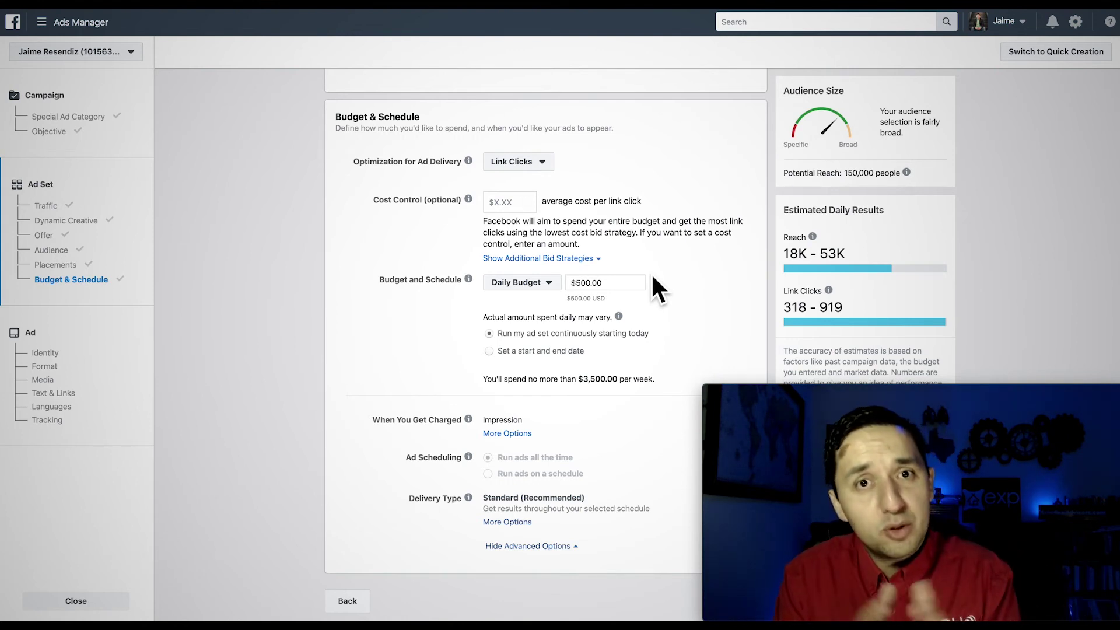
Lower the ad set's daily budget to $5.00.
triple_click(579, 280)
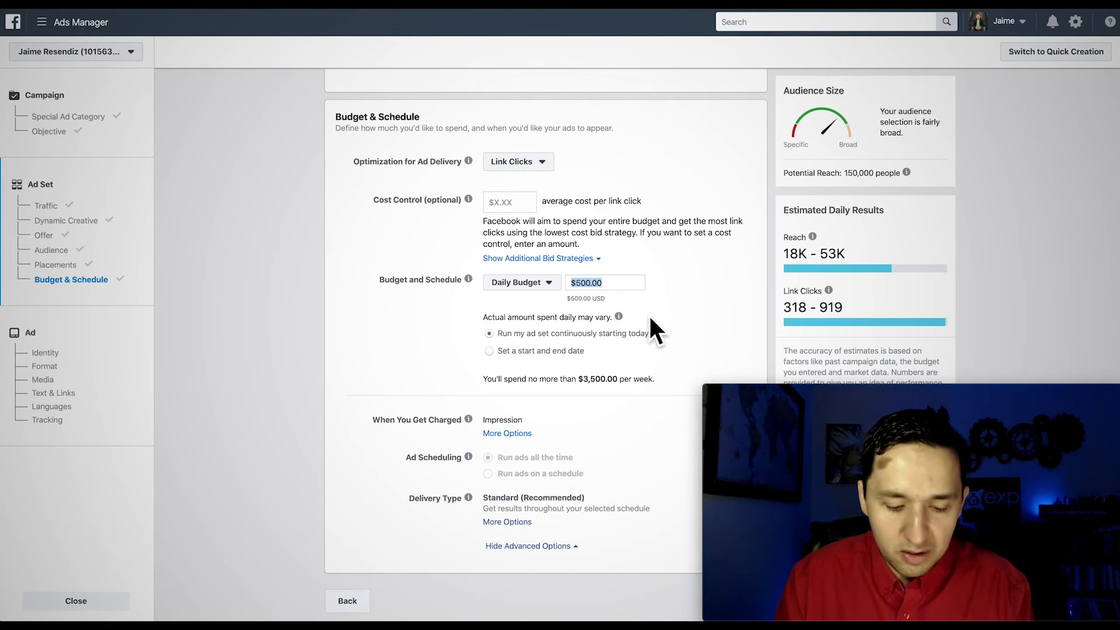
click(715, 293)
click(588, 288)
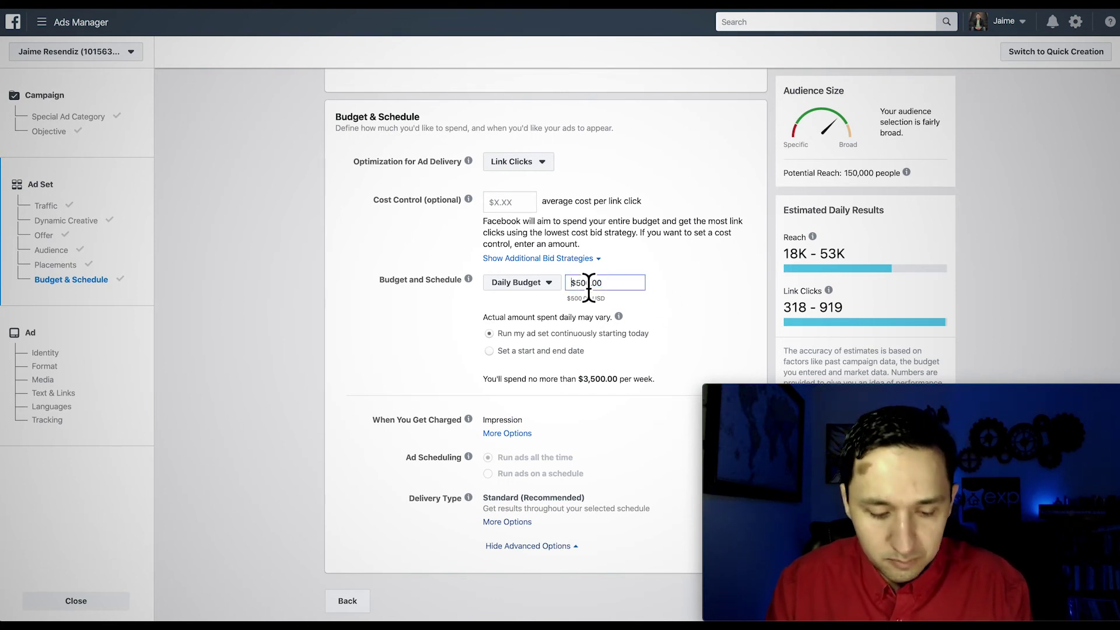
key(shift+Home)
text(5)
click(699, 285)
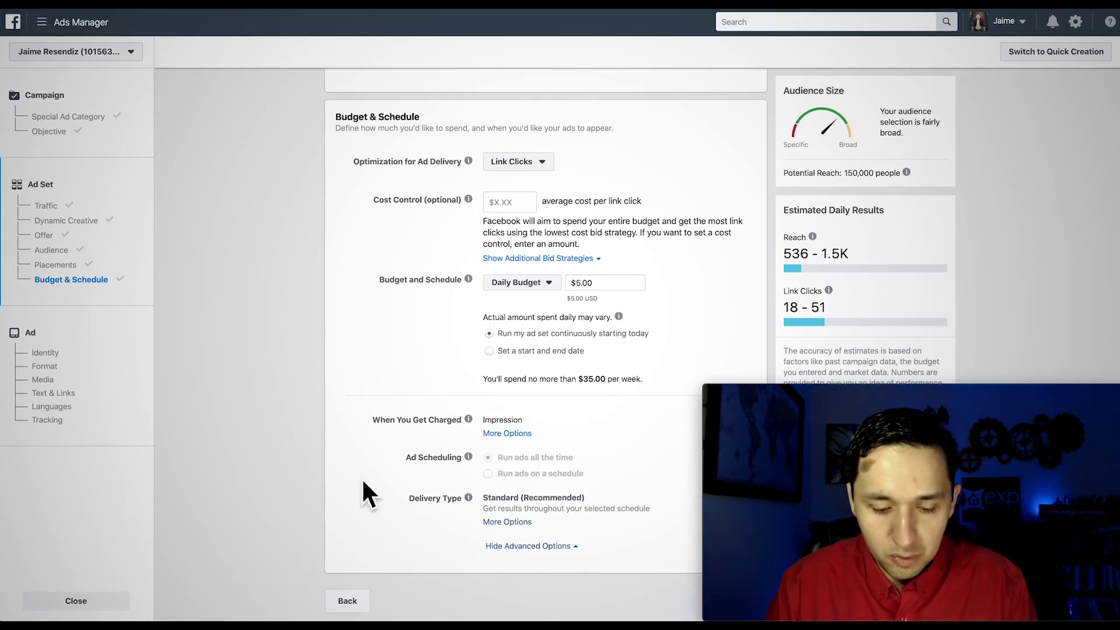
Continue from the budget and schedule settings to the ad setup, shifting the webcam window aside and back.
drag(875, 408, 842, 333)
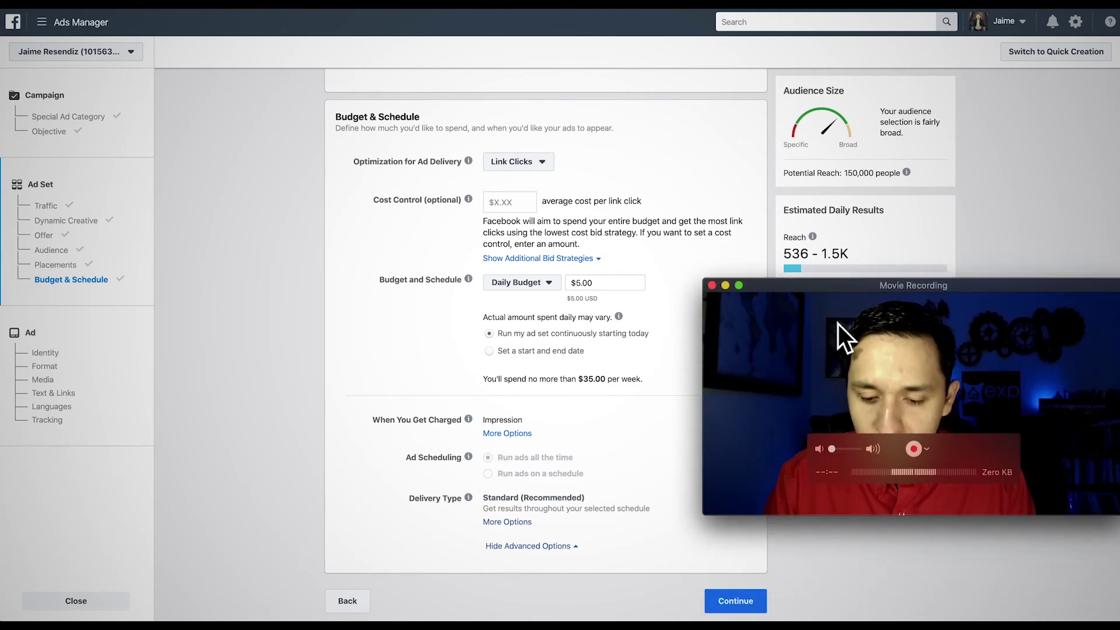
click(723, 599)
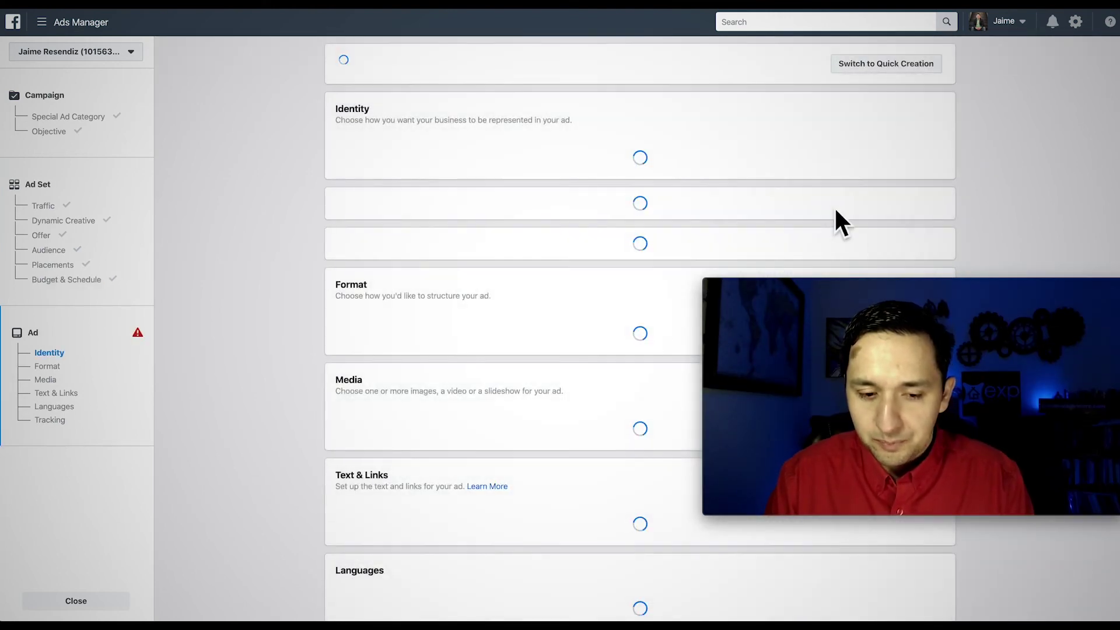
drag(908, 291, 908, 397)
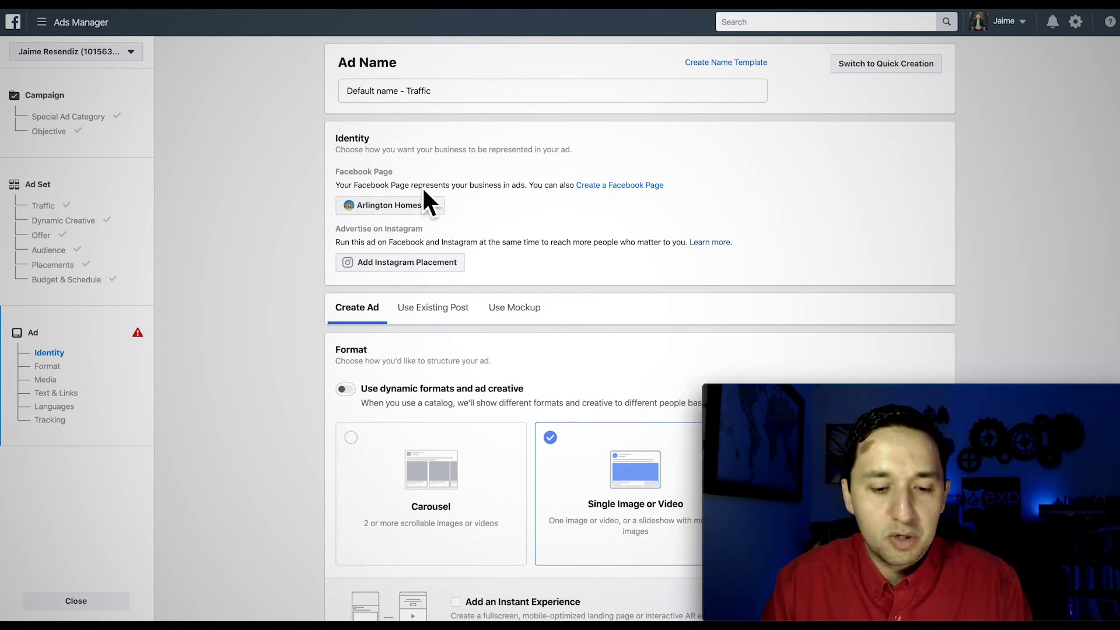
Try the Carousel format for the ad and look through its ad creative card settings.
scroll(423, 190, down, 1)
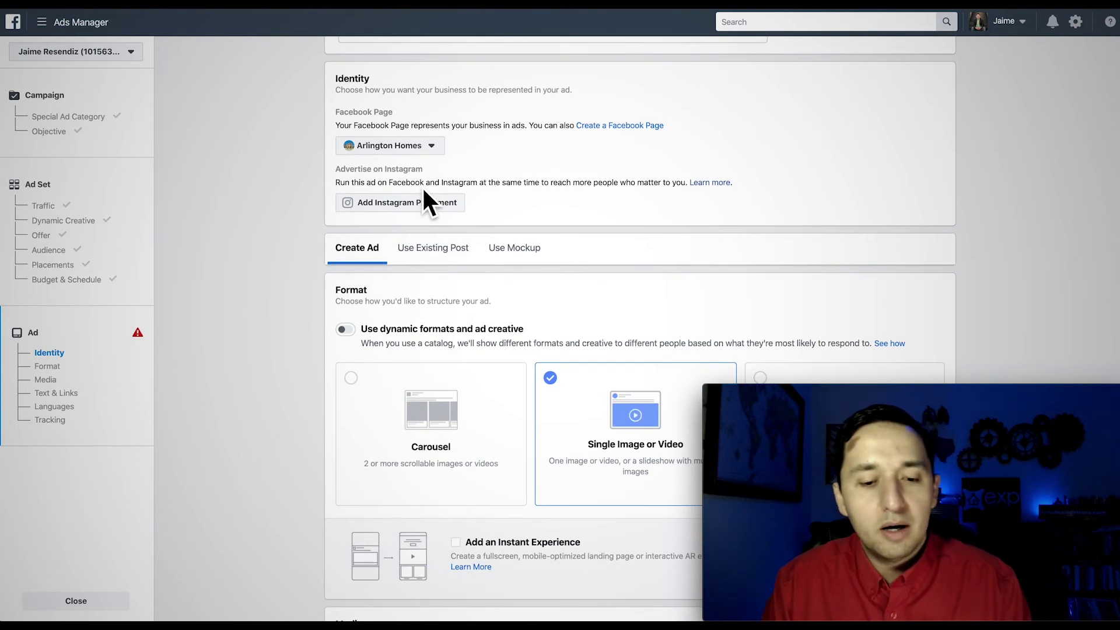
scroll(599, 169, down, 1)
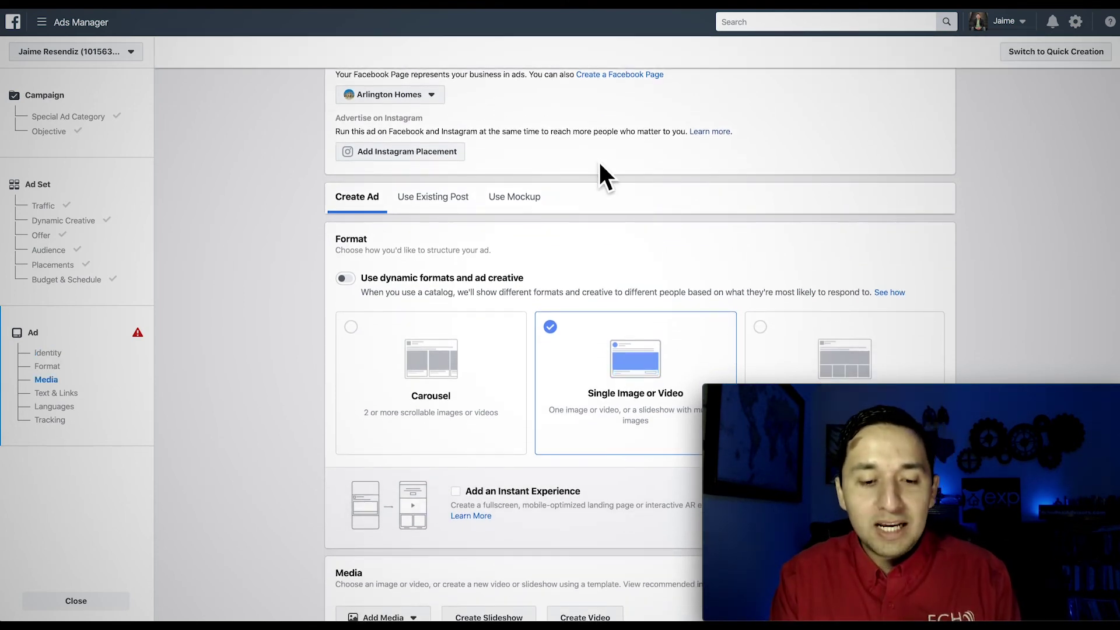
scroll(600, 165, down, 1)
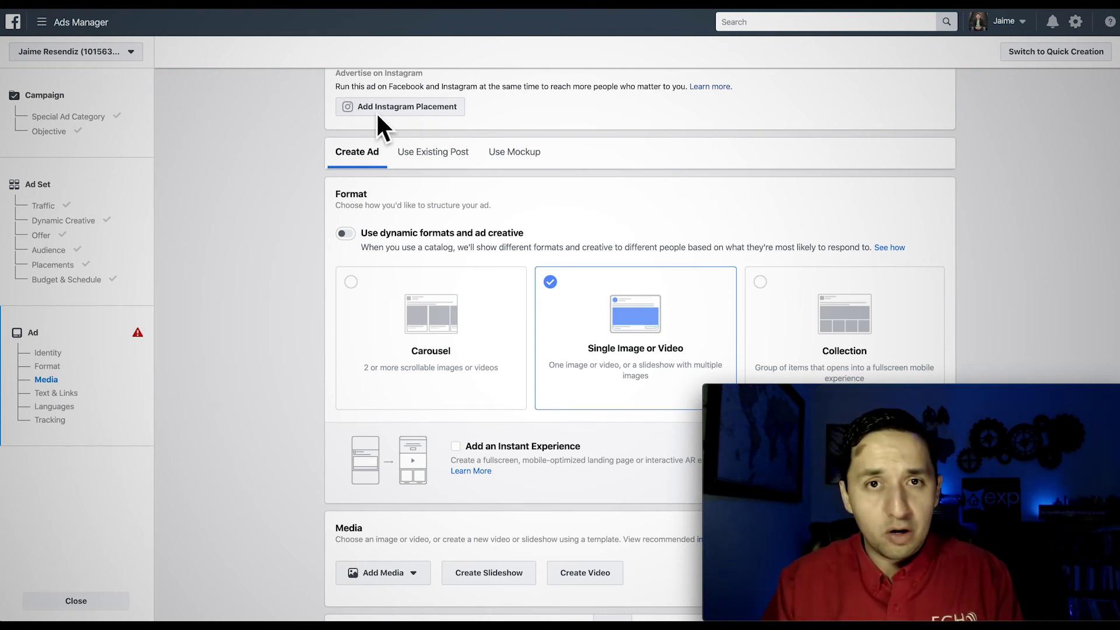
scroll(480, 181, down, 3)
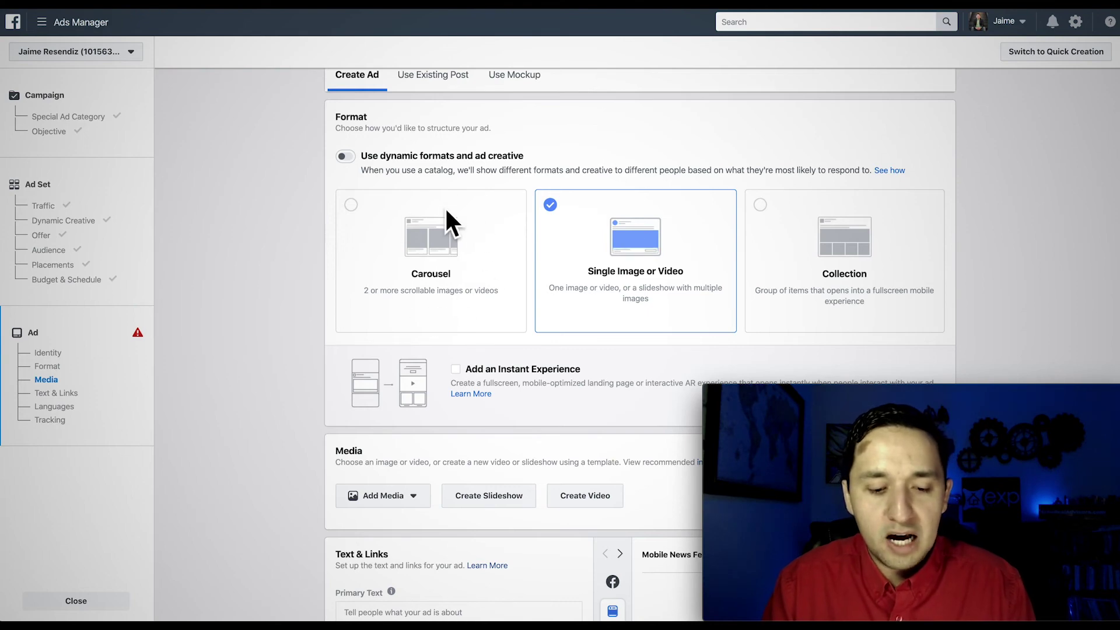
click(437, 261)
scroll(283, 367, down, 6)
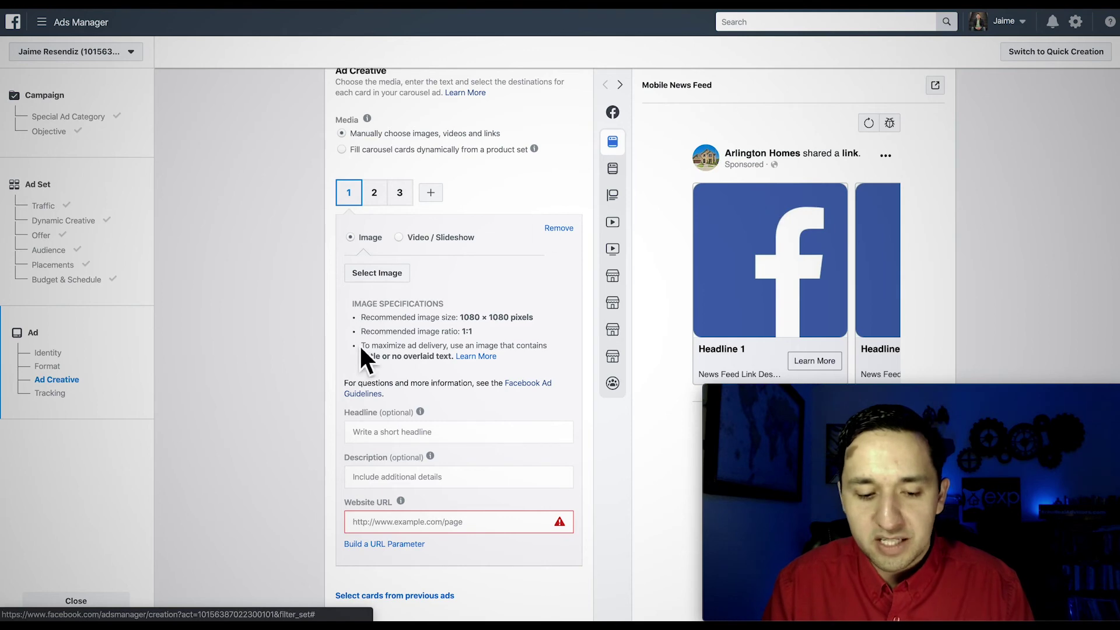
scroll(360, 344, up, 5)
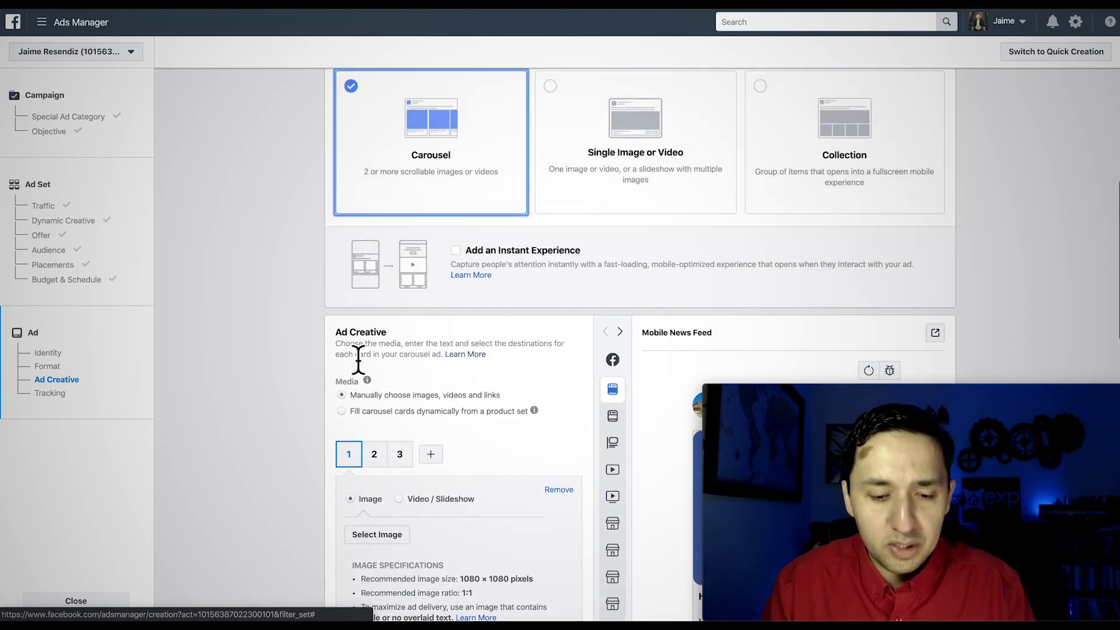
scroll(358, 360, up, 1)
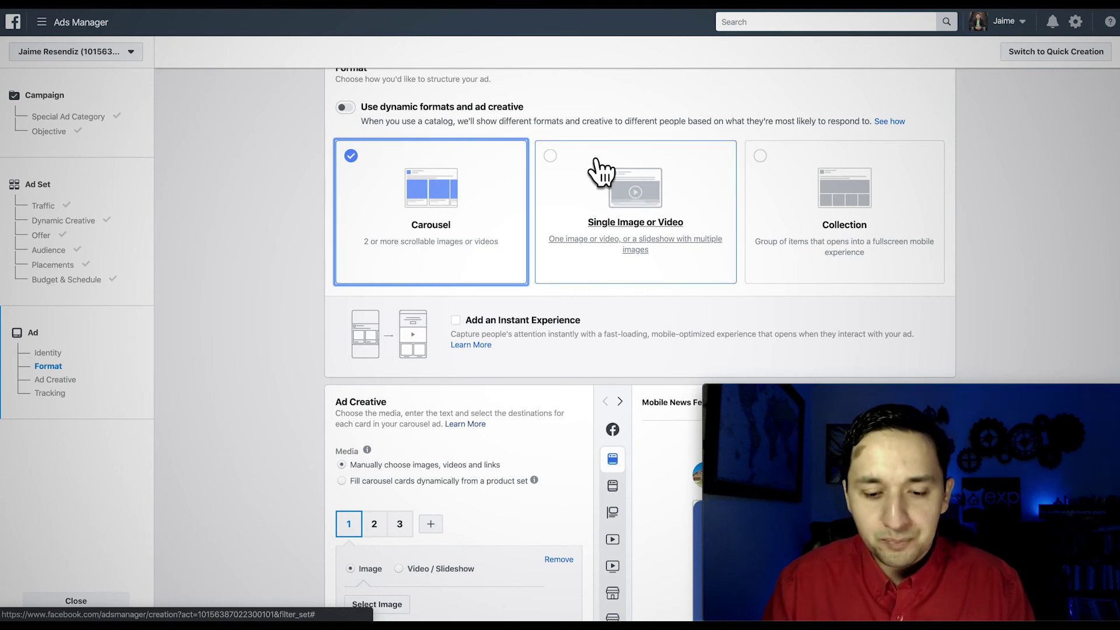
Select the Single Image or Video format and look over its Media and Text & Links sections.
click(571, 165)
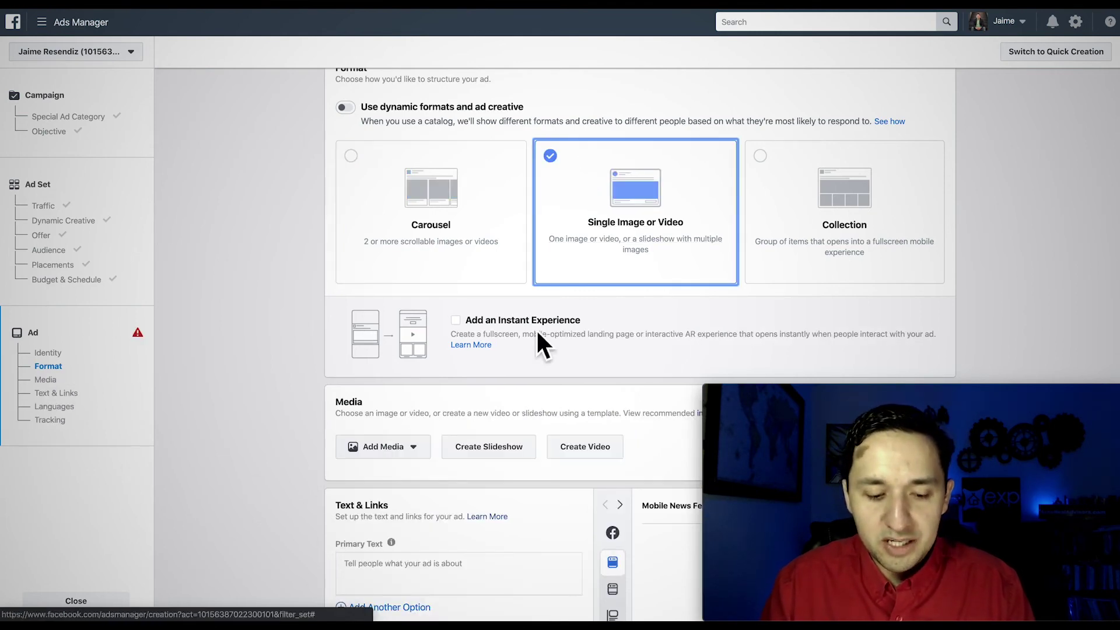
scroll(536, 328, down, 5)
scroll(350, 220, up, 4)
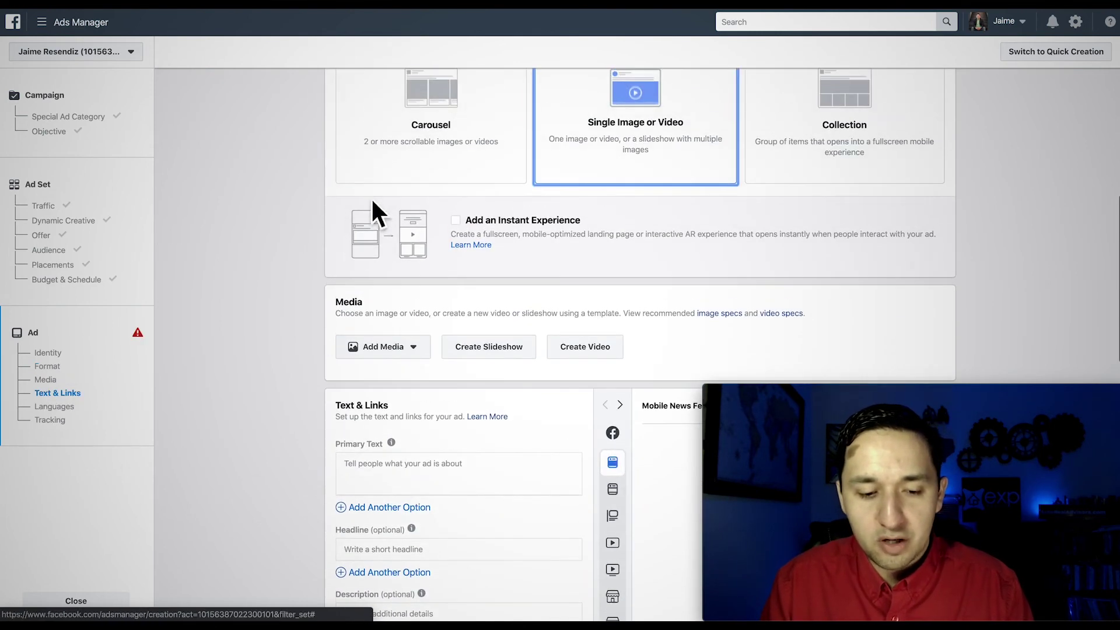
scroll(475, 320, down, 4)
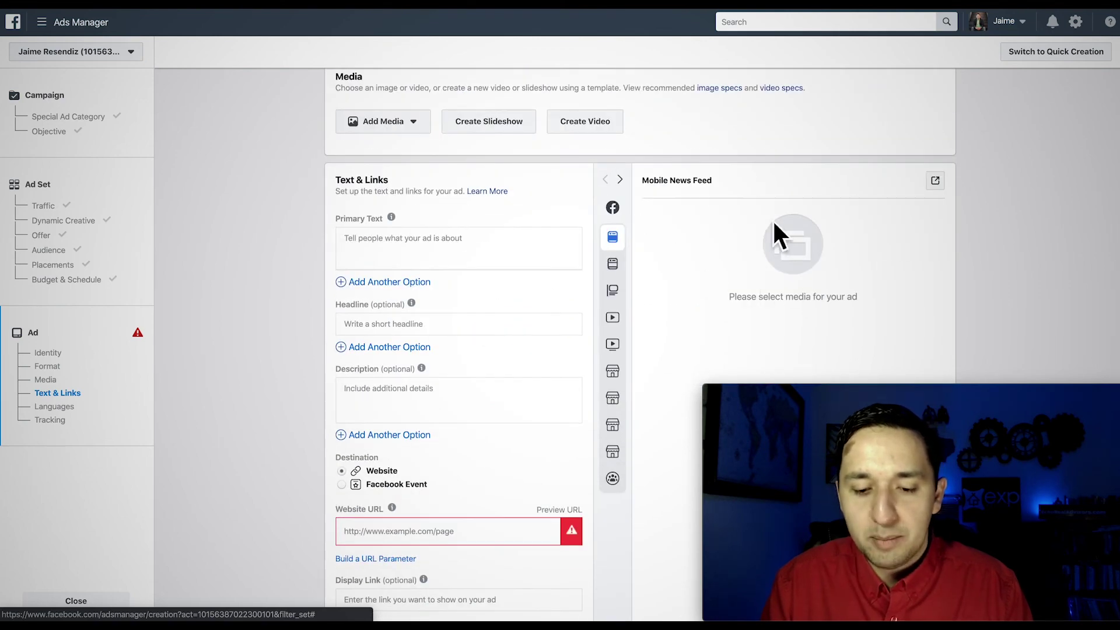
scroll(344, 379, up, 6)
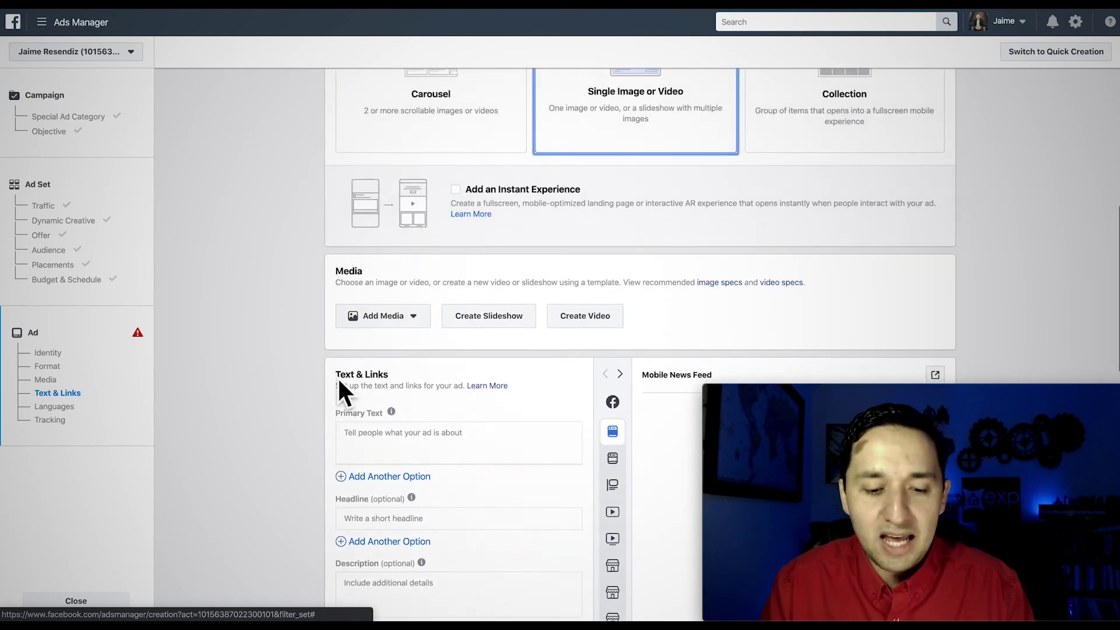
Try the Collection format and review the Instant Experience templates it offers.
click(832, 213)
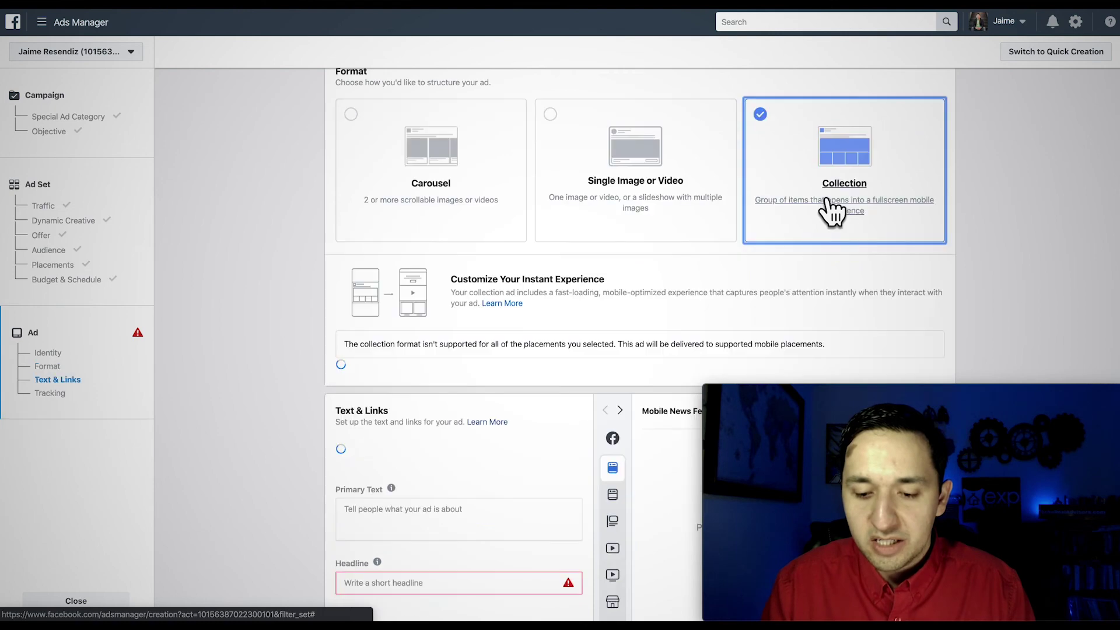
scroll(648, 315, down, 4)
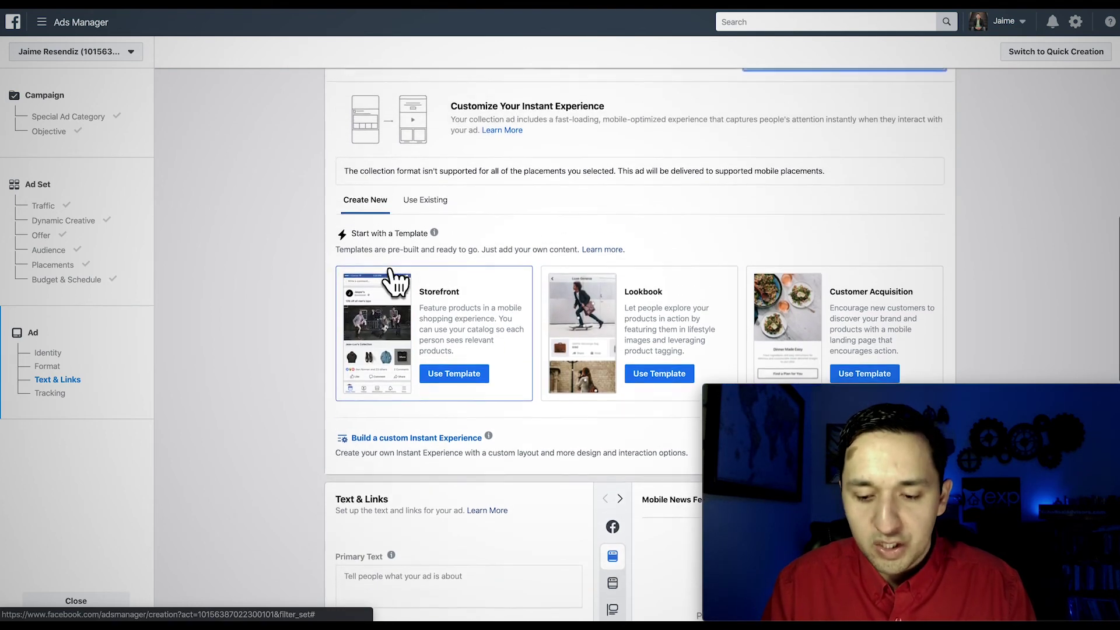
scroll(393, 281, up, 5)
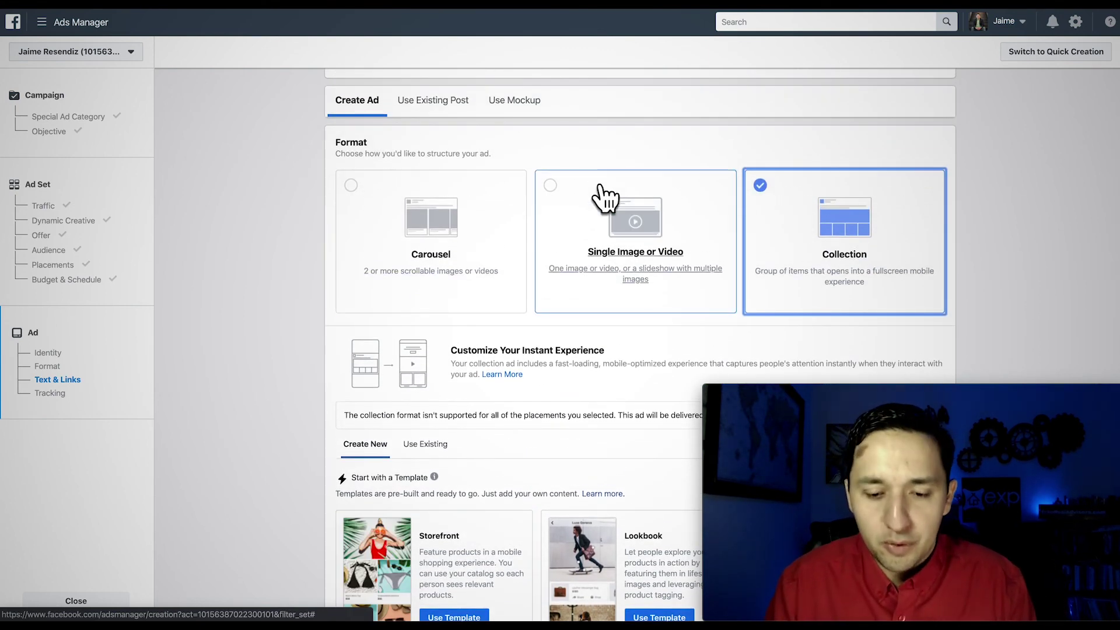
scroll(587, 296, down, 2)
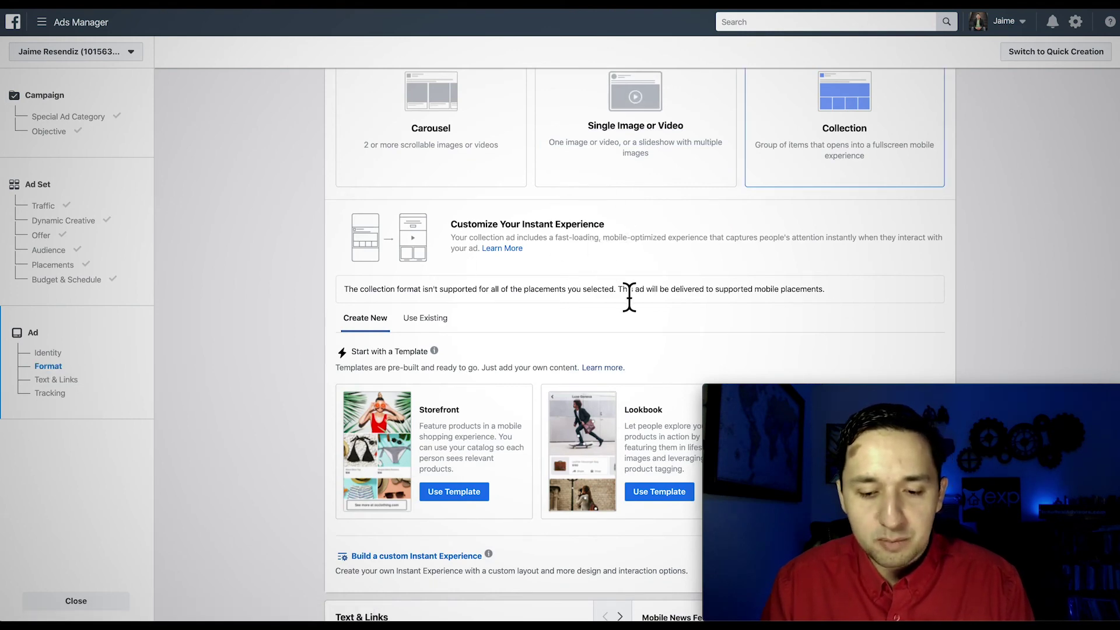
scroll(619, 262, up, 1)
Switch the ad format back to Single Image or Video, leaving Add an Instant Experience off.
click(600, 149)
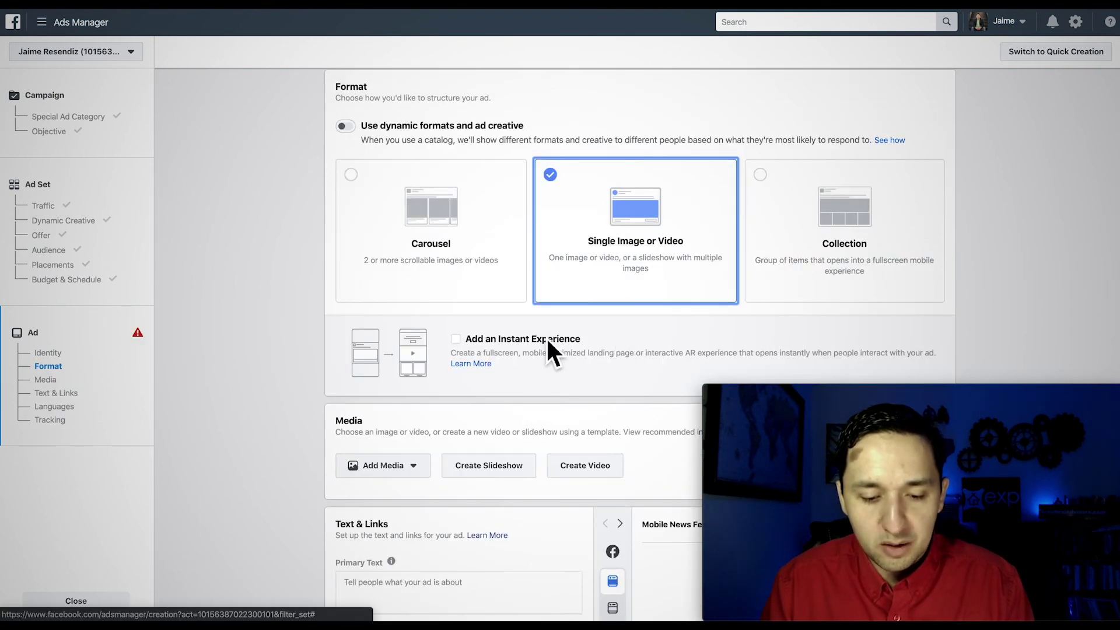
scroll(546, 344, down, 3)
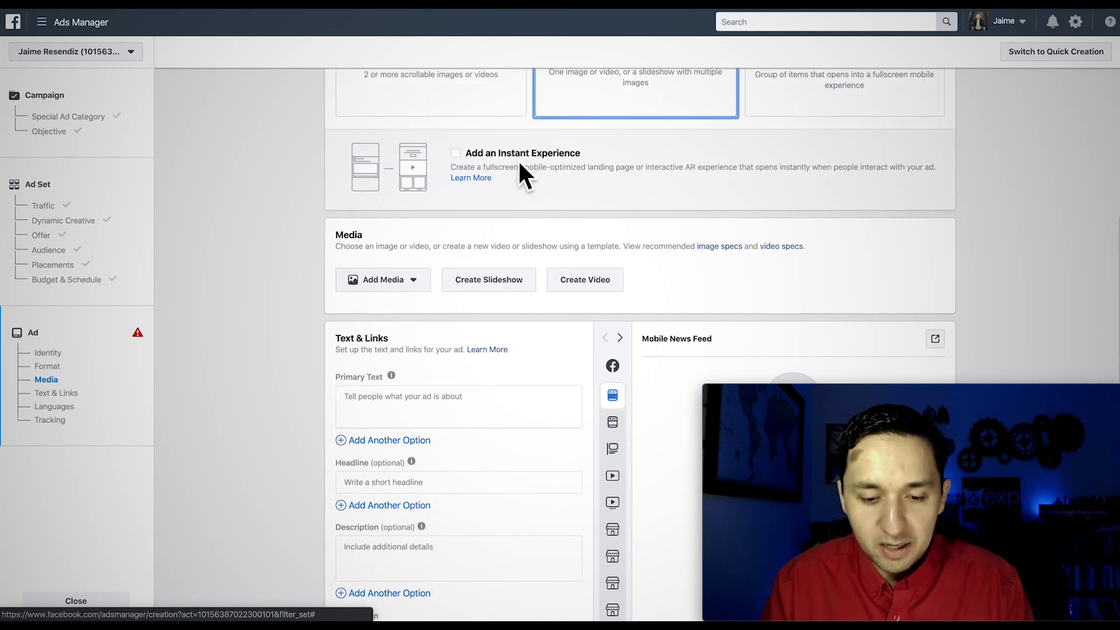
scroll(523, 180, down, 1)
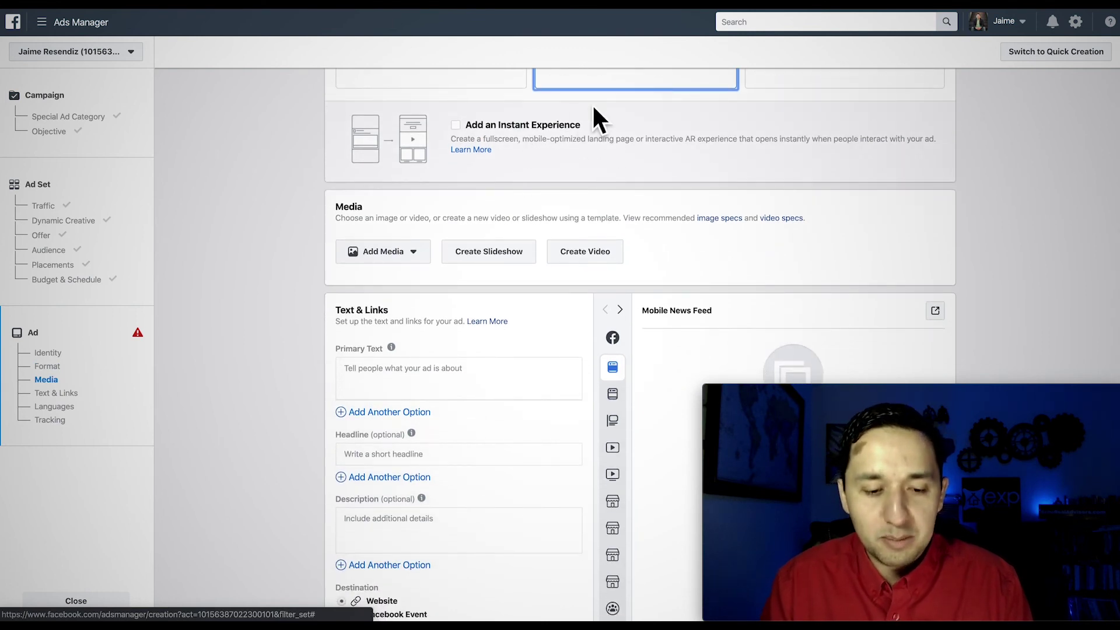
scroll(589, 113, down, 2)
scroll(540, 125, up, 3)
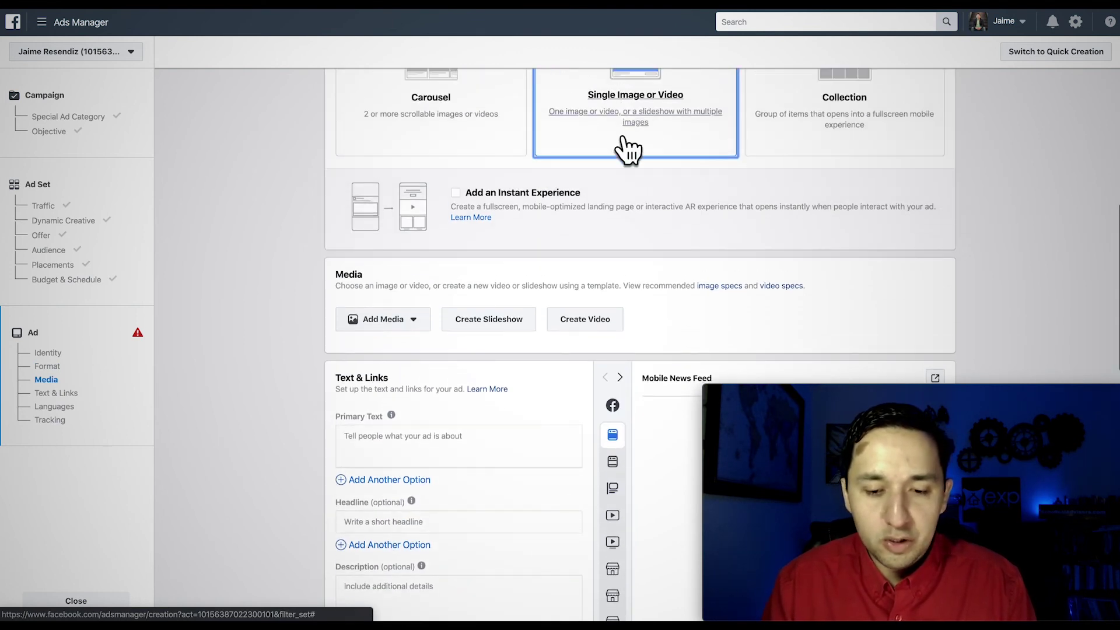
click(627, 149)
scroll(624, 149, down, 3)
Review the Add Media choices and the slideshow templates in the Video Creation Kit, closing the kit without creating a slideshow.
click(397, 160)
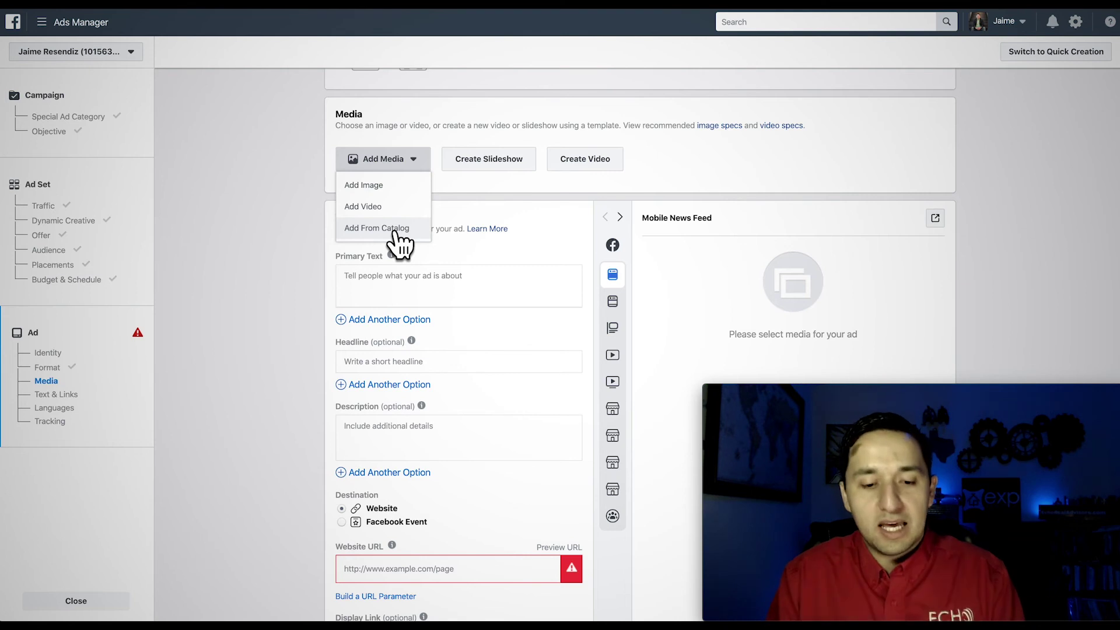
click(496, 166)
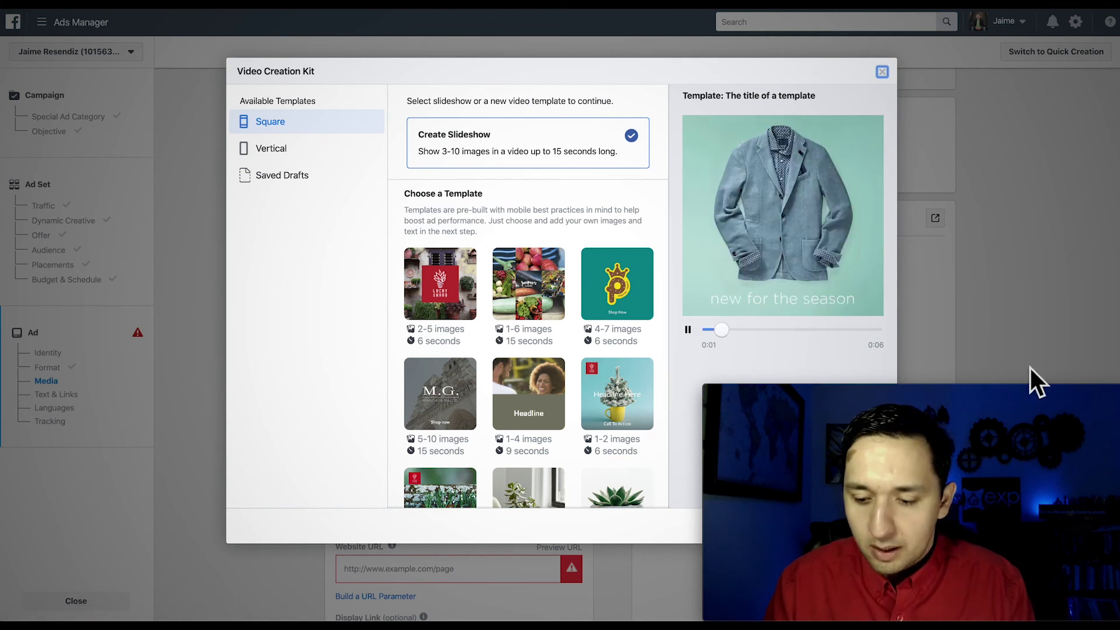
drag(1035, 397, 1021, 287)
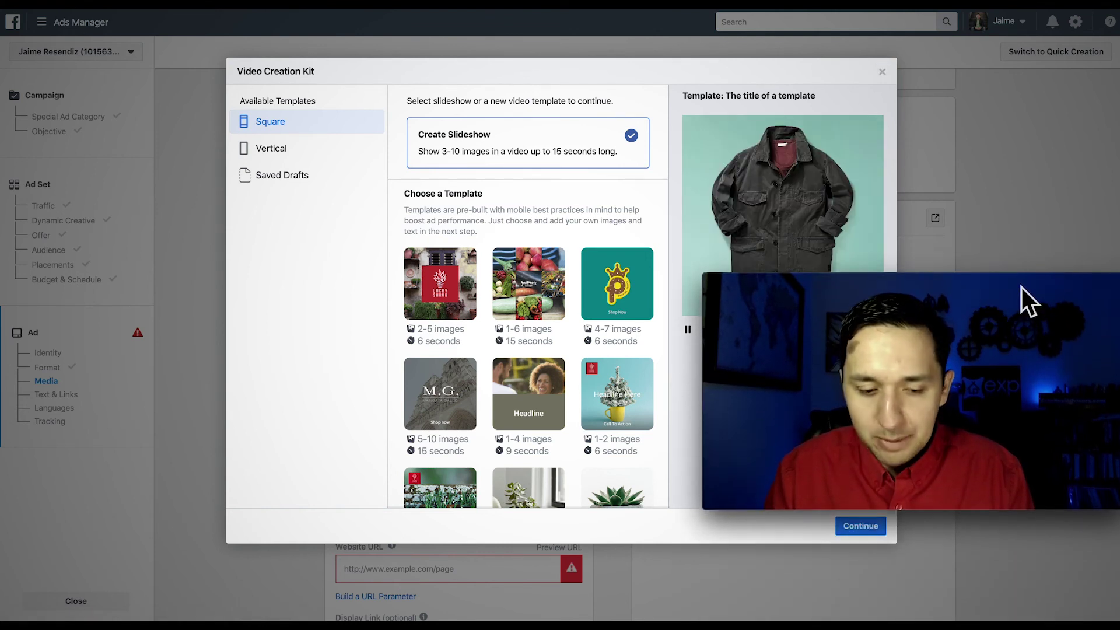
click(856, 532)
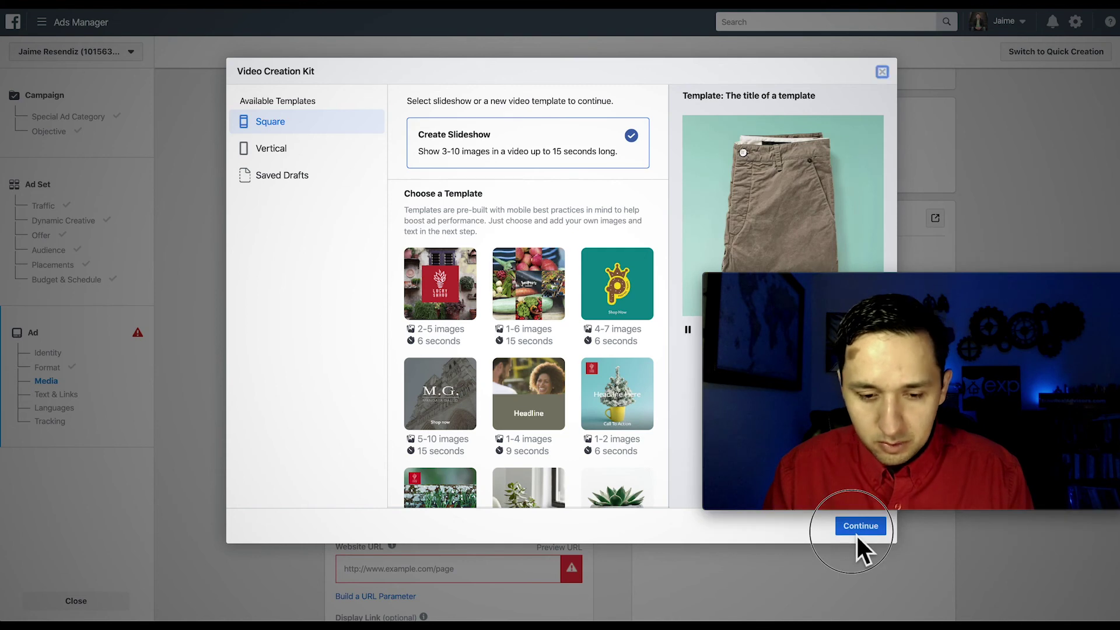
click(882, 71)
Look at the Create Video option for making videos from images, and close it to return to the Text & Links section.
click(576, 162)
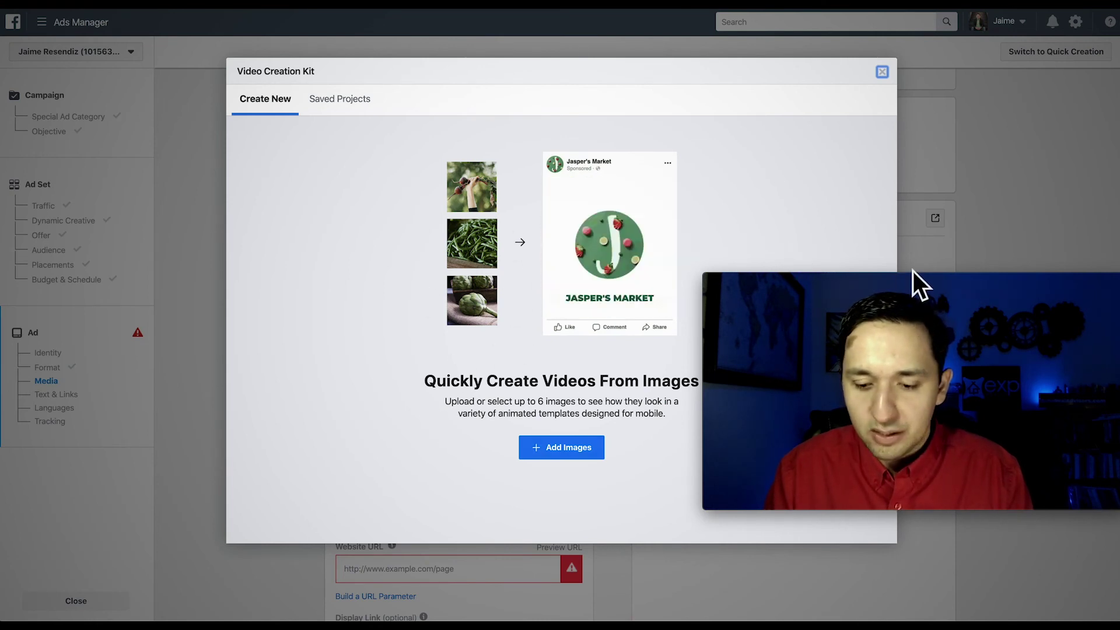
drag(918, 285, 919, 397)
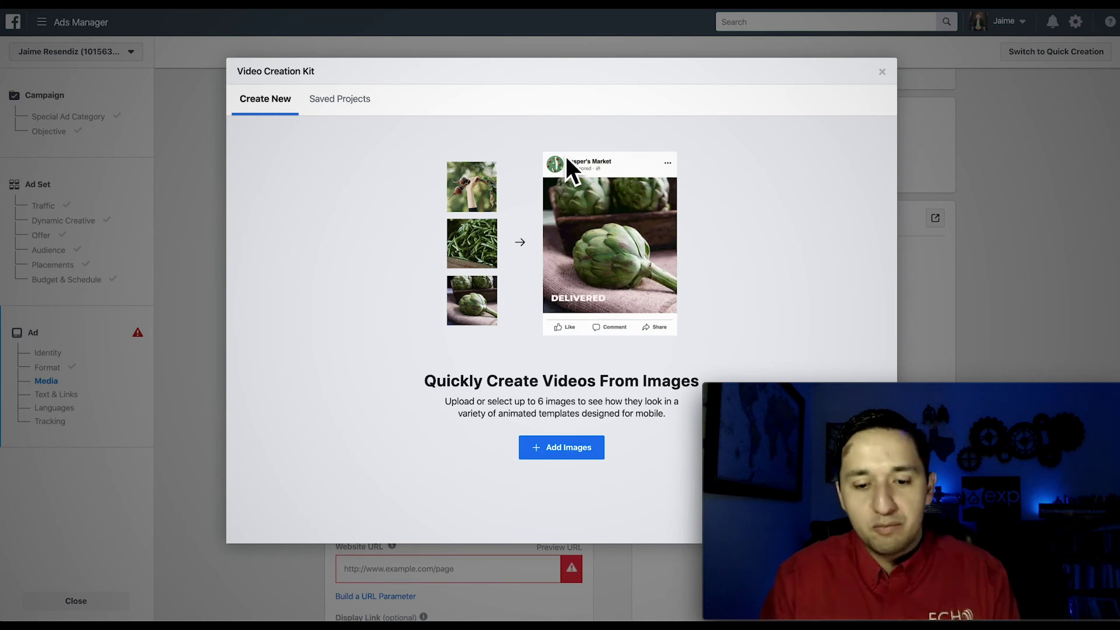
click(881, 71)
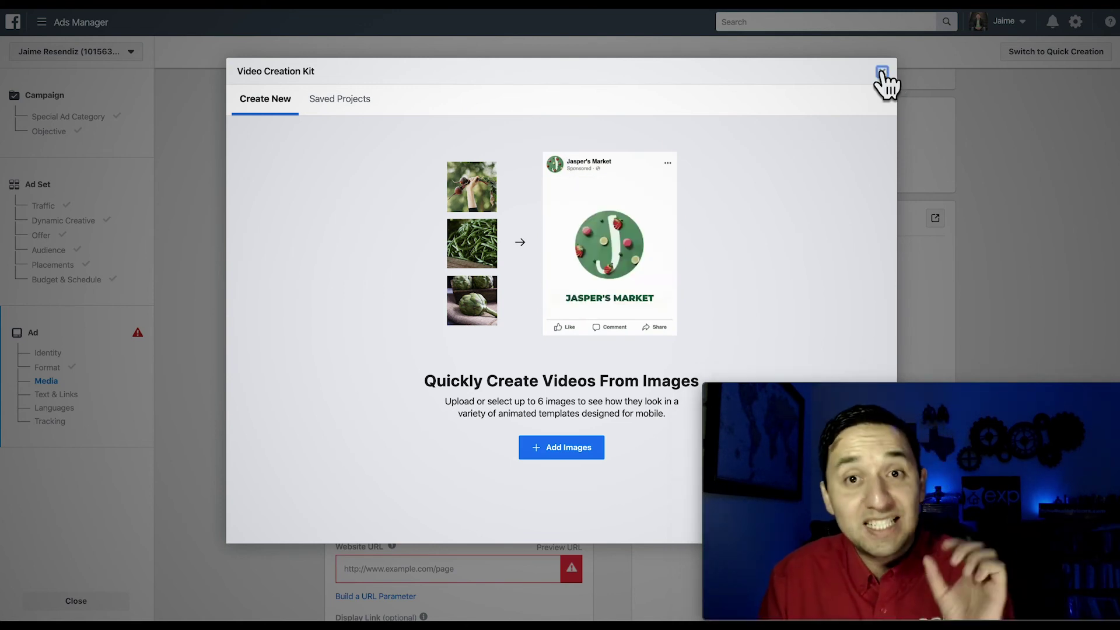
scroll(969, 200, down, 2)
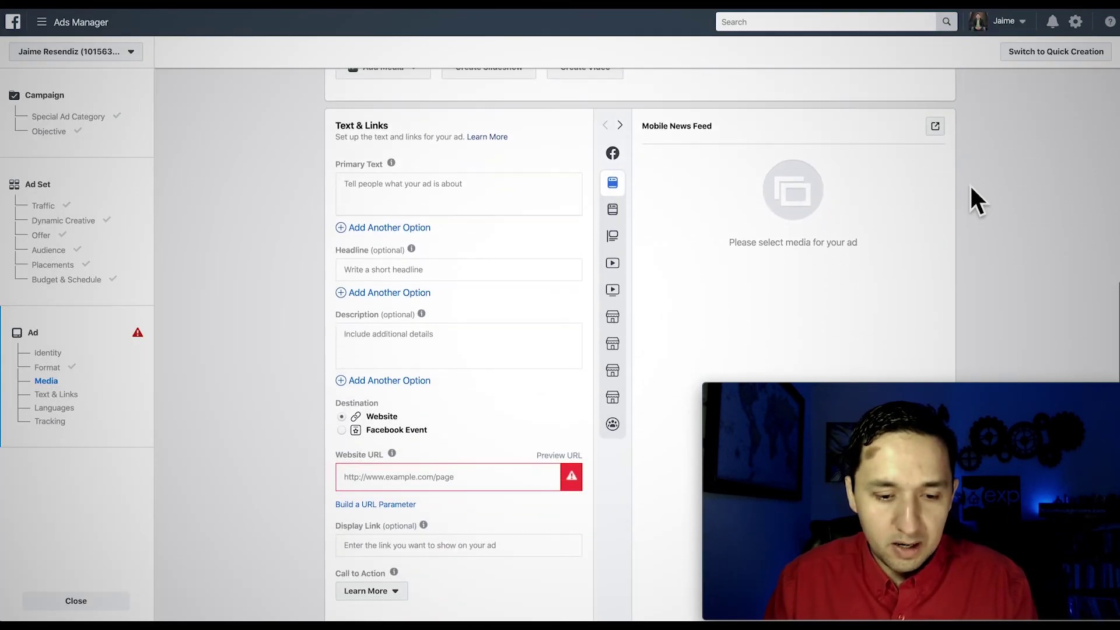
Open the image selection for the ad's media and set its source to Stock Photos.
click(408, 197)
scroll(405, 188, up, 1)
click(388, 132)
click(383, 151)
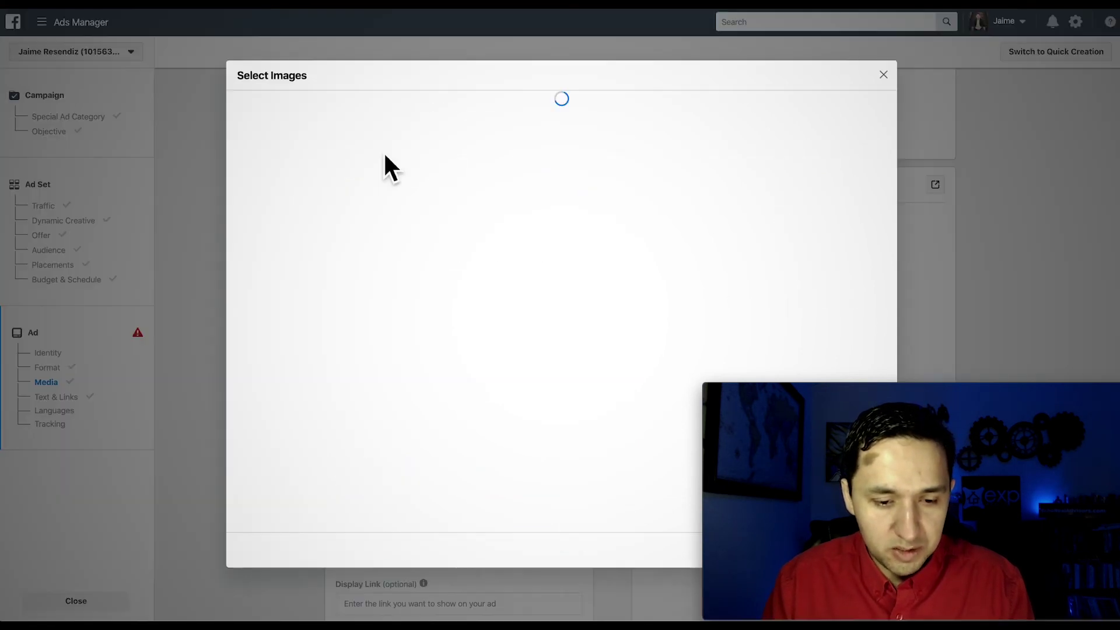
click(295, 108)
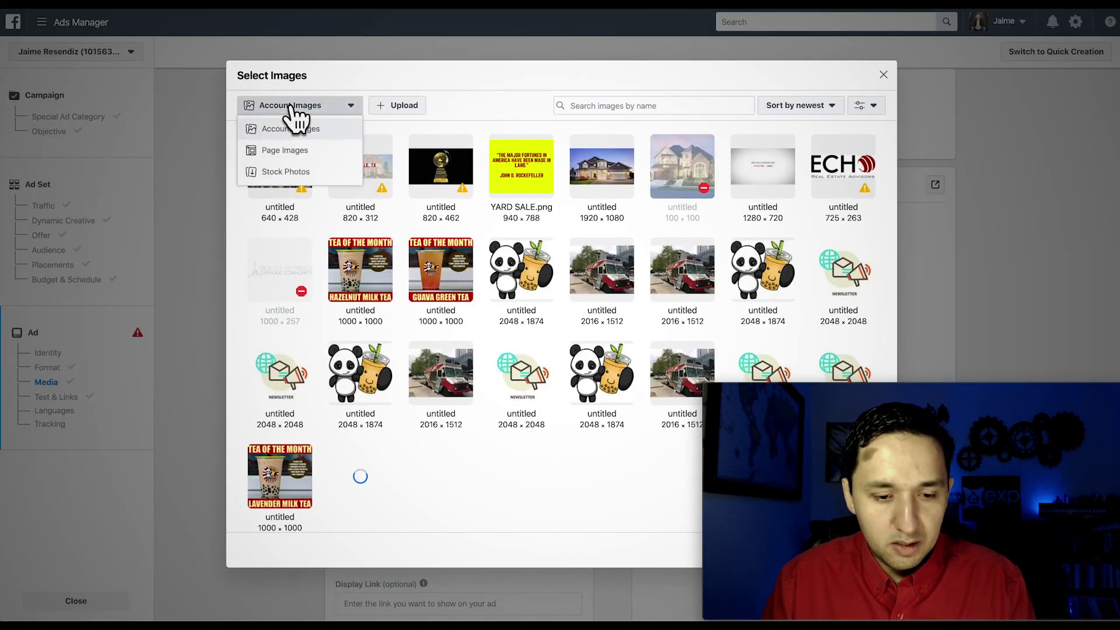
click(288, 171)
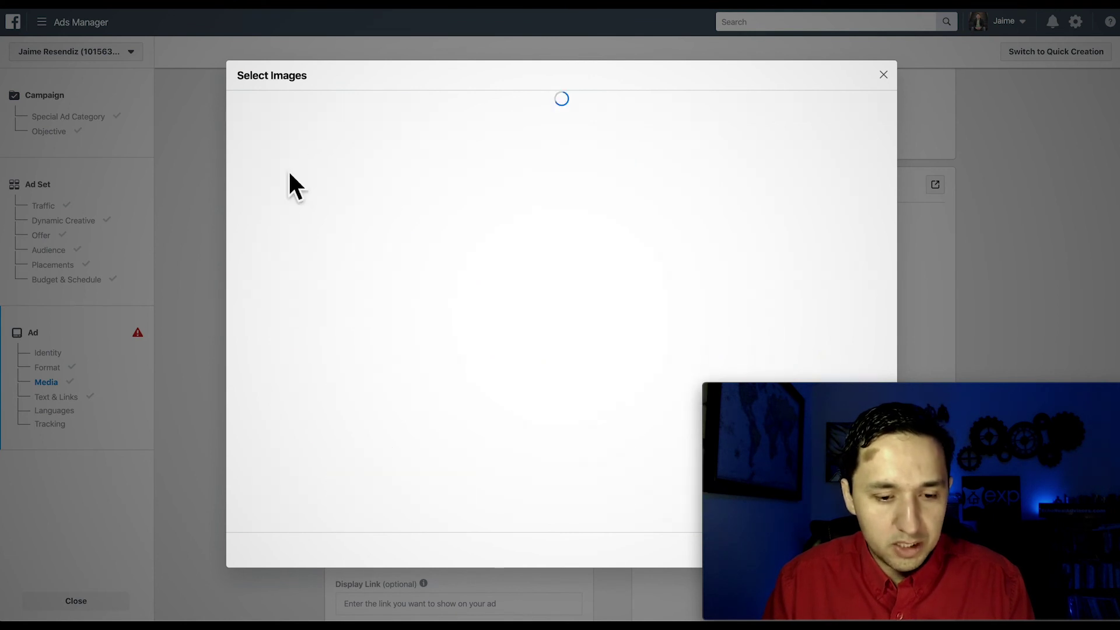
Search the stock photos for "business" and add the photo of a business meeting around a table to the ad.
click(475, 109)
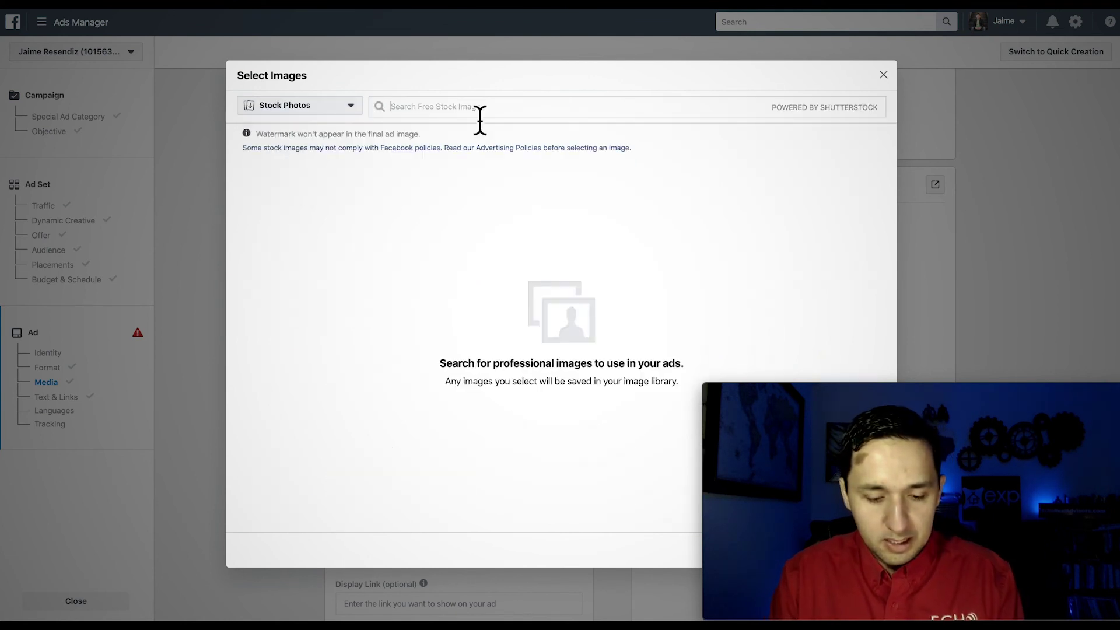
text(business)
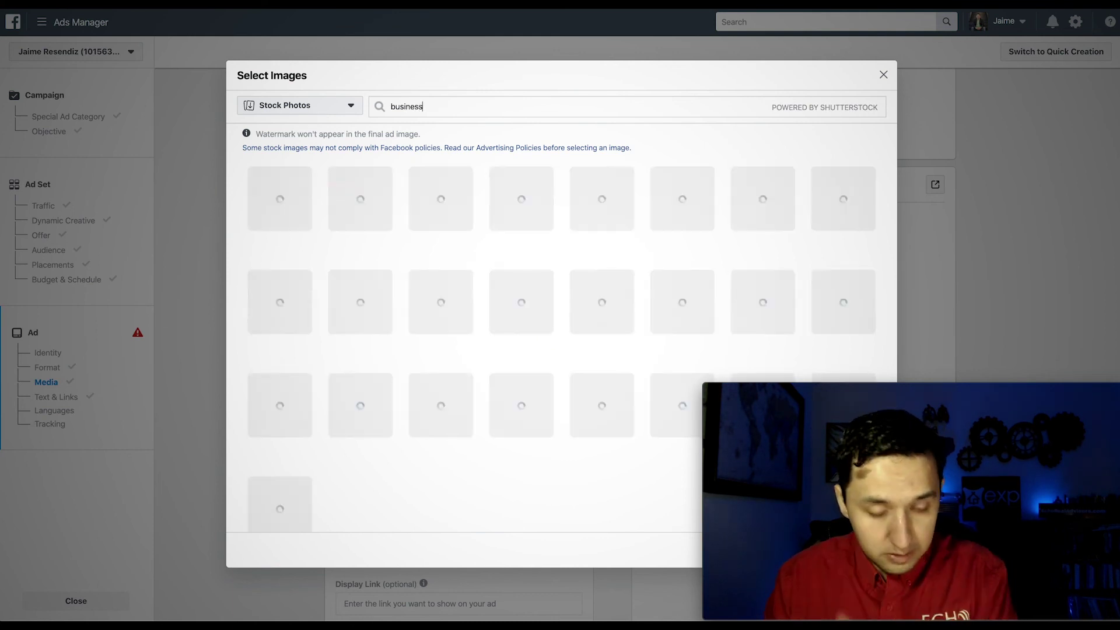
click(869, 552)
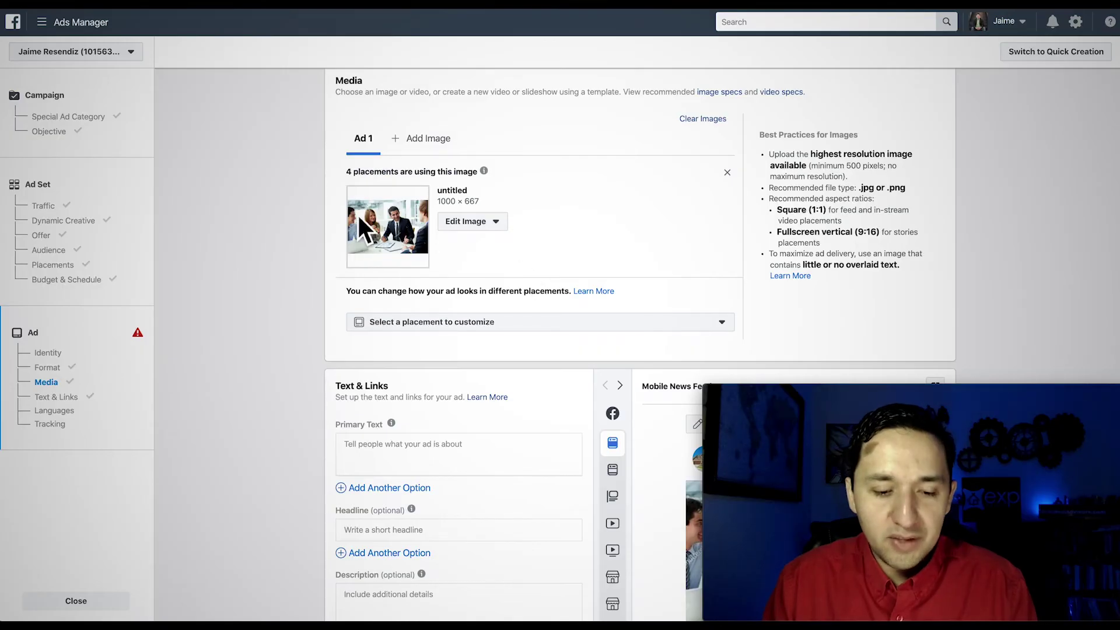
Change the ad's identity to the Echo Real Estate Advisors page and return to the Text & Links section.
scroll(420, 334, down, 4)
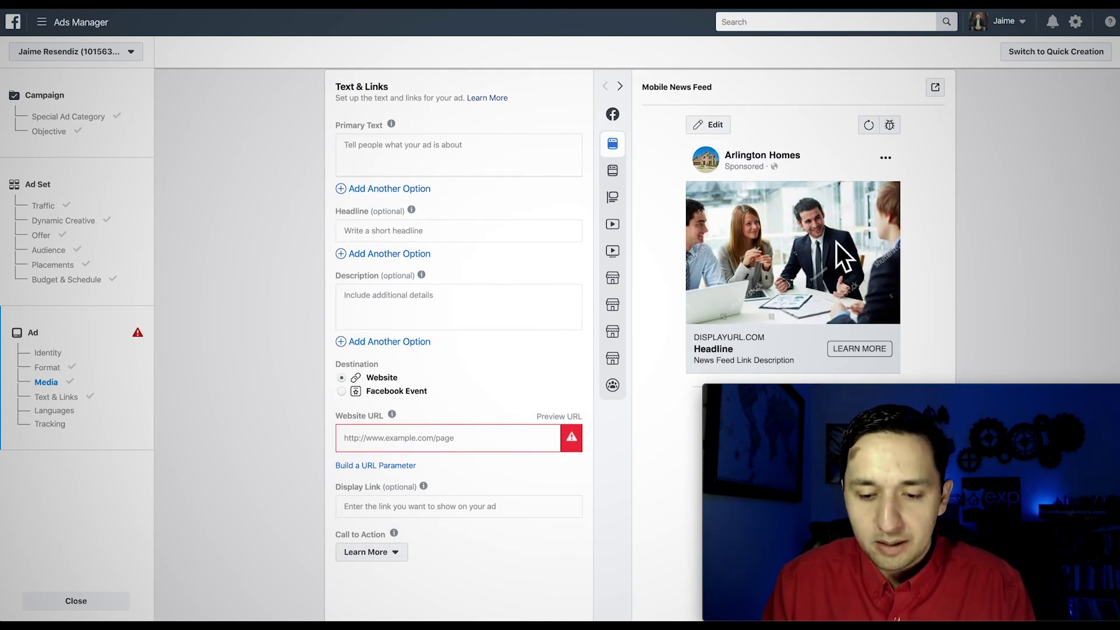
scroll(550, 182, up, 4)
scroll(549, 196, down, 3)
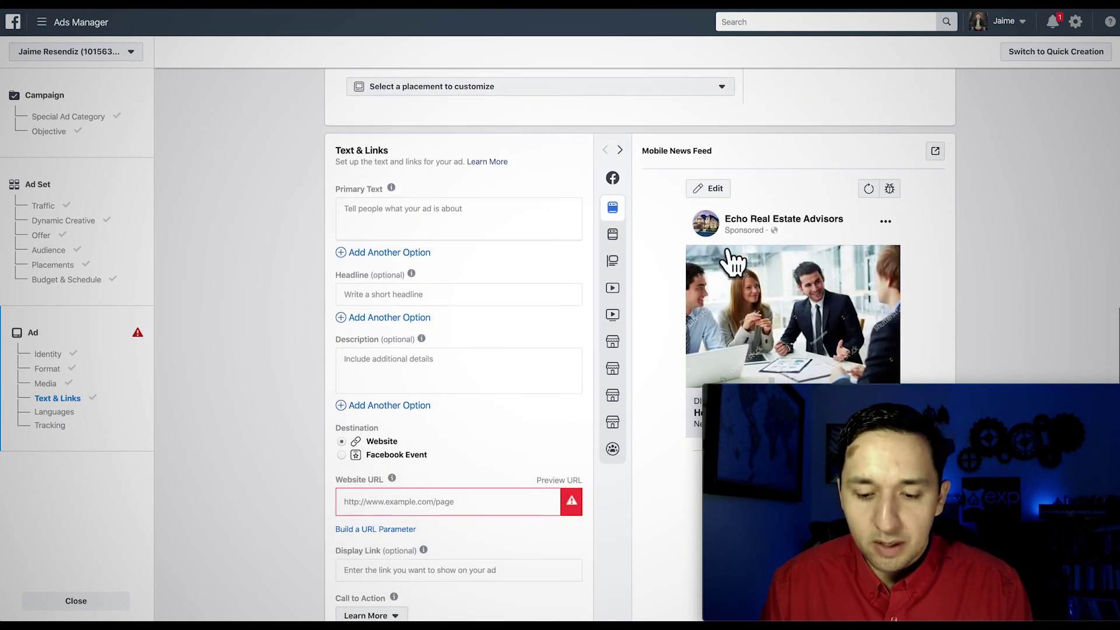
scroll(756, 328, down, 1)
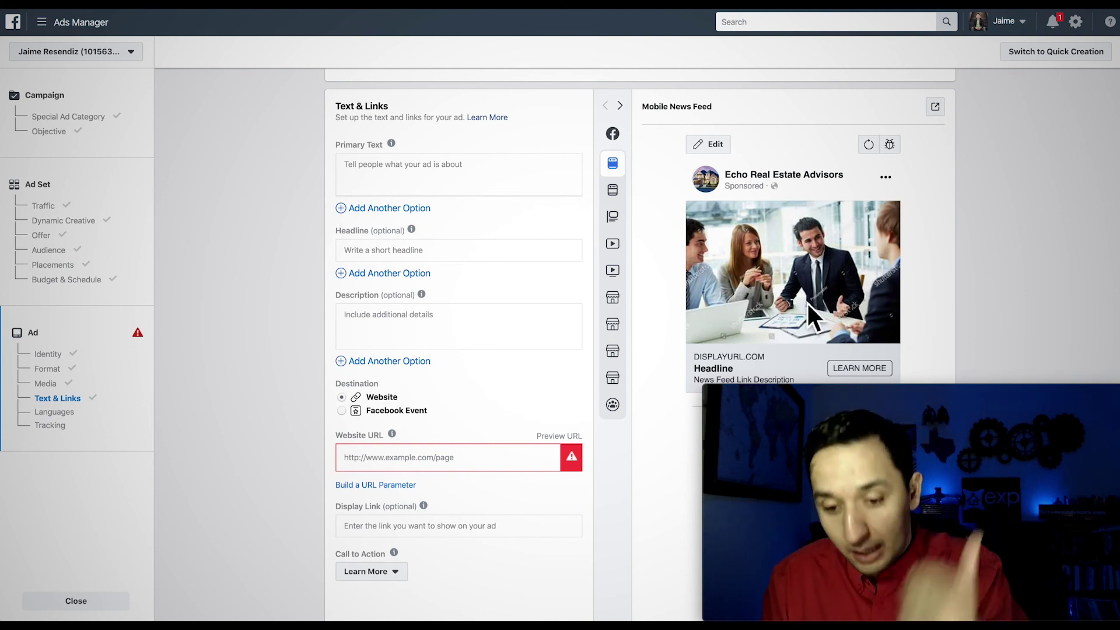
Fill in the ad copy with "Primary Text" as primary text, "Headline" as headline and "Description" as description.
click(461, 181)
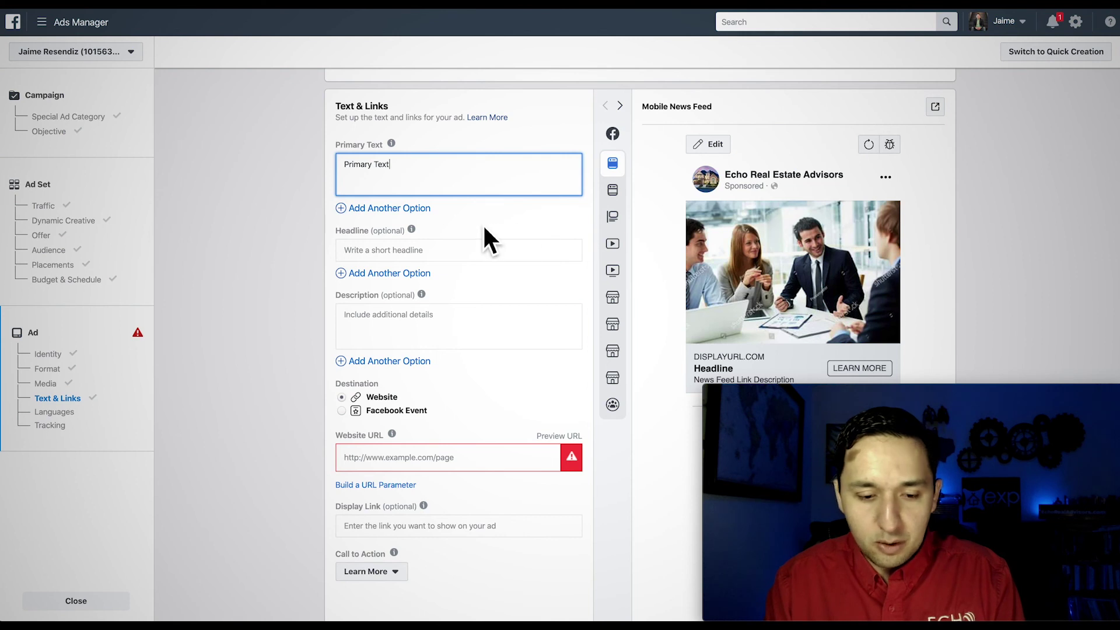
click(449, 257)
text(Headline)
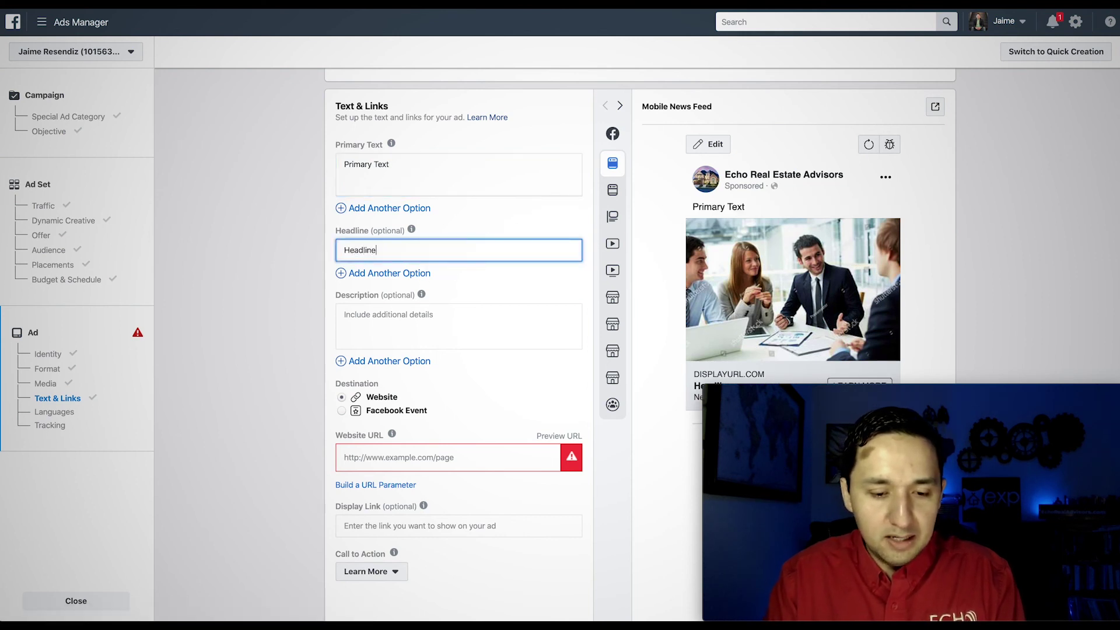
scroll(748, 289, down, 1)
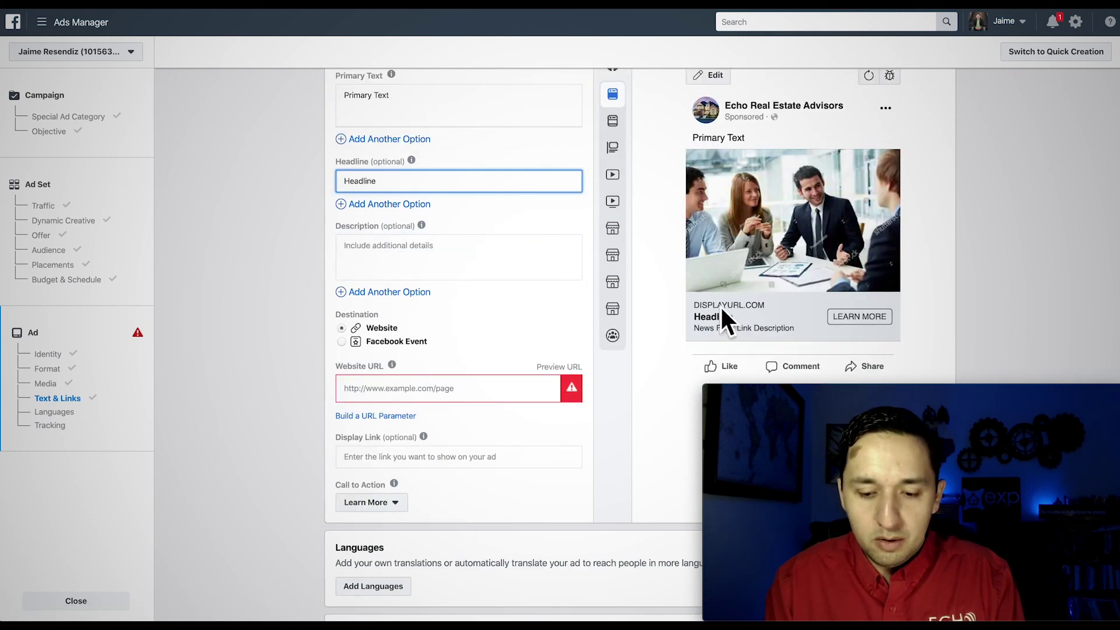
click(393, 257)
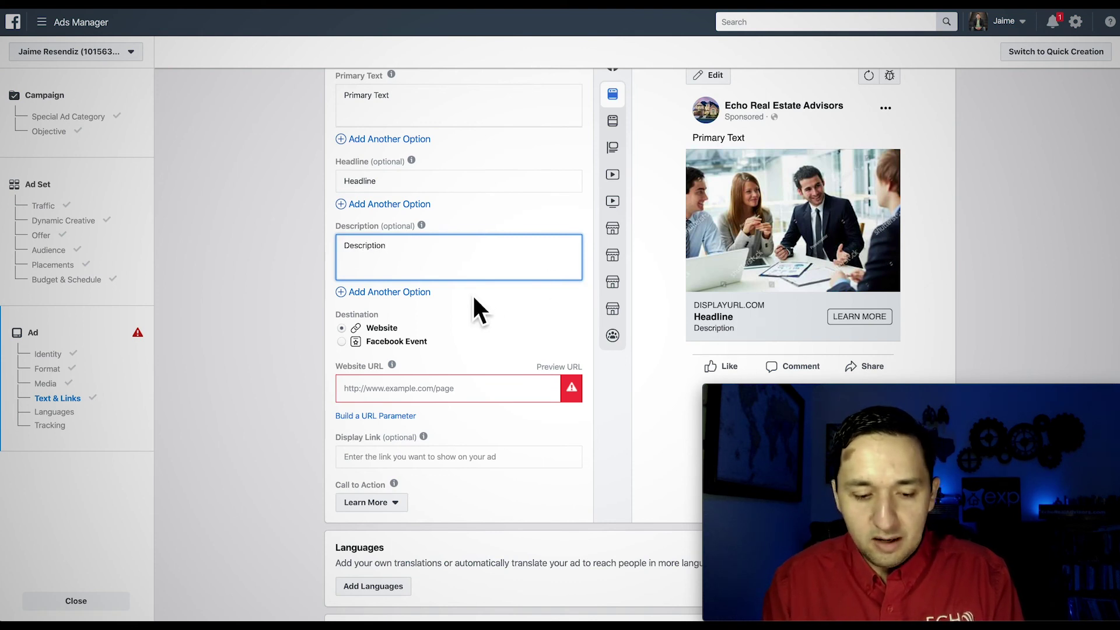
click(454, 395)
text(www.echorealestateadvisors.com)
click(485, 266)
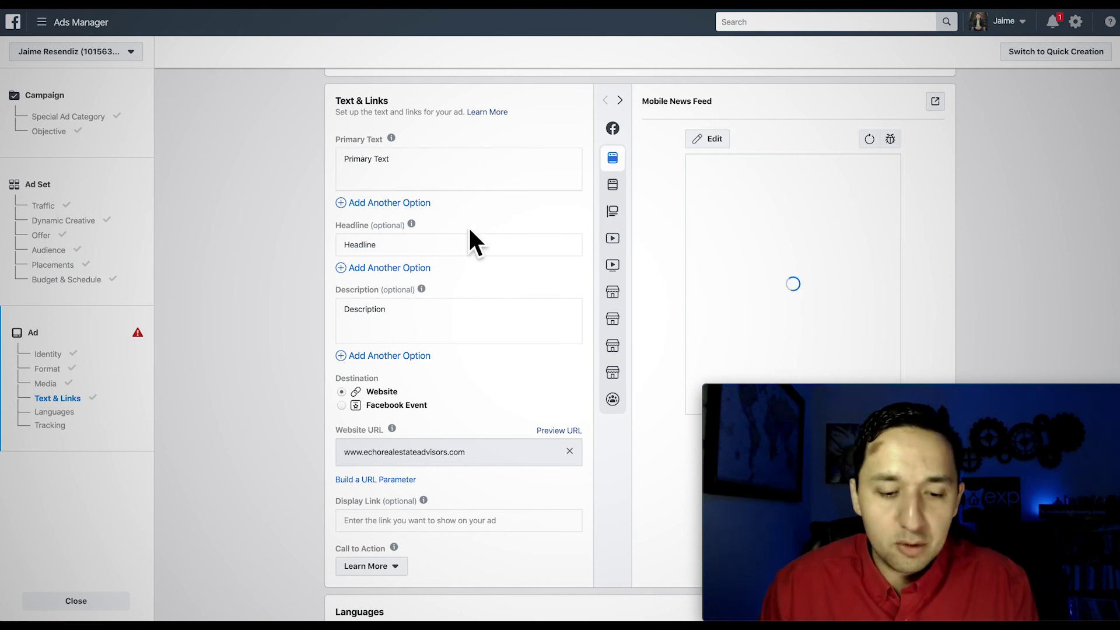
Add a second primary text option reading "Another Text".
click(389, 202)
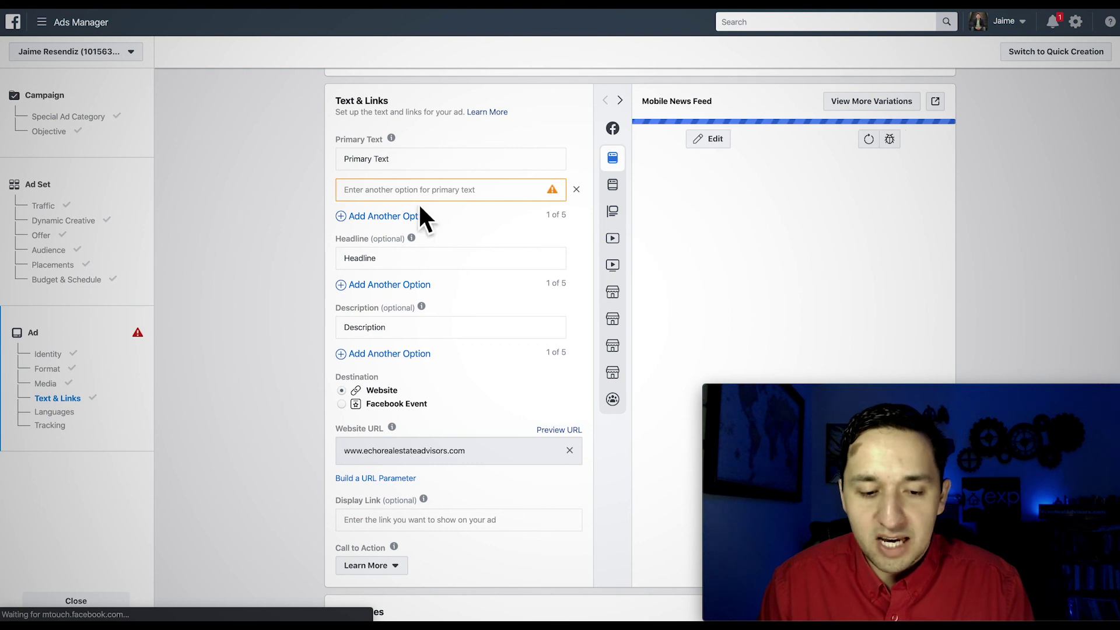
click(420, 198)
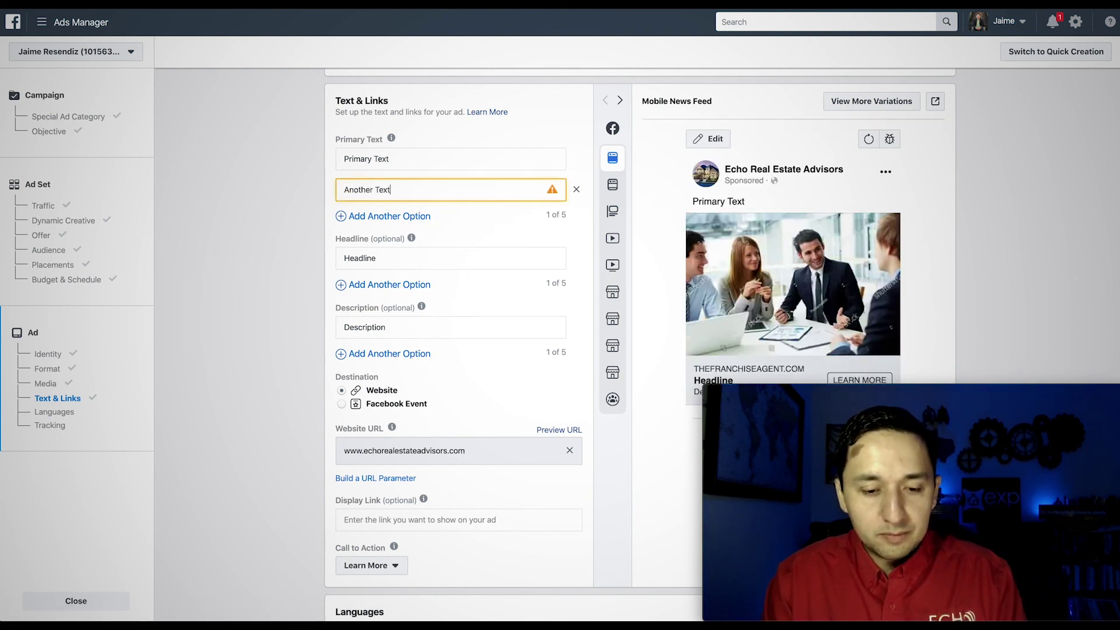
click(265, 220)
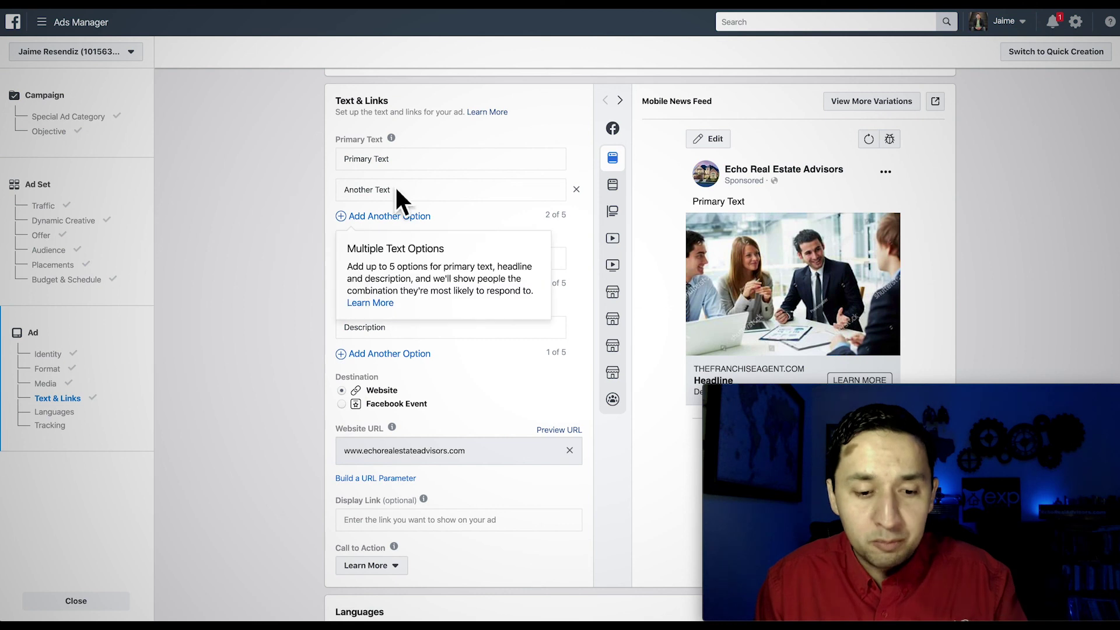
Examine the multiple text options for primary text, headline and description alongside the Mobile News Feed preview.
mouse_move(424, 227)
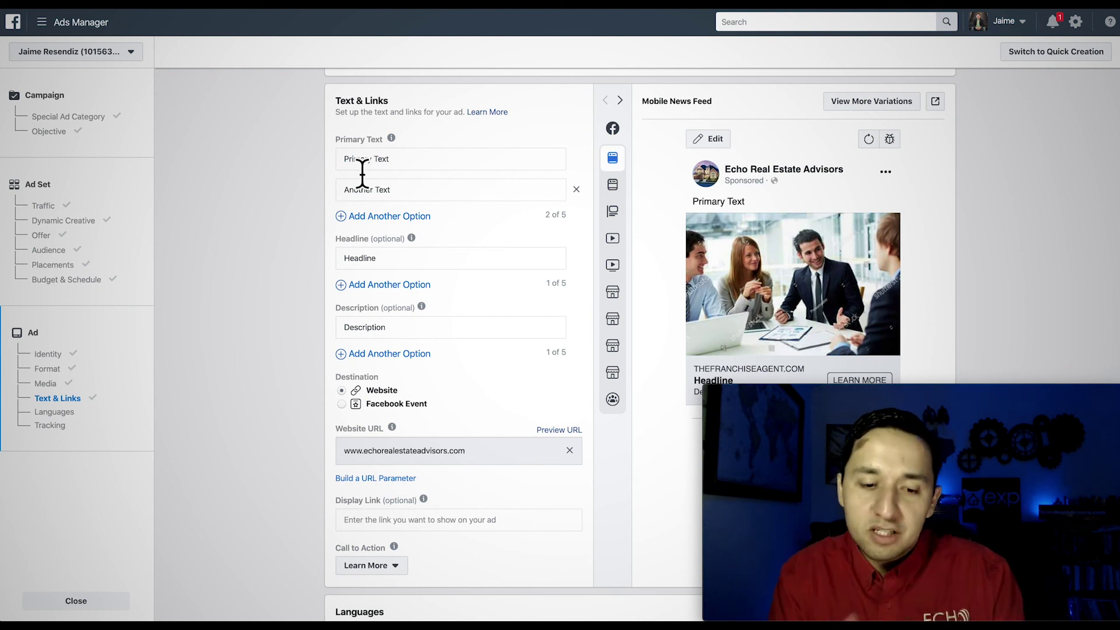
scroll(362, 173, down, 1)
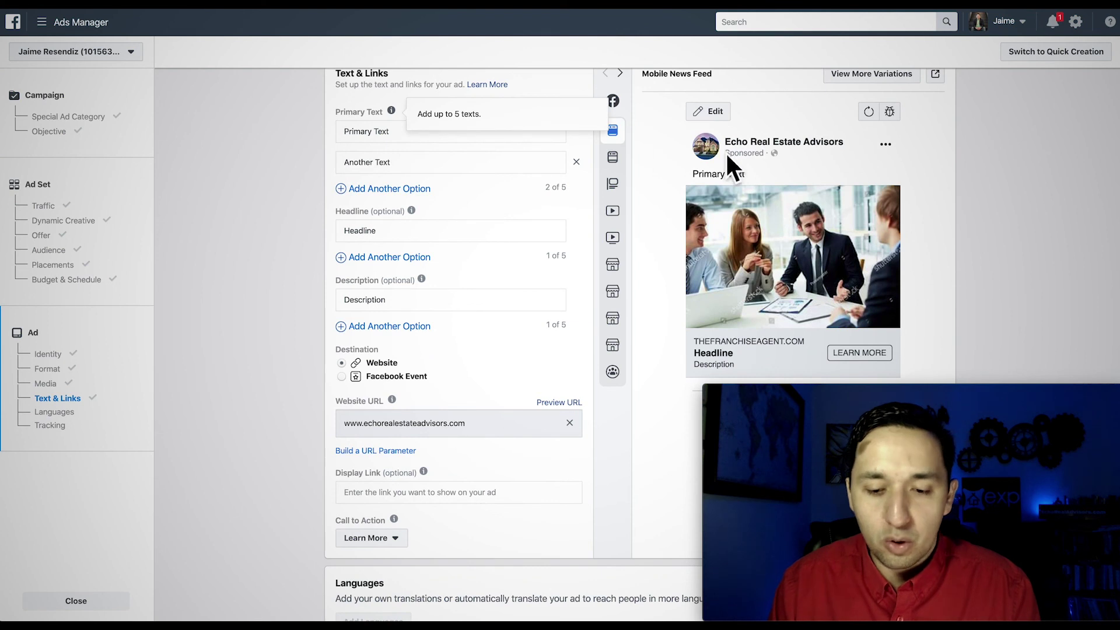
mouse_move(398, 188)
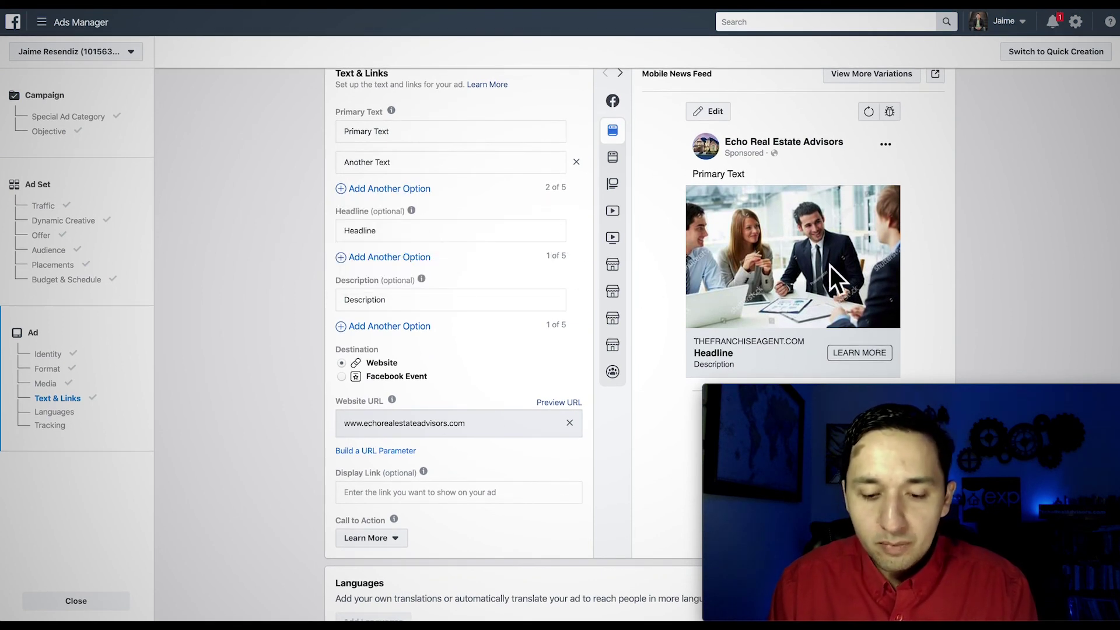
mouse_move(429, 330)
click(239, 298)
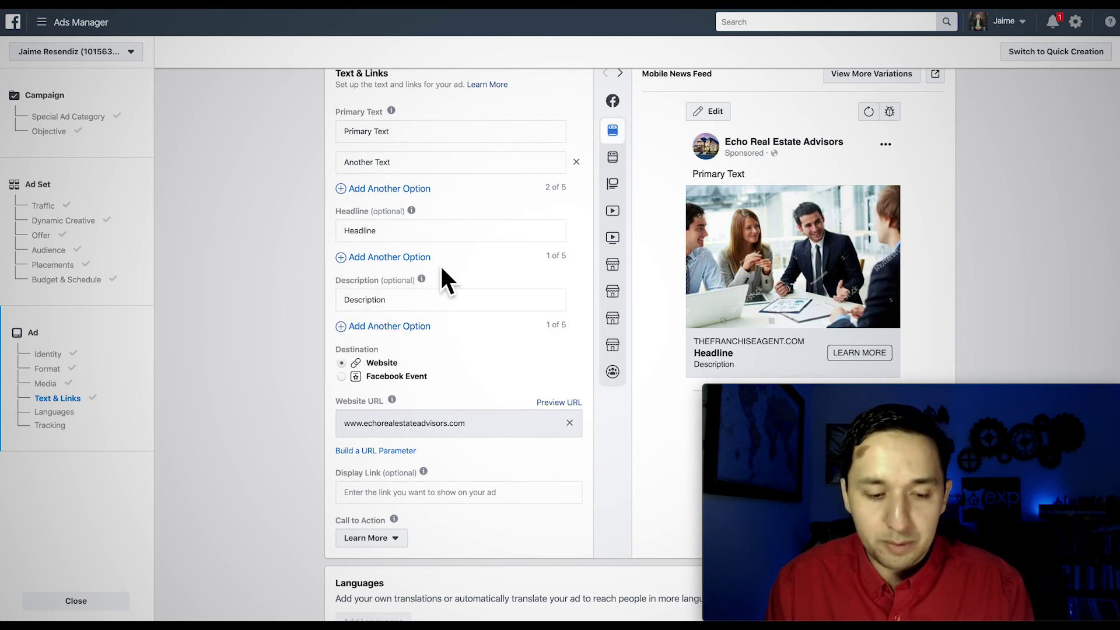
Review the Display Link, Languages and Tracking settings and the Call to Action choices, leaving Learn More selected.
scroll(440, 264, down, 5)
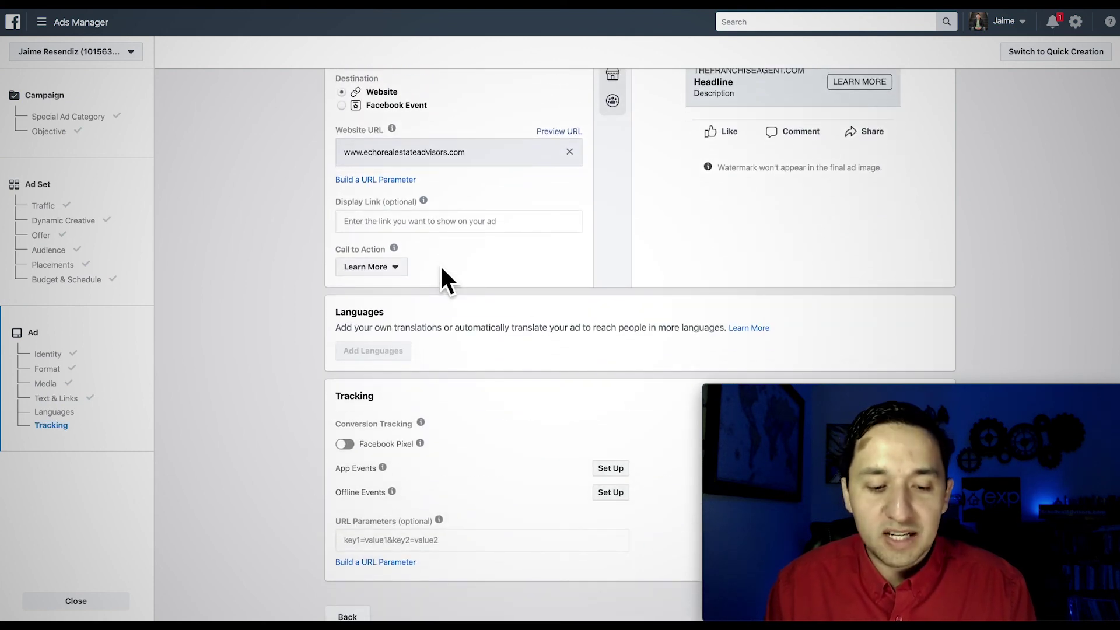
scroll(440, 270, down, 3)
scroll(493, 219, up, 2)
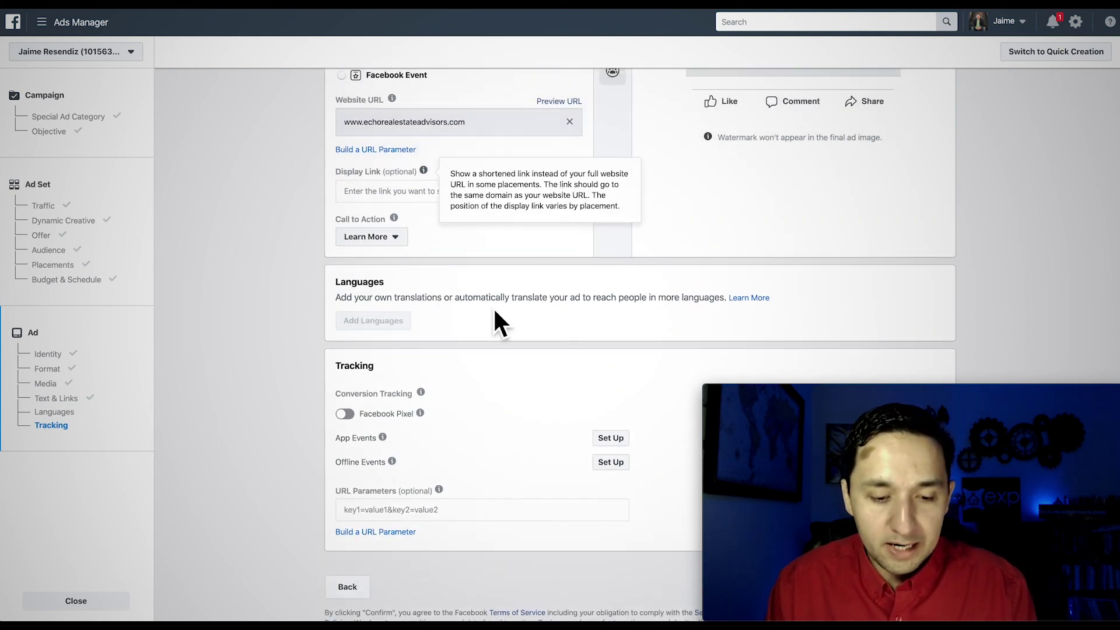
scroll(495, 320, down, 1)
click(385, 182)
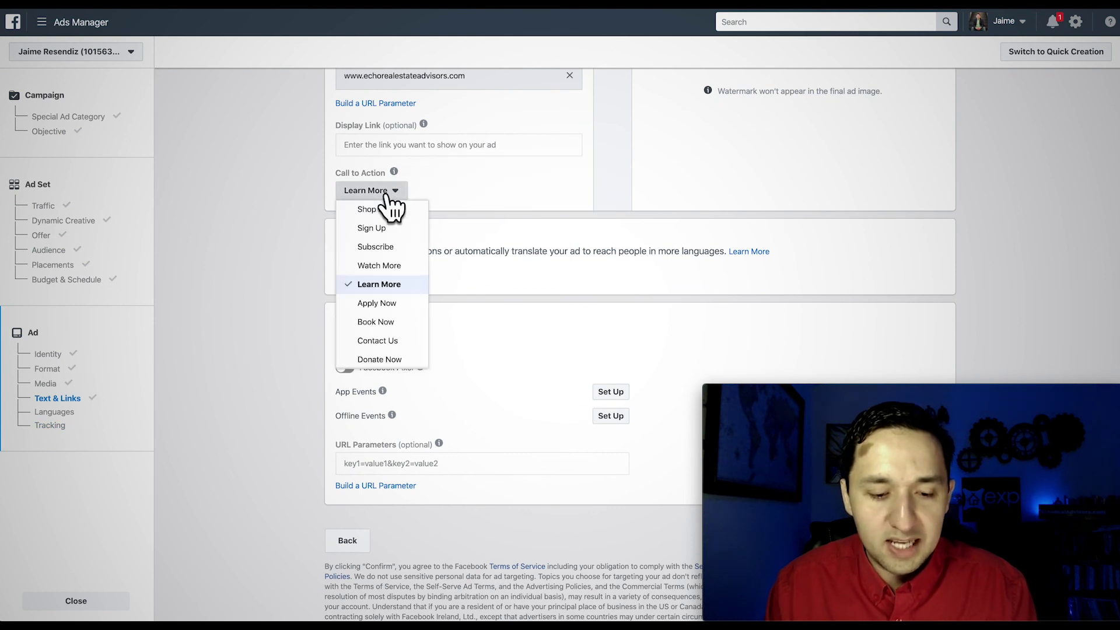
scroll(702, 193, up, 5)
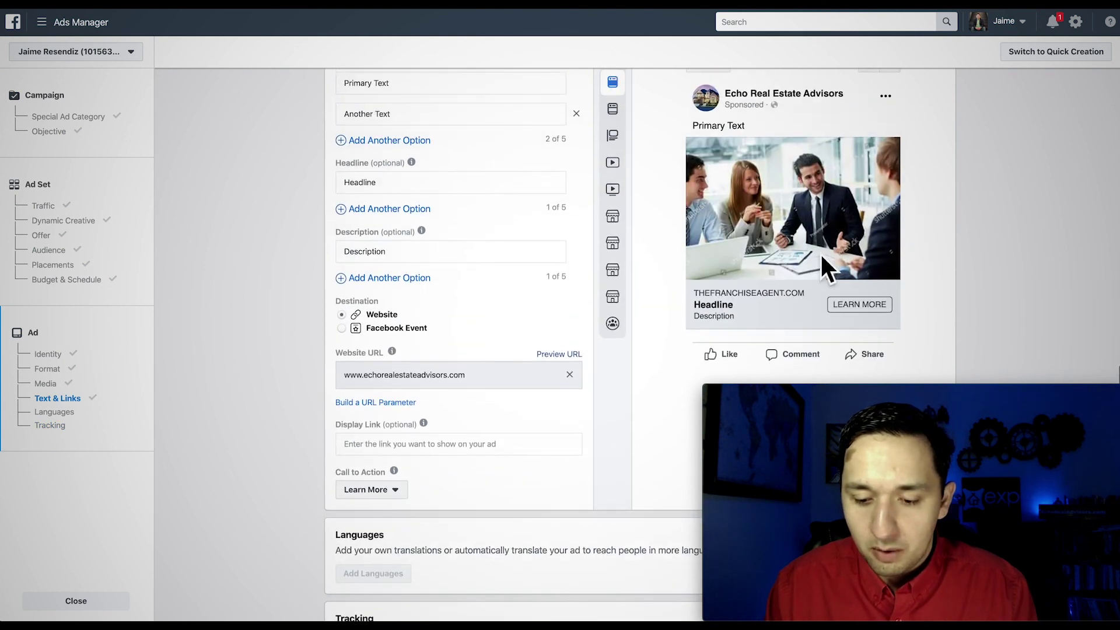